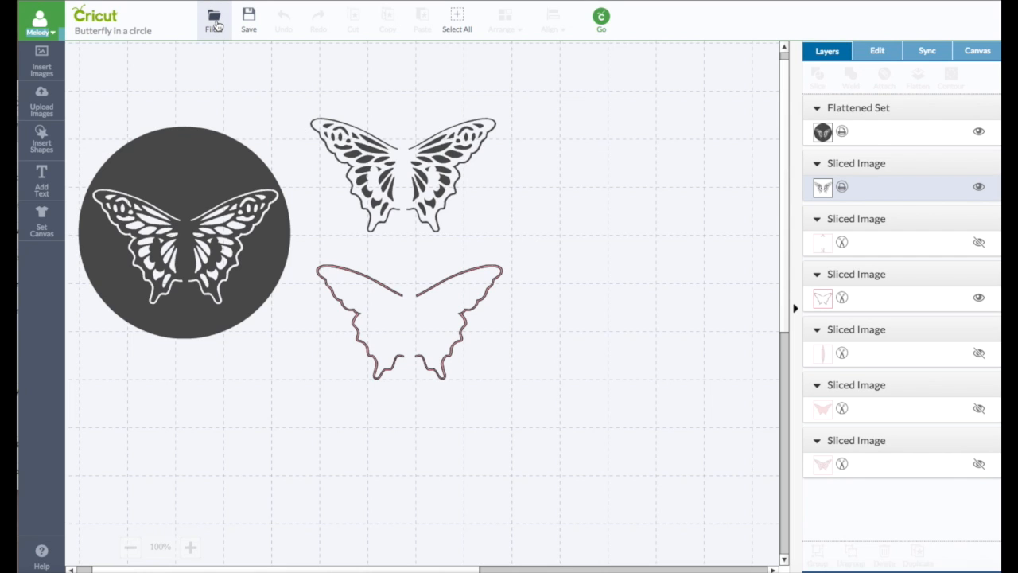
# Start a new project and insert two circles on the canvas.
pyautogui.click(215, 25)
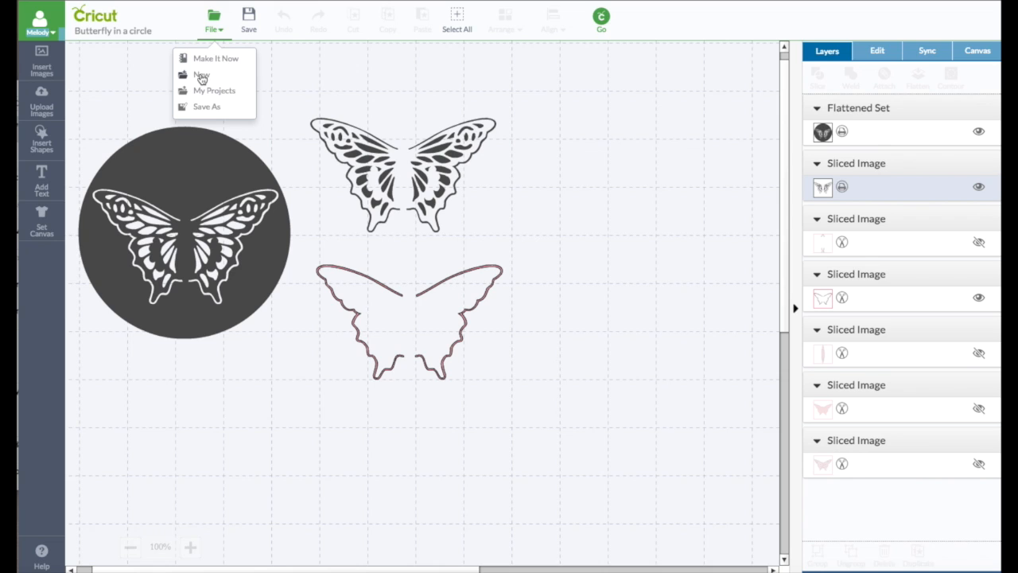
pyautogui.click(201, 76)
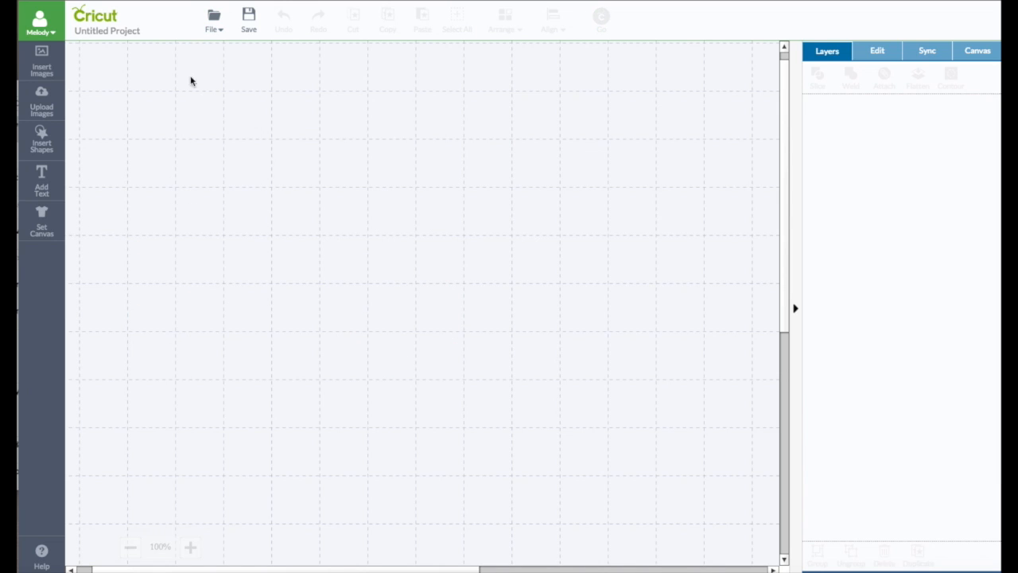
pyautogui.click(49, 146)
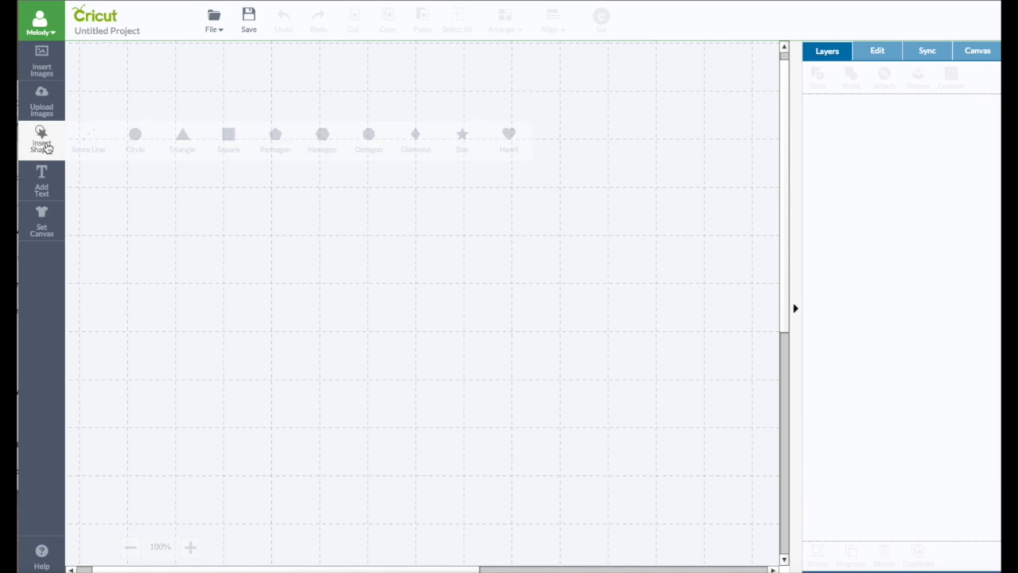
pyautogui.click(136, 137)
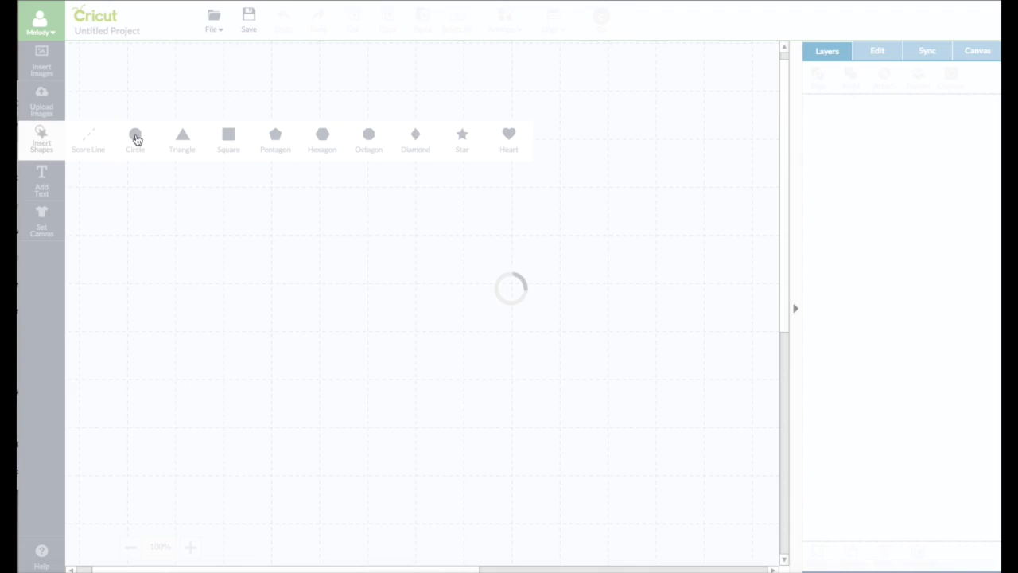
pyautogui.click(136, 137)
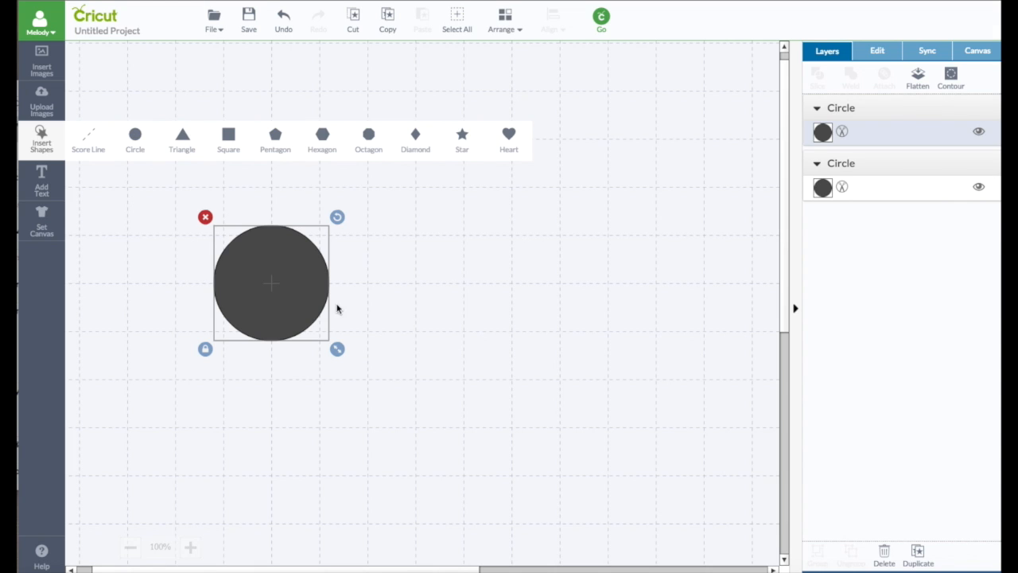
# Offset the front circle slightly downward so a thin crescent of the rear circle shows above it.
pyautogui.click(374, 283)
pyautogui.click(295, 268)
pyautogui.moveTo(296, 271)
pyautogui.mouseDown()
pyautogui.moveTo(302, 310)
pyautogui.moveTo(300, 279)
pyautogui.moveTo(301, 288)
pyautogui.mouseUp()
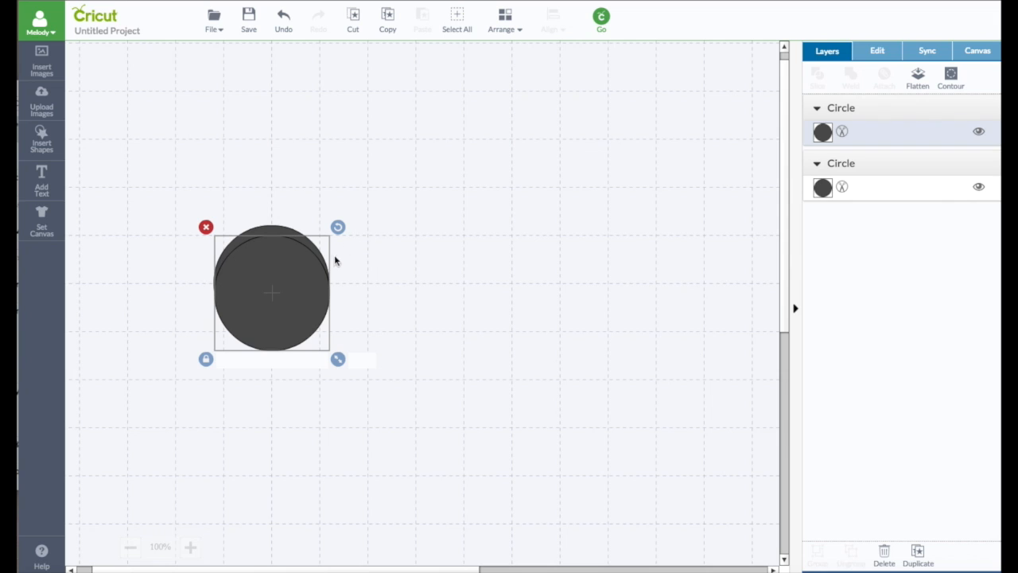
# Recolor both circles light purple (#b08fc2).
pyautogui.click(824, 133)
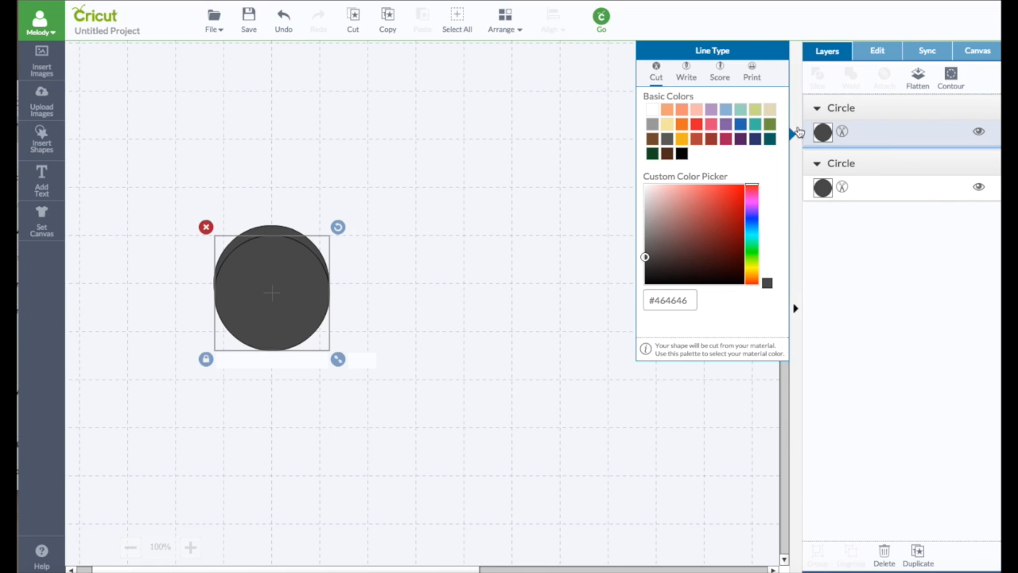
pyautogui.click(714, 116)
pyautogui.click(824, 187)
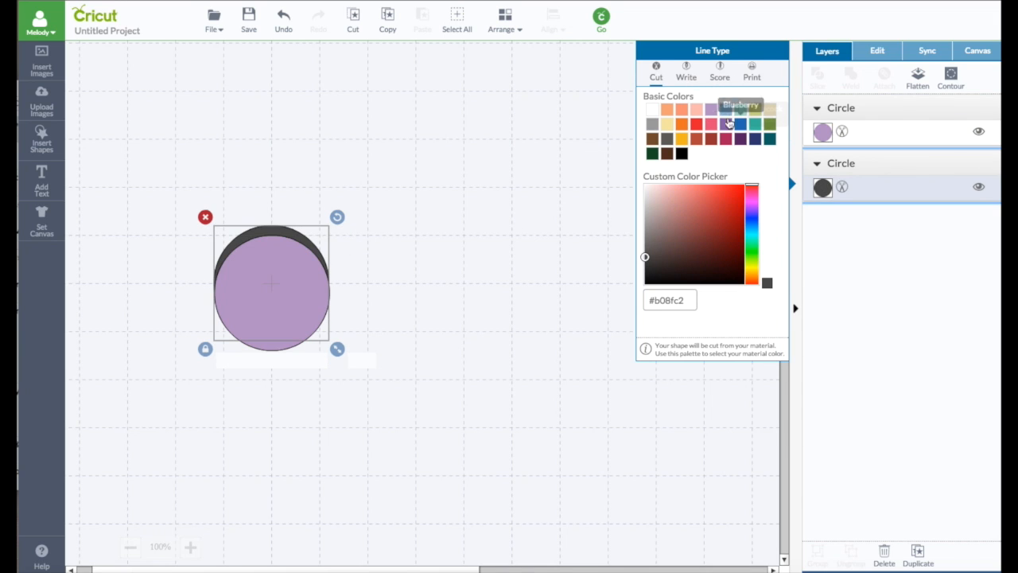
pyautogui.click(712, 111)
pyautogui.click(472, 198)
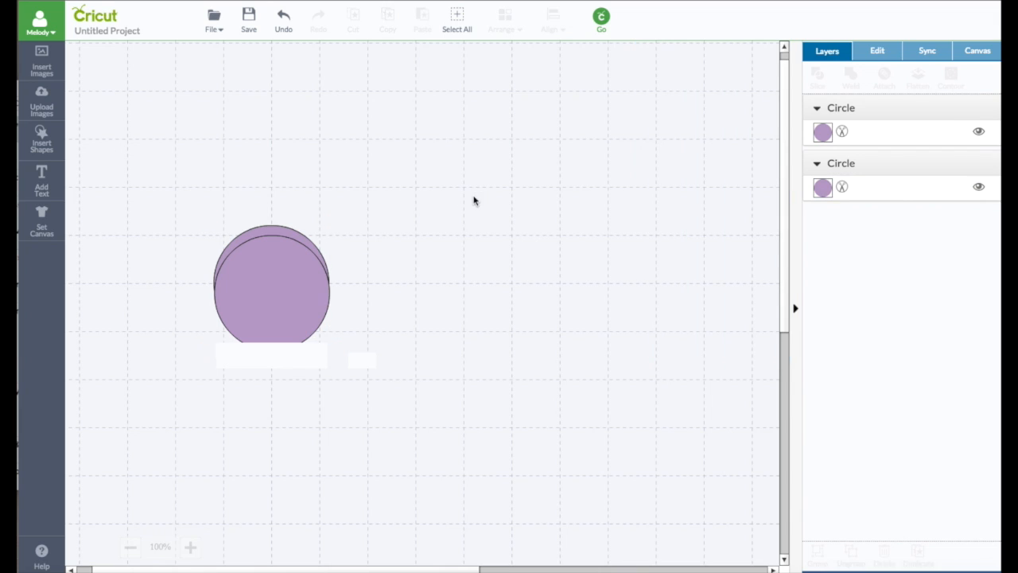
# Fine-tune the front circle's offset, and make two duplicates of it placed at the lower right of the canvas.
pyautogui.moveTo(283, 268); pyautogui.dragTo(286, 277)
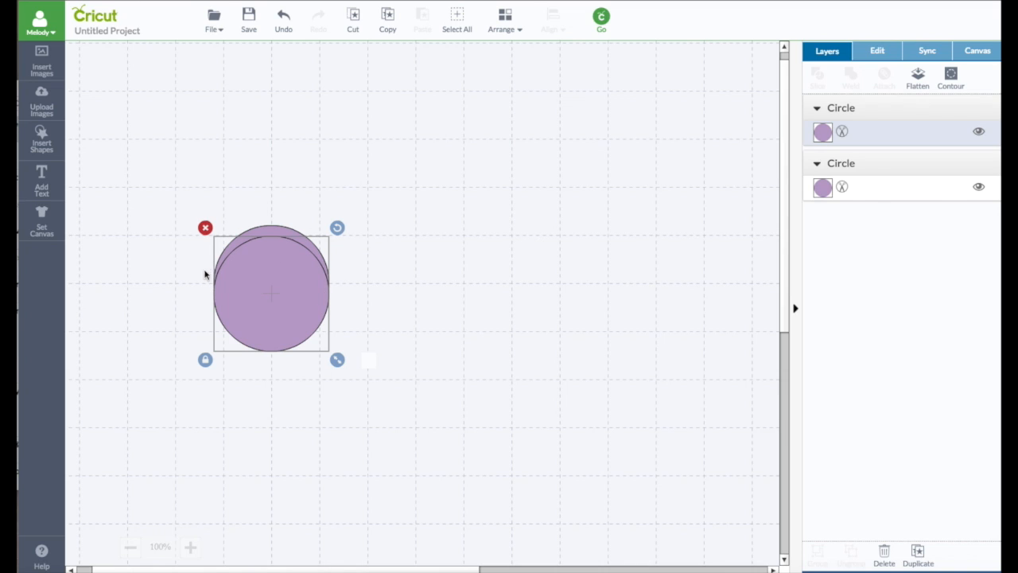
pyautogui.click(919, 555)
pyautogui.click(917, 553)
pyautogui.moveTo(311, 321); pyautogui.dragTo(606, 443)
pyautogui.click(318, 320)
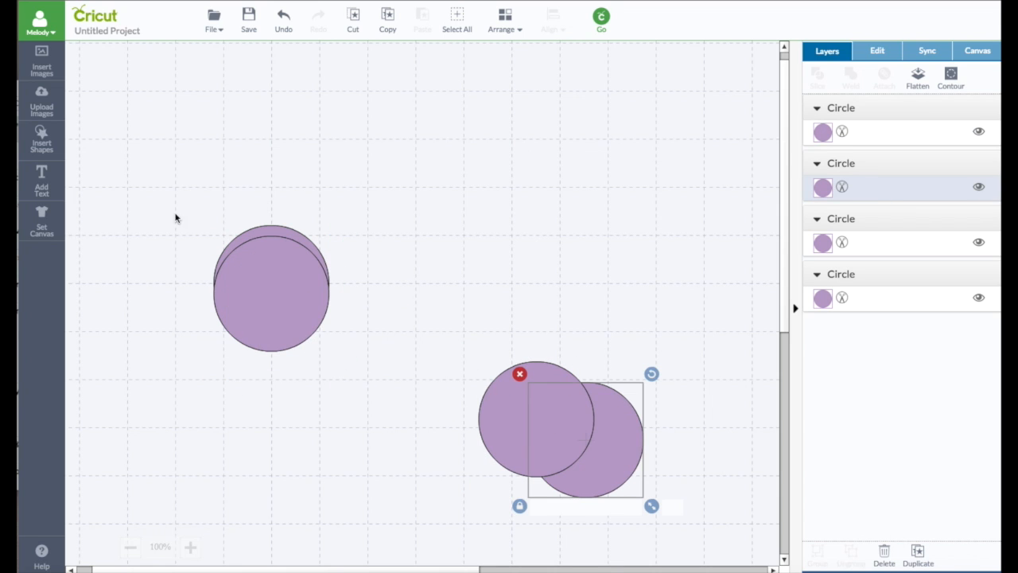
# Slice the two overlapping circles and pull the resulting center piece and two crescents apart.
pyautogui.moveTo(176, 209); pyautogui.dragTo(371, 405)
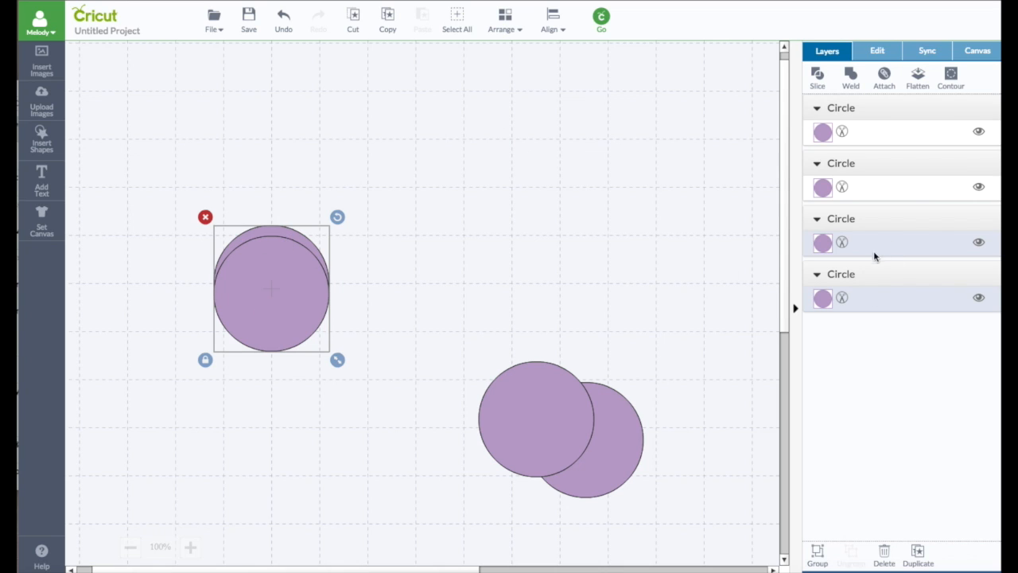
pyautogui.click(817, 75)
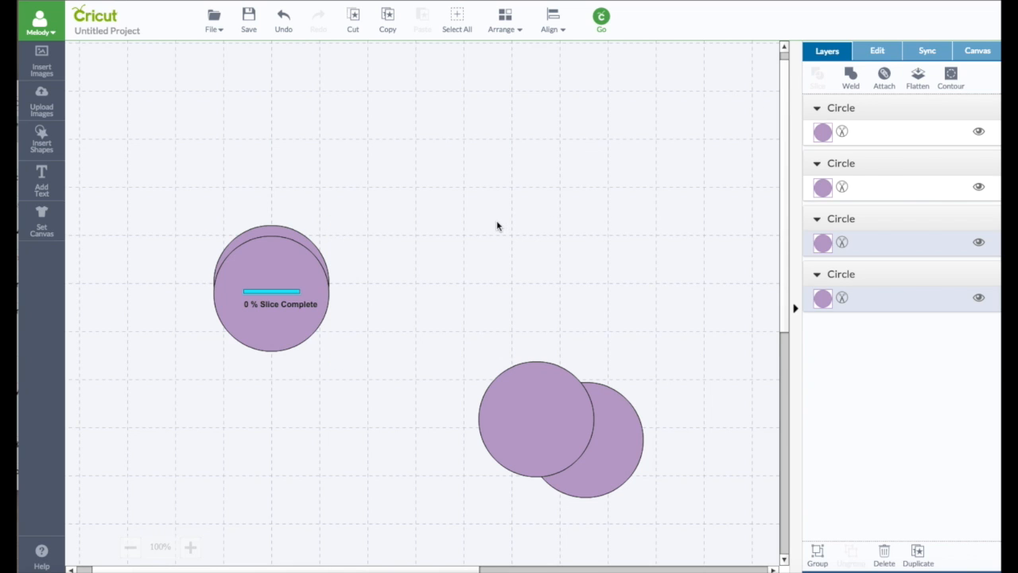
pyautogui.moveTo(215, 302); pyautogui.dragTo(256, 376)
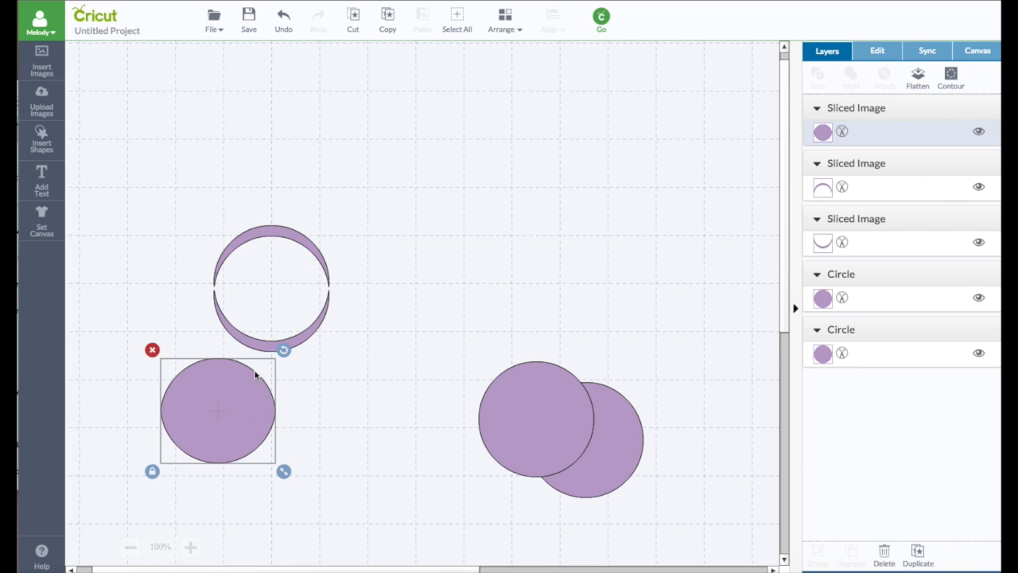
pyautogui.moveTo(302, 340); pyautogui.dragTo(360, 410)
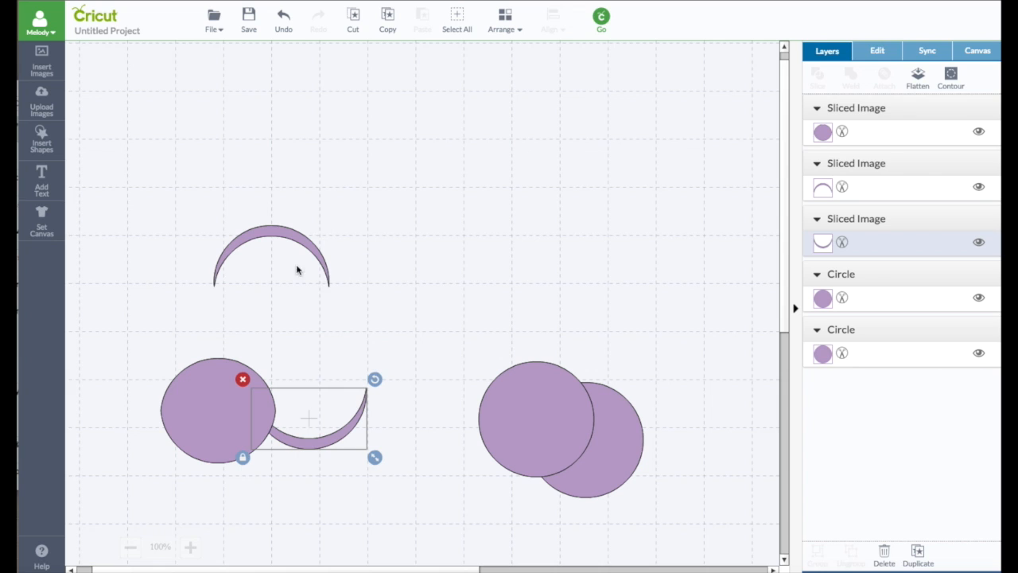
pyautogui.moveTo(284, 234); pyautogui.dragTo(284, 140)
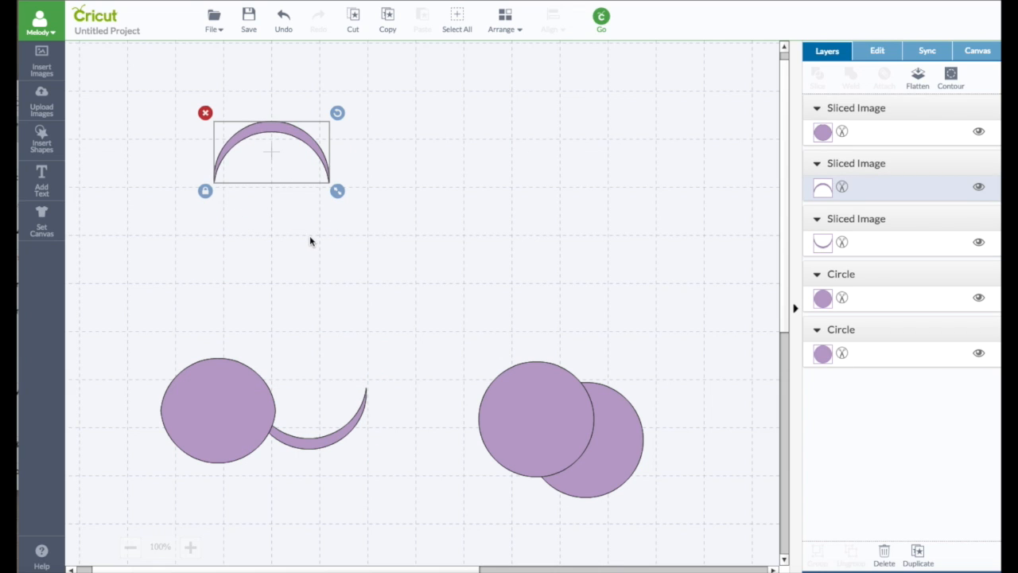
# Duplicate the upper crescent and place the copy below and to the right of the original.
pyautogui.click(919, 560)
pyautogui.moveTo(293, 149); pyautogui.dragTo(470, 339)
pyautogui.moveTo(287, 134); pyautogui.dragTo(321, 110)
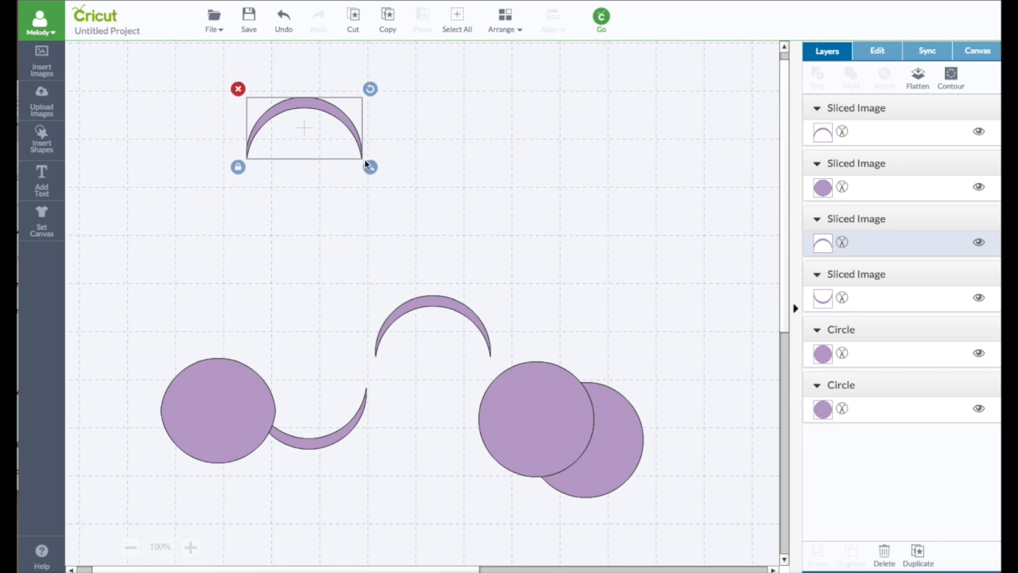
pyautogui.moveTo(455, 311); pyautogui.dragTo(457, 180)
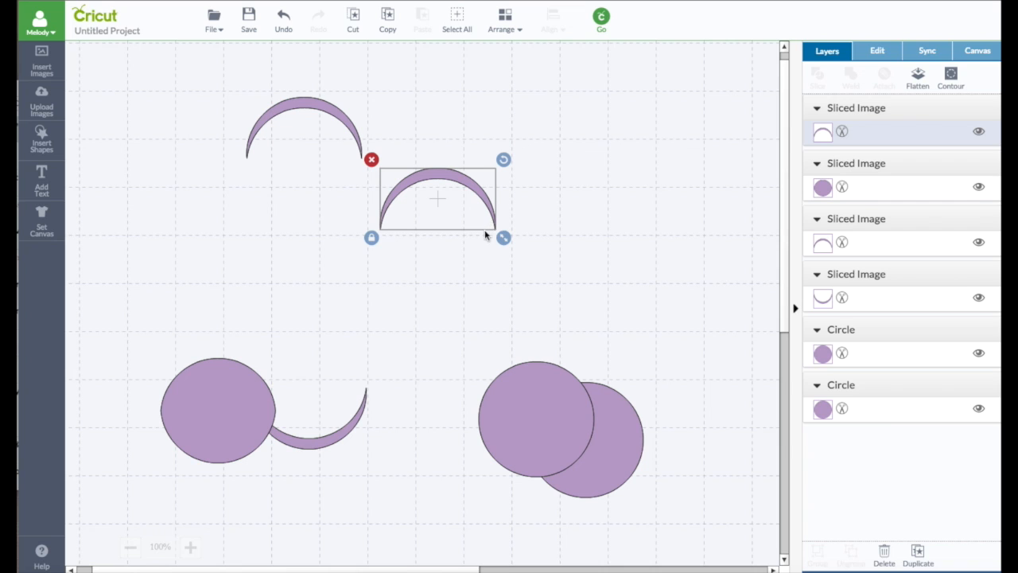
# Unlock the crescent copy's proportions and stretch it into a taller, narrower arch.
pyautogui.click(371, 237)
pyautogui.moveTo(509, 237); pyautogui.dragTo(469, 297)
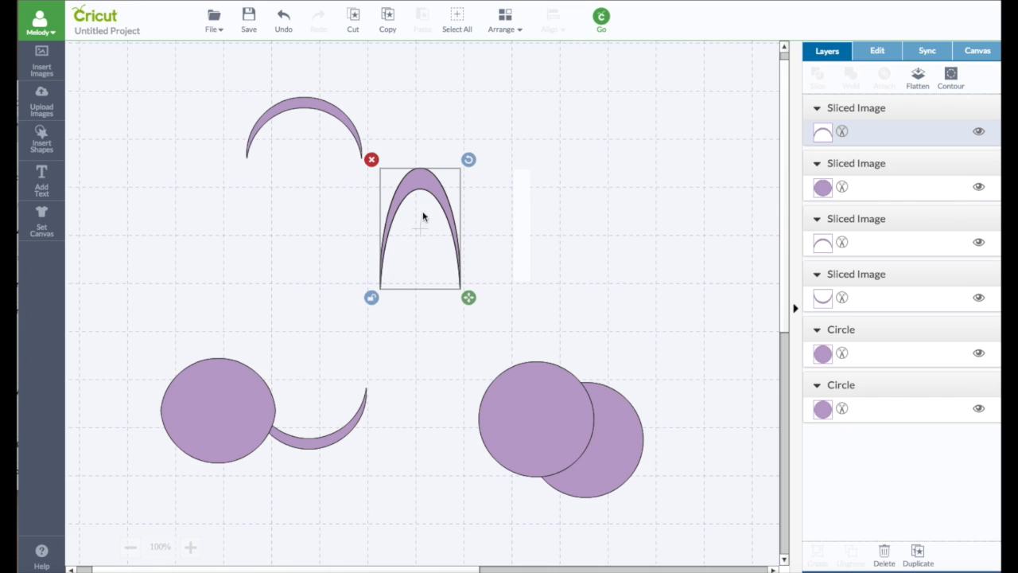
pyautogui.click(420, 334)
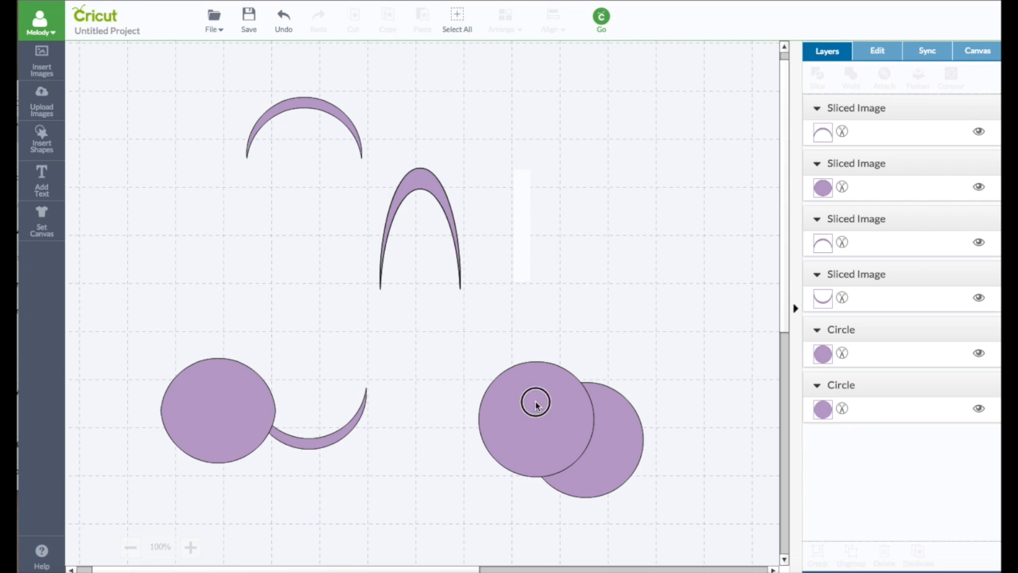
# Move one spare circle up beside the arch, unlock its proportions and reshape it into a tall, narrow ellipse.
pyautogui.moveTo(537, 403); pyautogui.dragTo(581, 234)
pyautogui.click(519, 270)
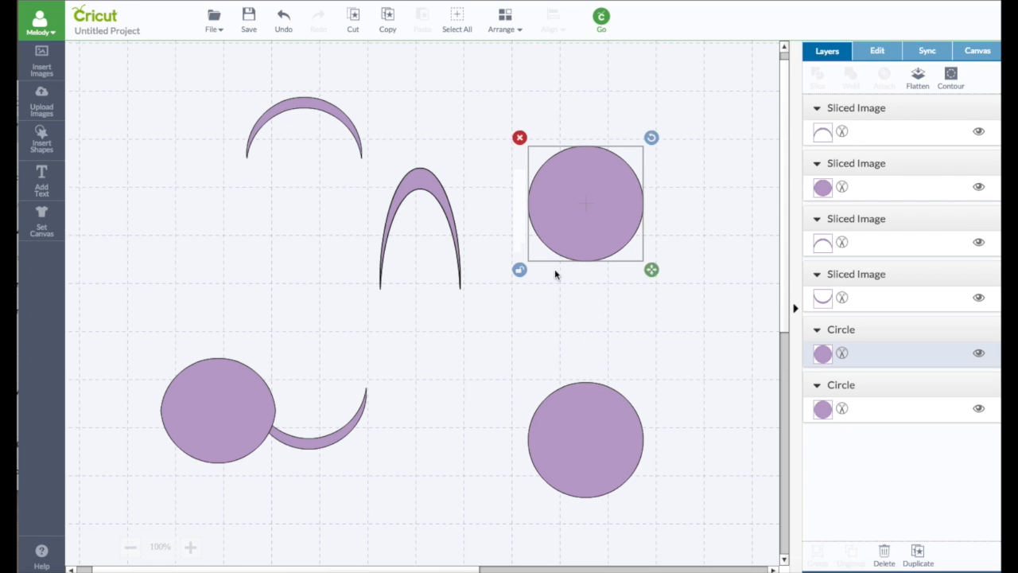
pyautogui.moveTo(654, 272); pyautogui.dragTo(575, 302)
# Reshape the remaining spare circle into a slightly thinner ellipse and overlap it on the first ellipse.
pyautogui.click(587, 409)
pyautogui.moveTo(586, 408); pyautogui.dragTo(638, 226)
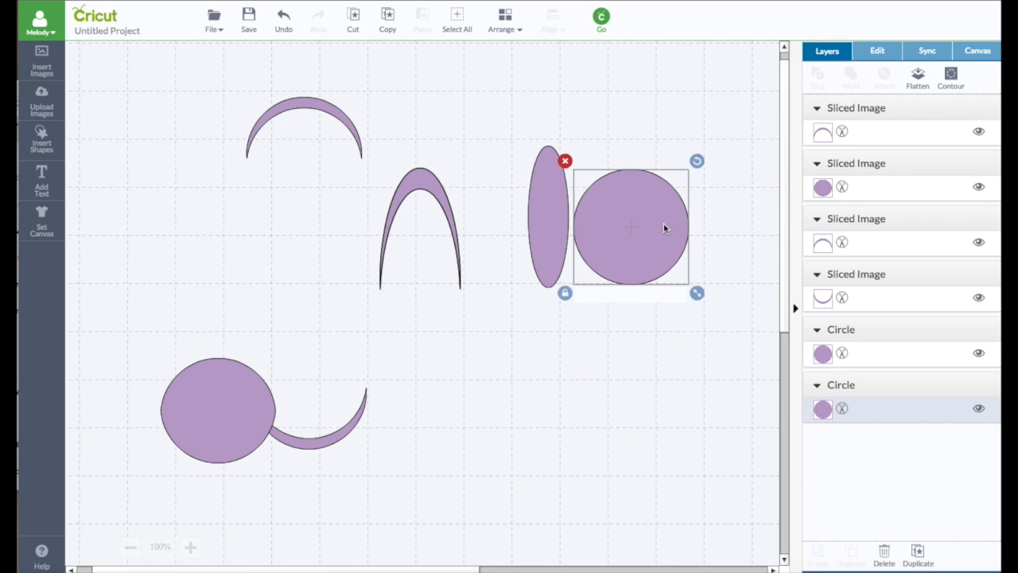
pyautogui.moveTo(697, 293); pyautogui.dragTo(614, 324)
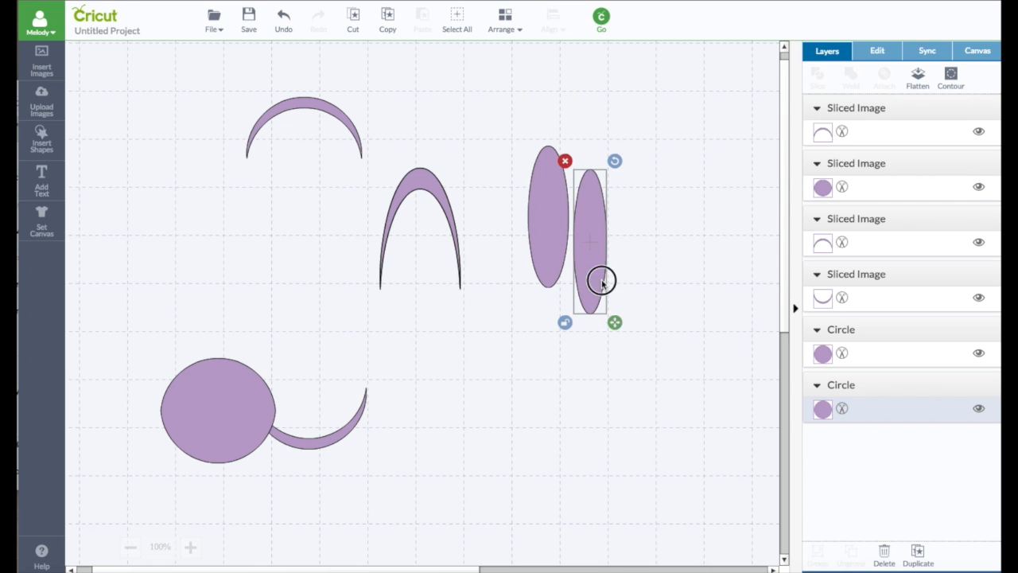
pyautogui.moveTo(600, 279); pyautogui.dragTo(567, 278)
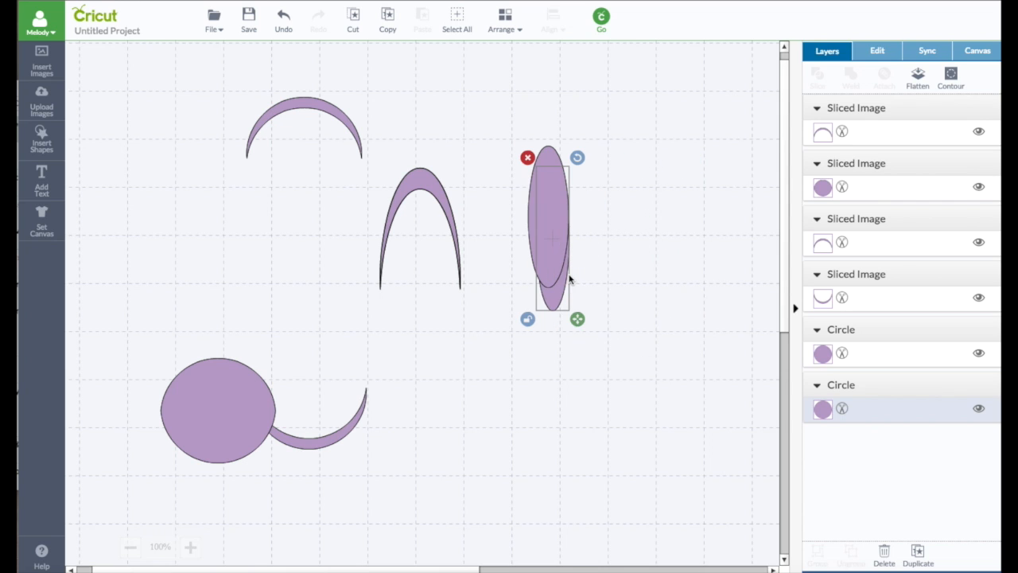
# Bring the thinner ellipse to the front and position it inside the wider ellipse, slightly lower.
pyautogui.click(503, 23)
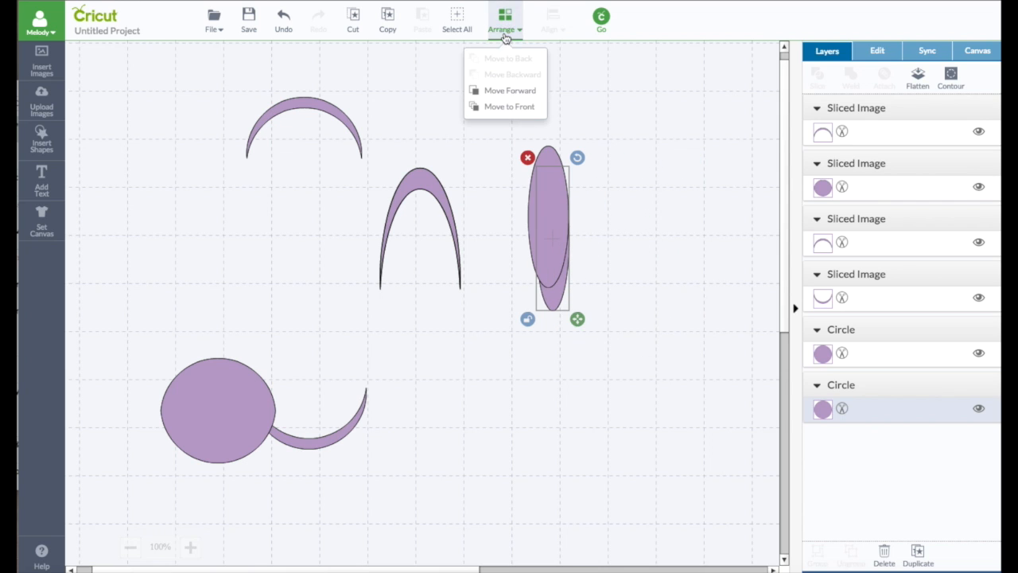
pyautogui.click(509, 106)
pyautogui.moveTo(546, 215); pyautogui.dragTo(548, 218)
pyautogui.click(511, 115)
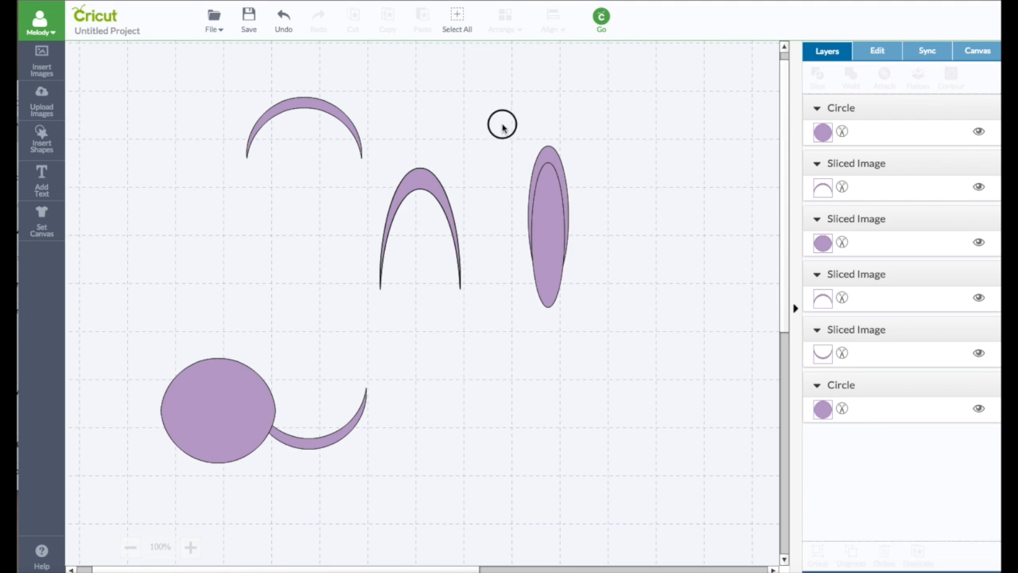
# Center the two overlapping ellipses horizontally on each other.
pyautogui.moveTo(500, 122); pyautogui.dragTo(613, 351)
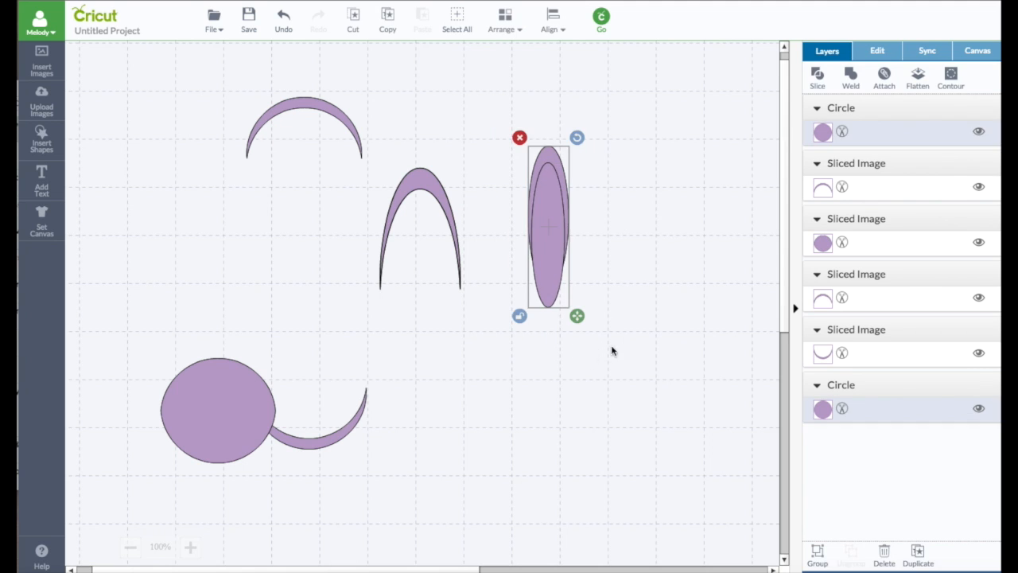
pyautogui.click(552, 20)
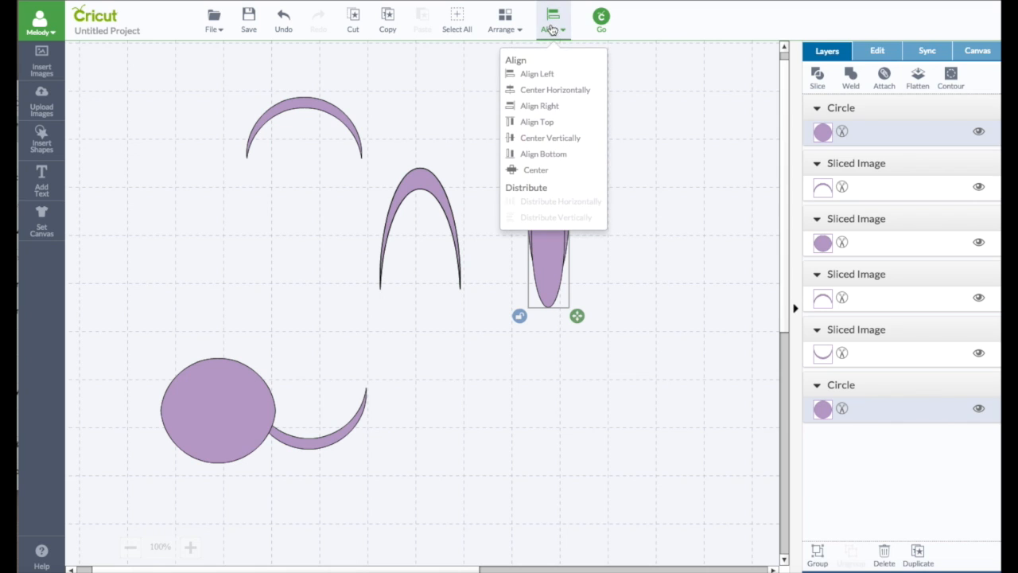
pyautogui.click(569, 92)
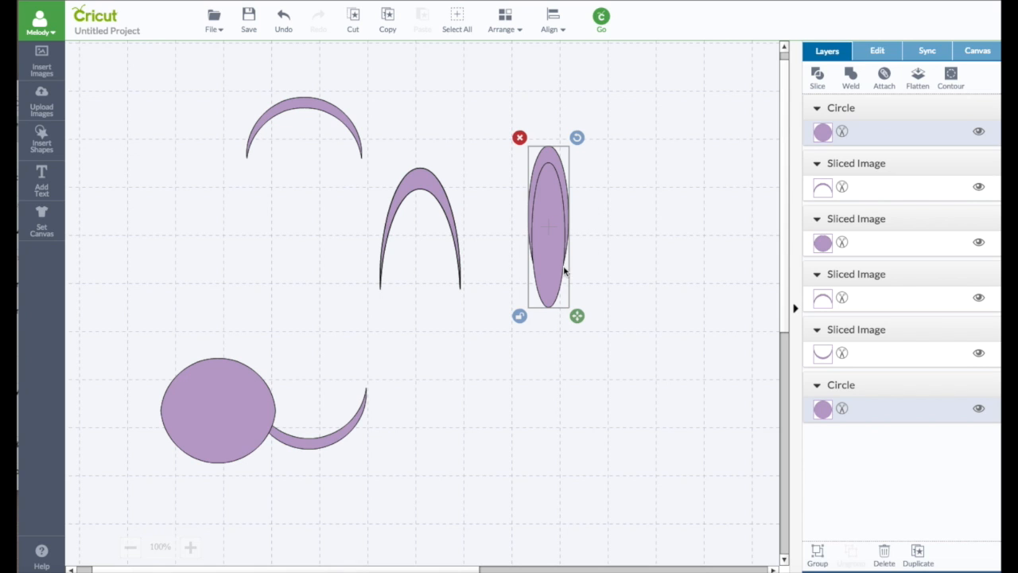
pyautogui.click(646, 225)
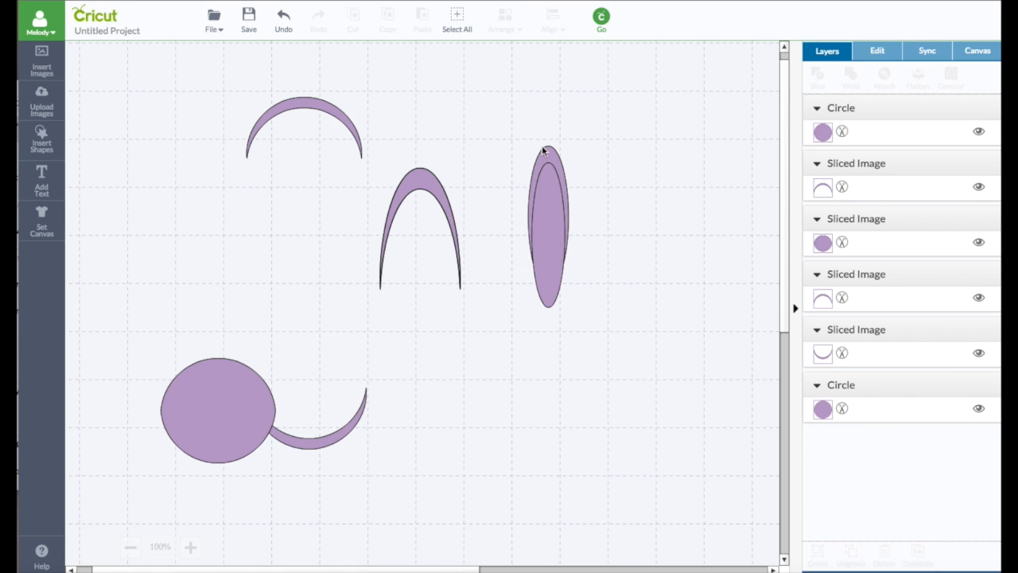
# Shift the thinner ellipse up to leave a slimmer rim at the upper tip, and slice the two ellipses.
pyautogui.moveTo(514, 130); pyautogui.dragTo(593, 370)
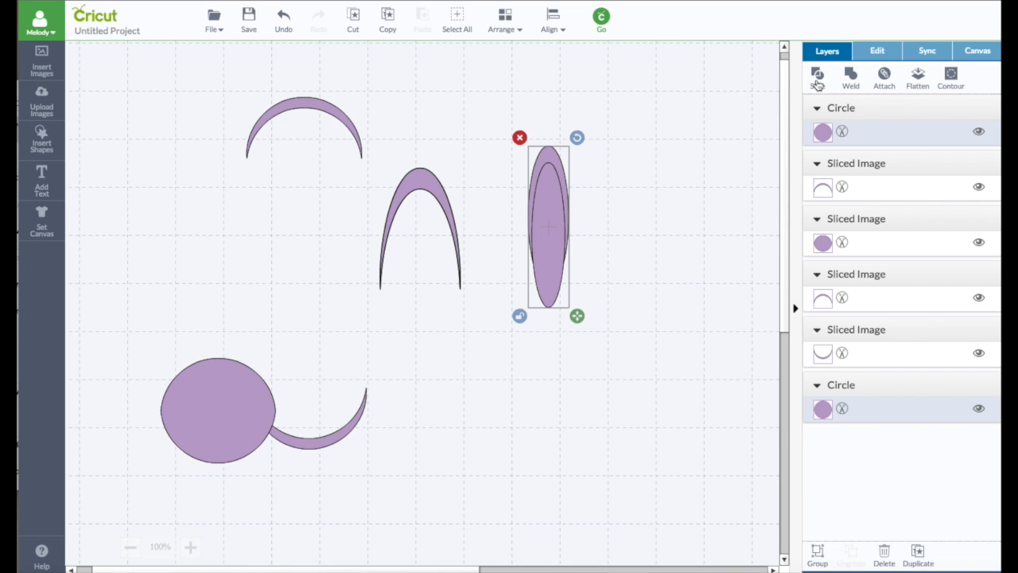
pyautogui.click(706, 158)
pyautogui.click(553, 238)
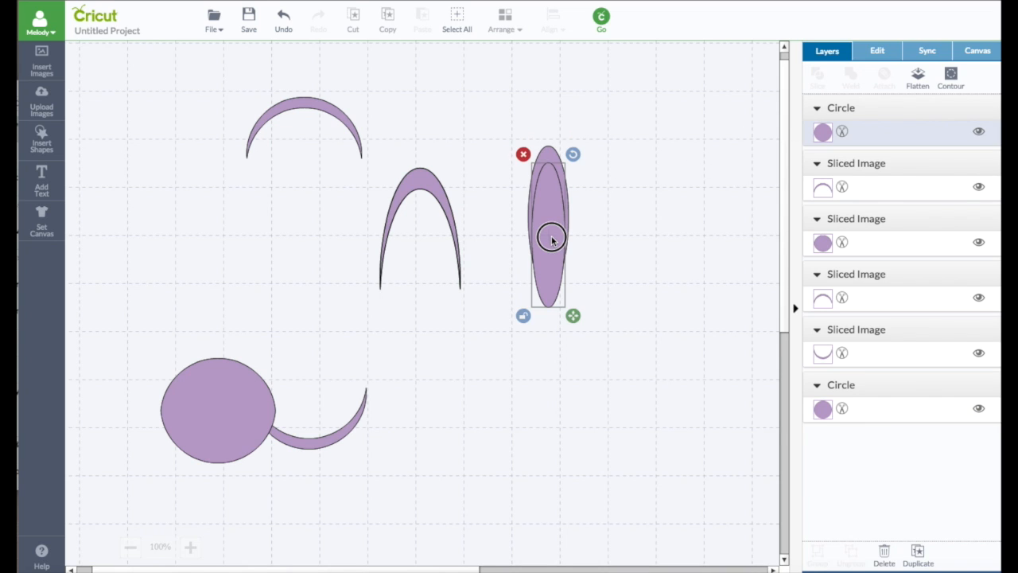
pyautogui.moveTo(552, 238); pyautogui.dragTo(552, 227)
pyautogui.click(603, 241)
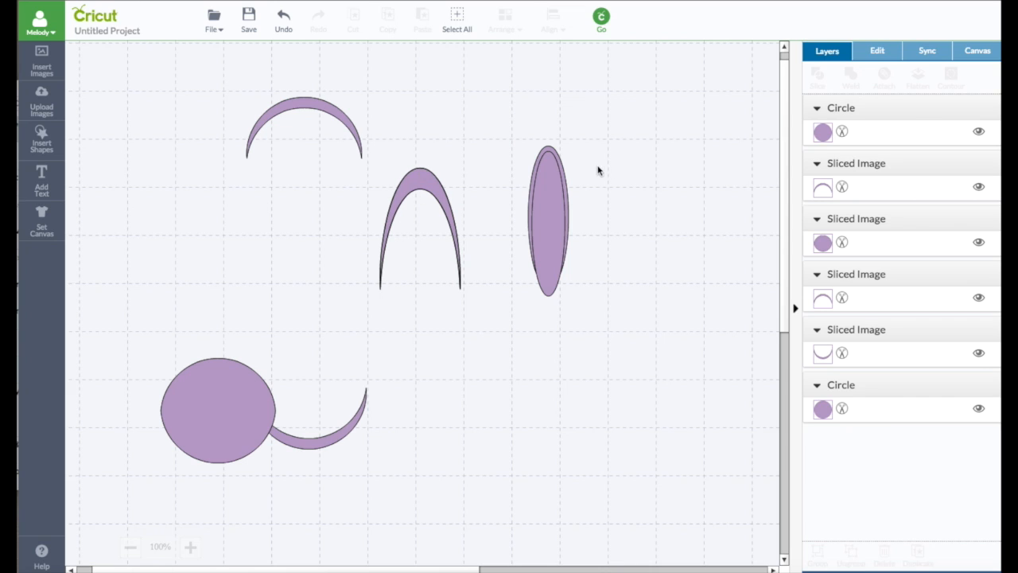
pyautogui.moveTo(499, 133); pyautogui.dragTo(605, 333)
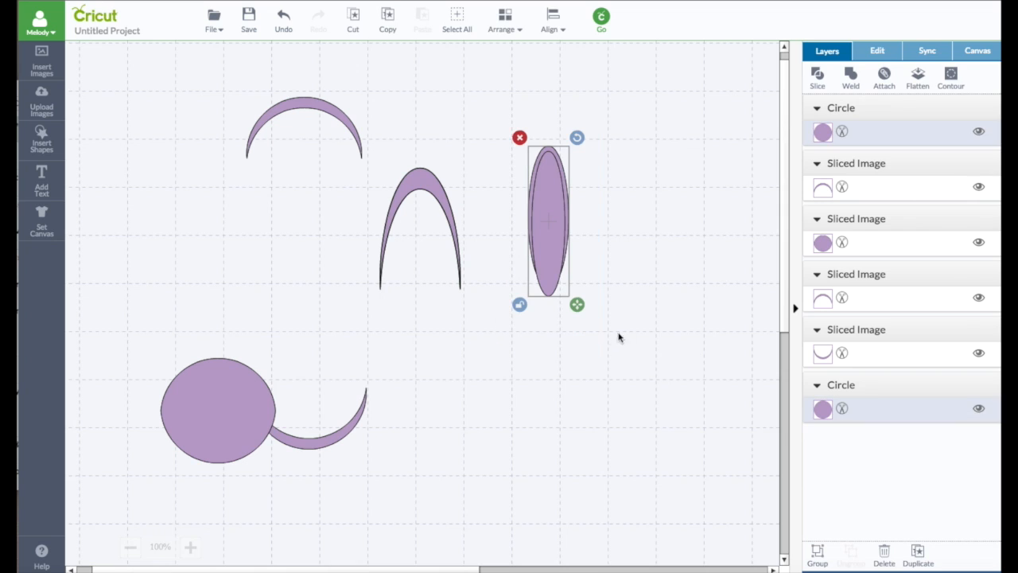
pyautogui.click(820, 80)
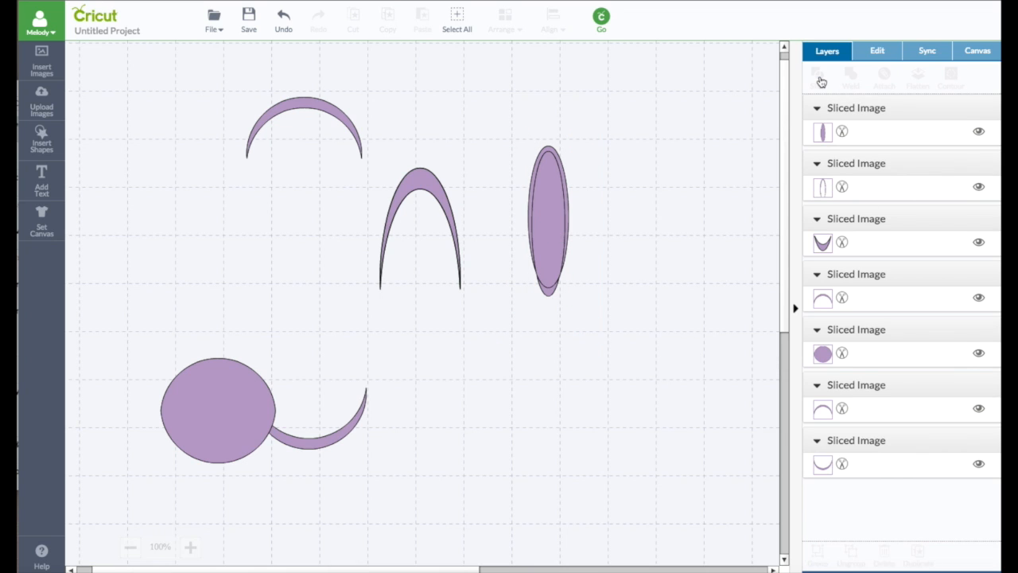
# Move the inner ellipse and the small leftover crescent away from the sliced thin arch.
pyautogui.moveTo(570, 206); pyautogui.dragTo(672, 221)
pyautogui.moveTo(557, 294); pyautogui.dragTo(557, 305)
pyautogui.moveTo(672, 362); pyautogui.dragTo(672, 362)
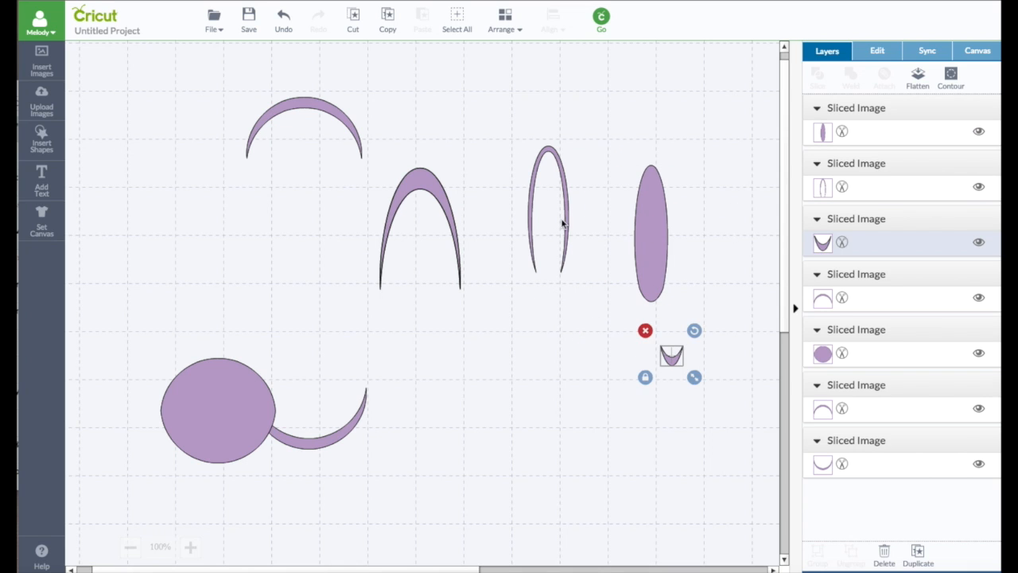
# Clear the upper canvas by moving both wider arches beside the leftover pieces, and place the thin arch alone near the upper middle.
pyautogui.moveTo(564, 220); pyautogui.dragTo(532, 206)
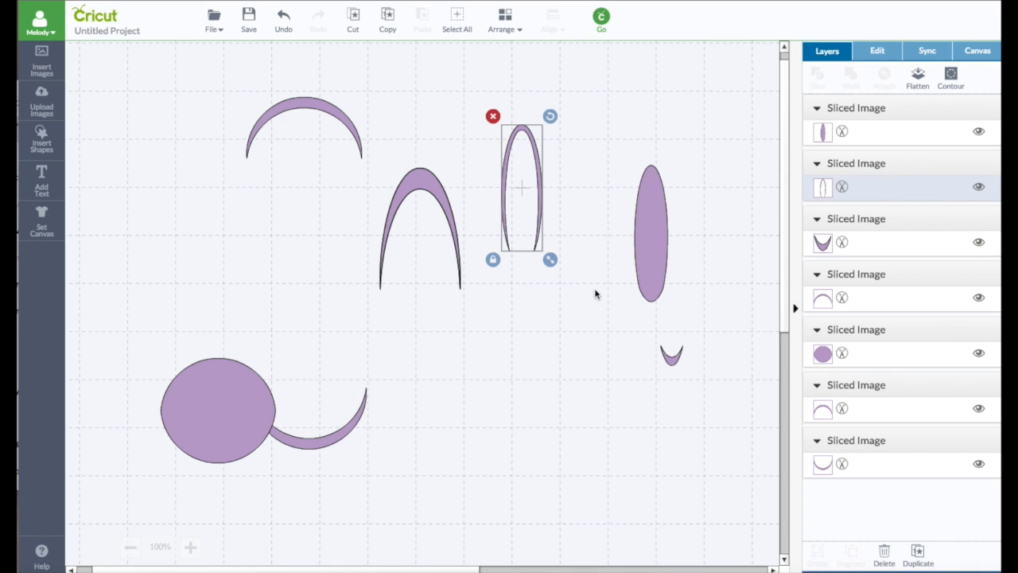
pyautogui.moveTo(534, 197); pyautogui.dragTo(539, 184)
pyautogui.moveTo(423, 223); pyautogui.dragTo(636, 298)
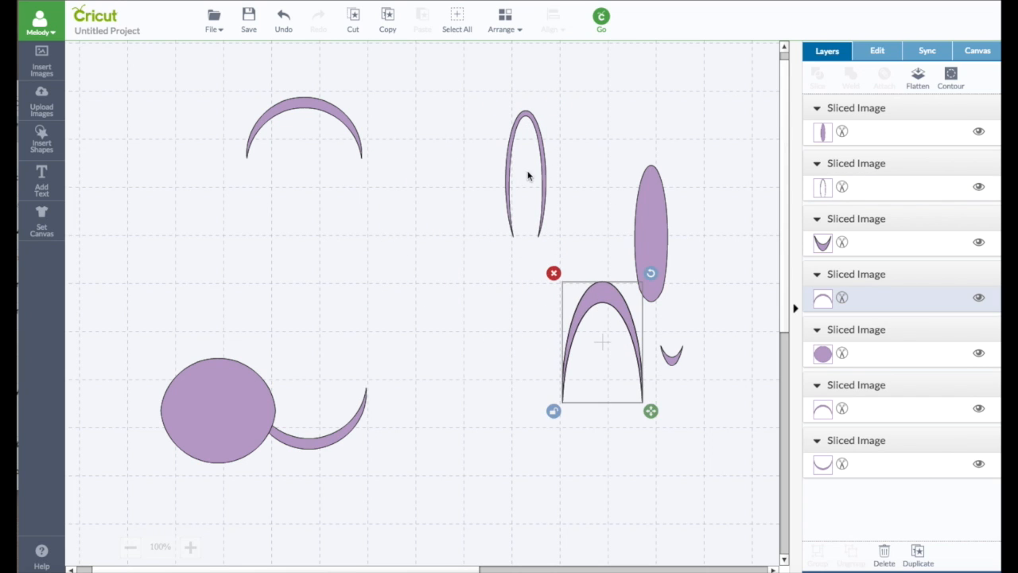
pyautogui.moveTo(522, 157); pyautogui.dragTo(436, 144)
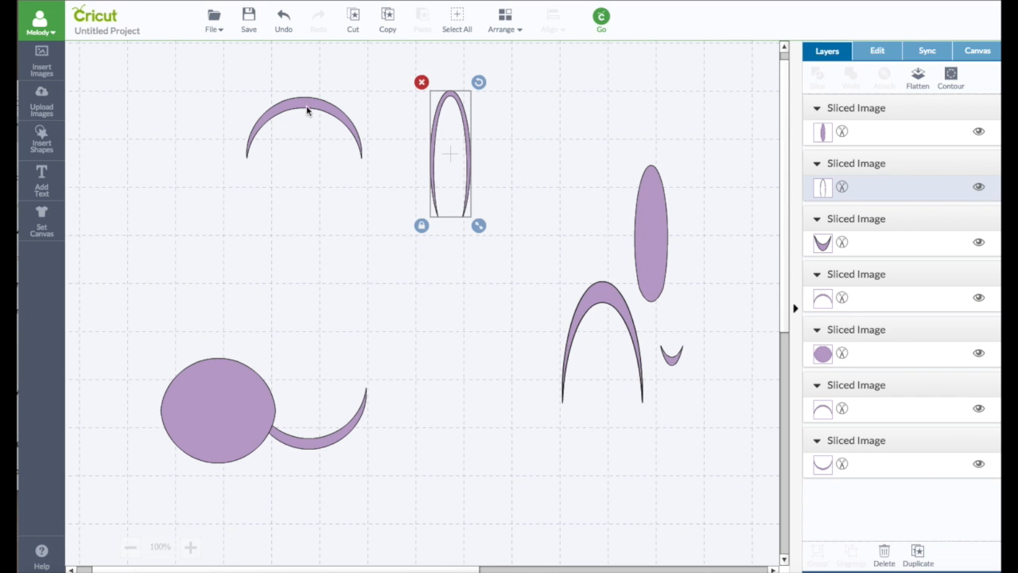
pyautogui.moveTo(307, 111); pyautogui.dragTo(656, 407)
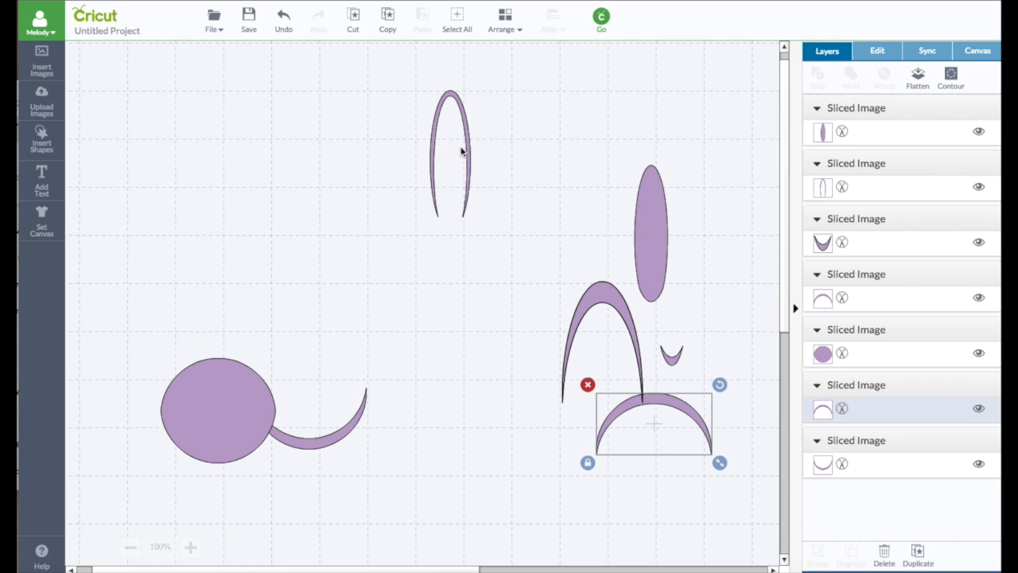
pyautogui.moveTo(461, 151); pyautogui.dragTo(404, 152)
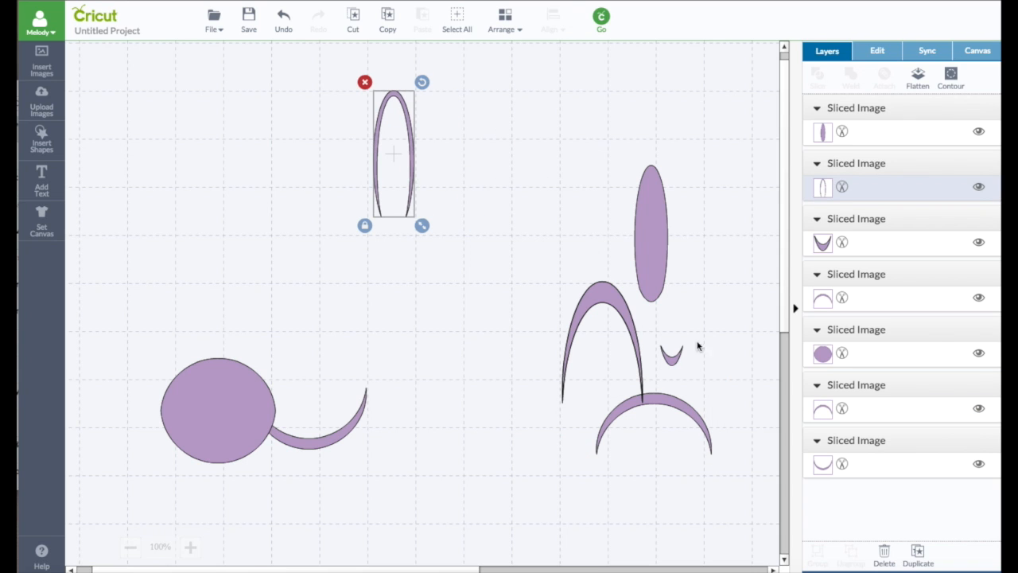
# Duplicate the thin arch three times.
pyautogui.click(919, 554)
pyautogui.click(919, 554)
pyautogui.click(919, 555)
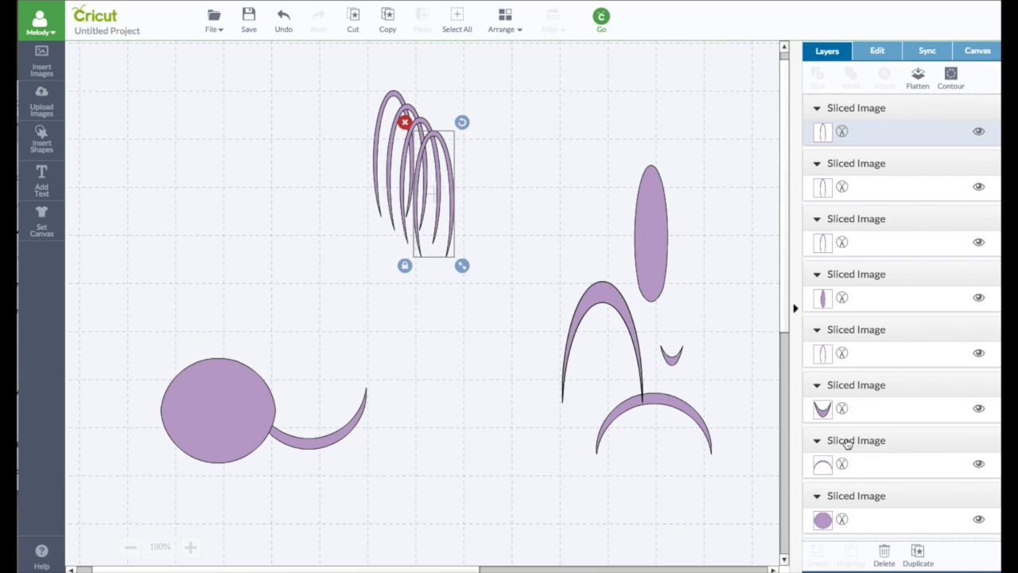
# Spread the copies apart, tilt one clockwise to about 36 degrees, and place it just right of the upright arch, open end inward.
pyautogui.moveTo(413, 167); pyautogui.dragTo(438, 163)
pyautogui.moveTo(466, 89); pyautogui.dragTo(466, 137)
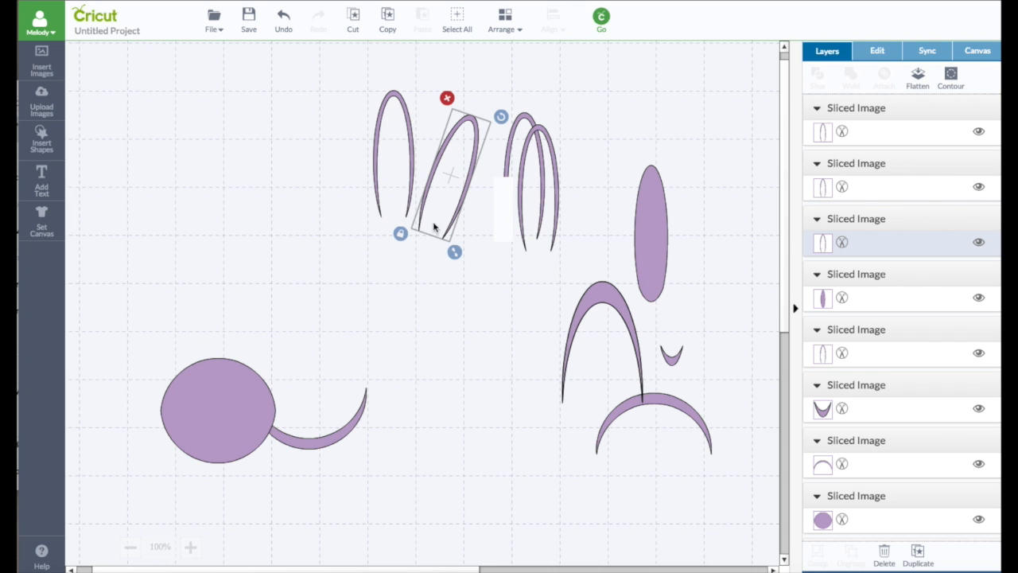
pyautogui.moveTo(502, 116); pyautogui.dragTo(513, 142)
pyautogui.click(398, 252)
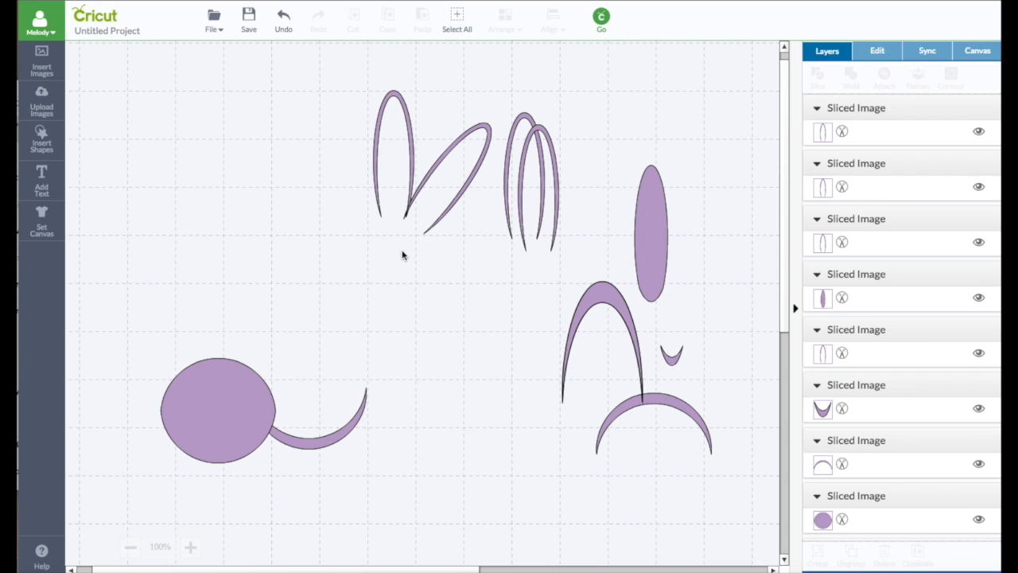
pyautogui.moveTo(432, 199)
pyautogui.mouseDown()
pyautogui.moveTo(436, 186)
pyautogui.moveTo(446, 192)
pyautogui.mouseUp()
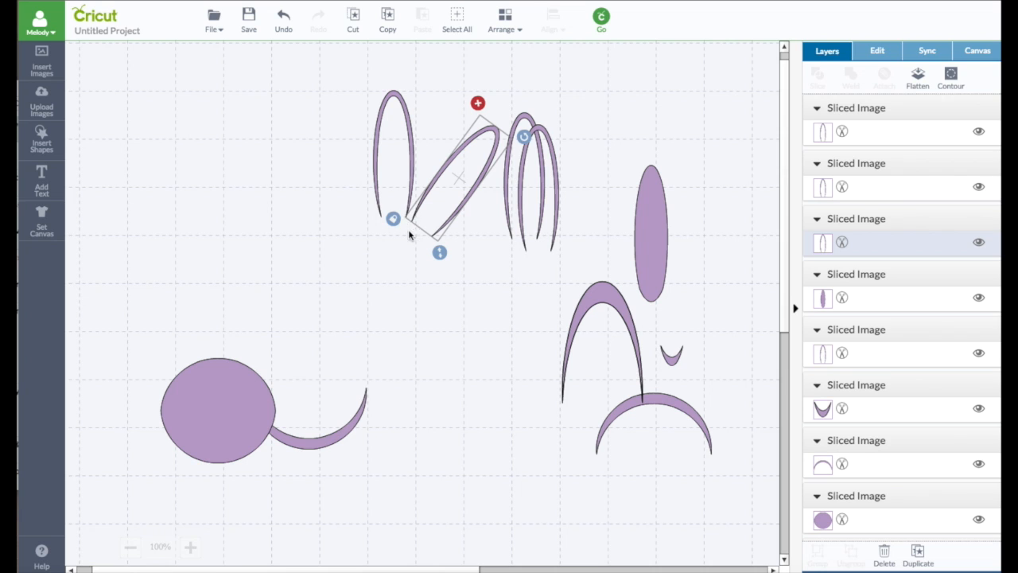
# Rotate another copy nearly horizontal, place it below the tilted petal with its open end inward, and nudge the upright petal slightly down.
pyautogui.click(541, 175)
pyautogui.moveTo(564, 126); pyautogui.dragTo(538, 249)
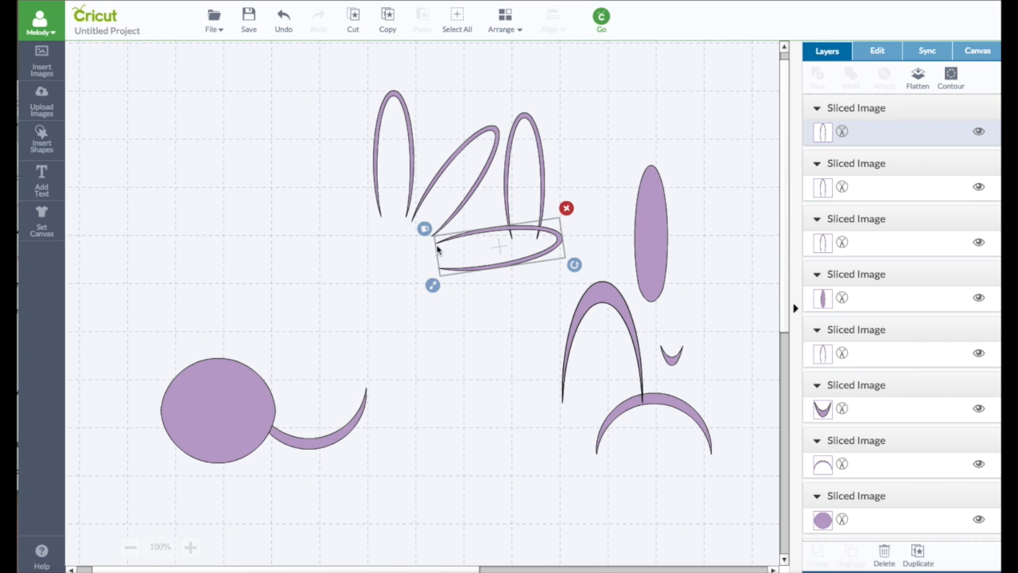
pyautogui.click(411, 164)
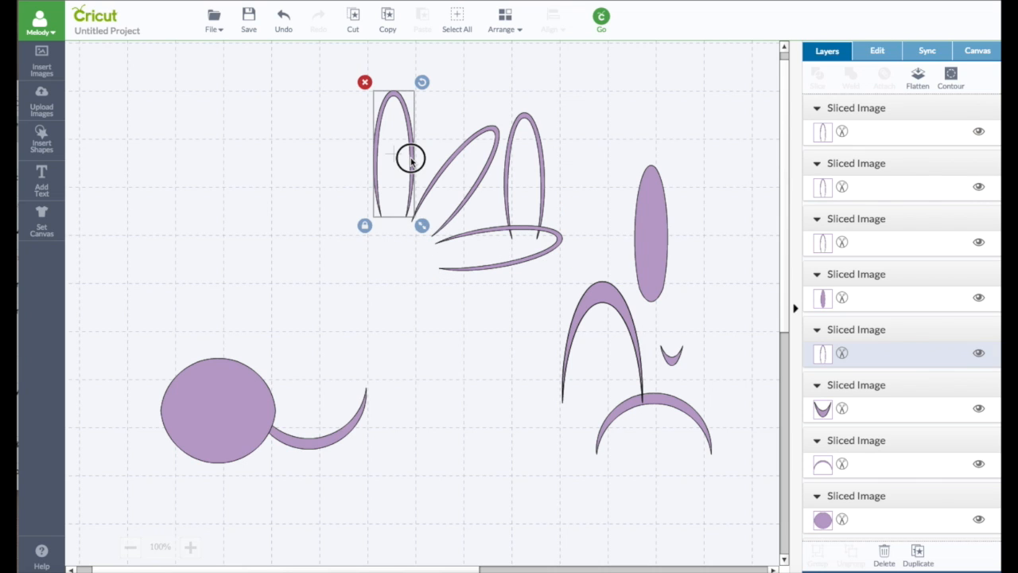
pyautogui.moveTo(410, 165); pyautogui.dragTo(411, 165)
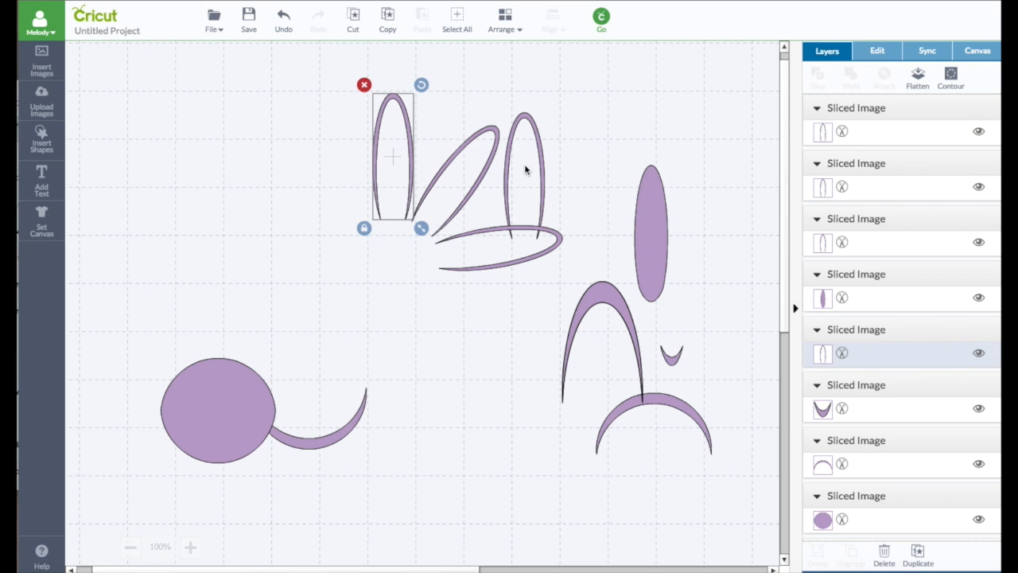
# Place the remaining copy left of the upright petal, tilted counterclockwise to about 319 degrees, and level the nearly horizontal petal to about 89 degrees.
pyautogui.moveTo(529, 168); pyautogui.dragTo(299, 151)
pyautogui.moveTo(325, 85); pyautogui.dragTo(262, 79)
pyautogui.moveTo(310, 148); pyautogui.dragTo(333, 193)
pyautogui.moveTo(514, 253); pyautogui.dragTo(513, 251)
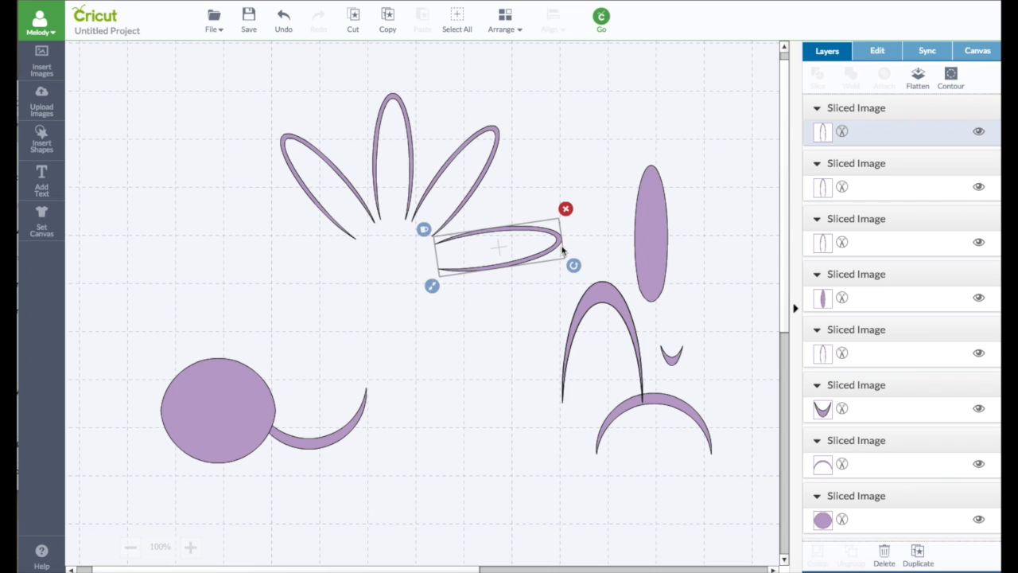
pyautogui.moveTo(575, 266); pyautogui.dragTo(531, 261)
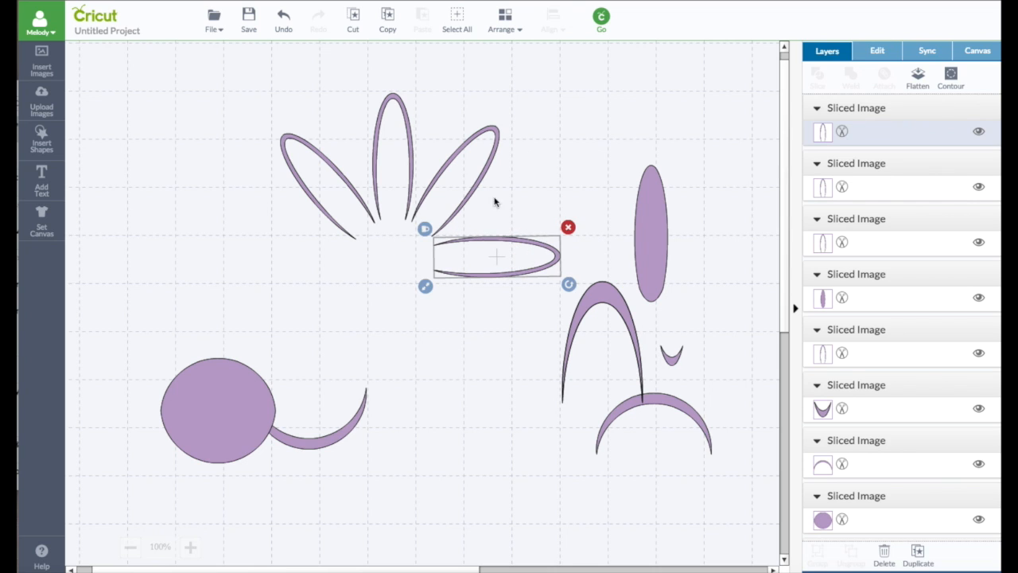
# Set the rotation of the tilted petal right of the upright one to 45 degrees, and shift it slightly outward and down.
pyautogui.click(479, 169)
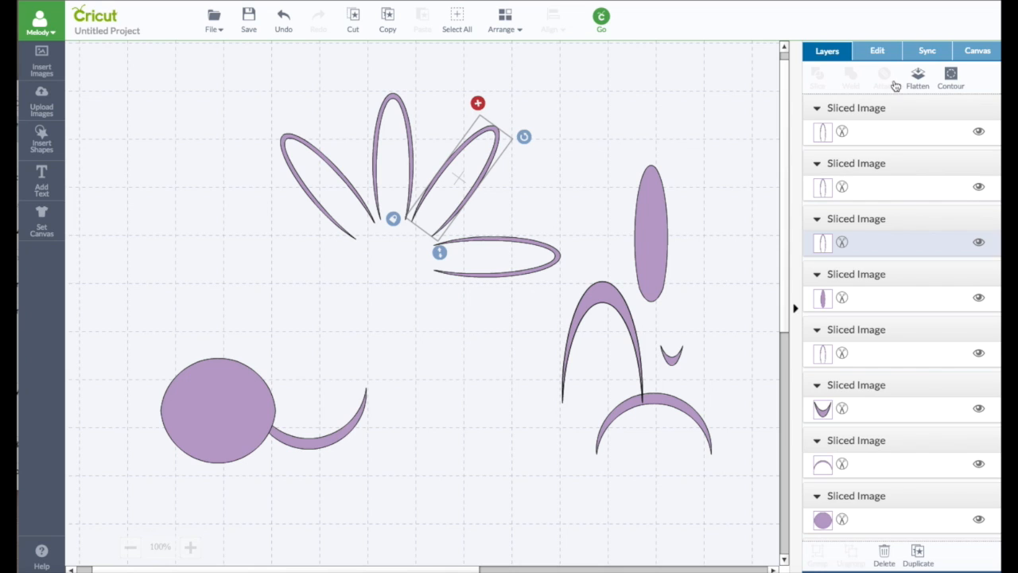
pyautogui.click(878, 51)
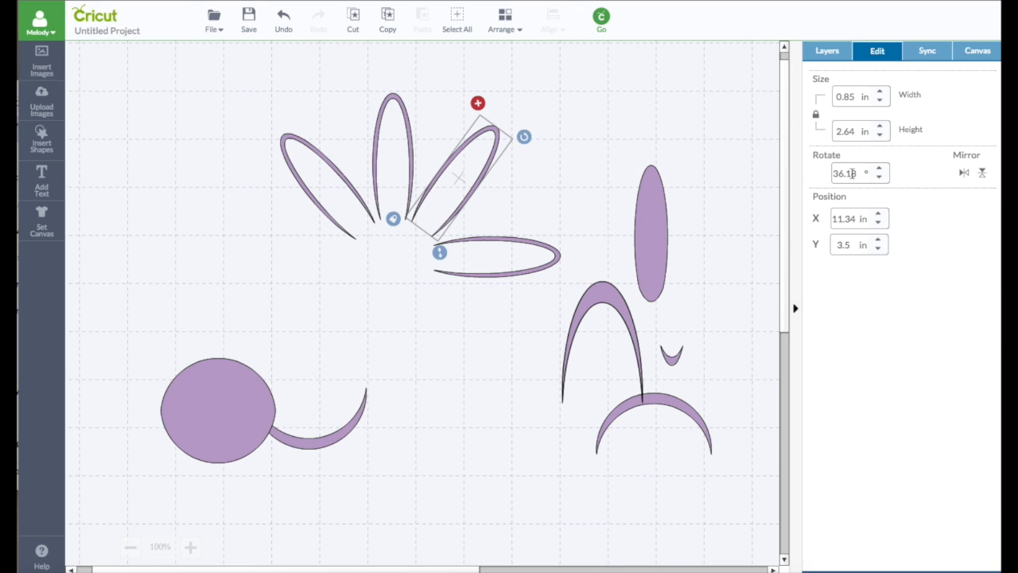
pyautogui.moveTo(859, 172); pyautogui.dragTo(810, 175)
pyautogui.write('45')
pyautogui.press('Return')
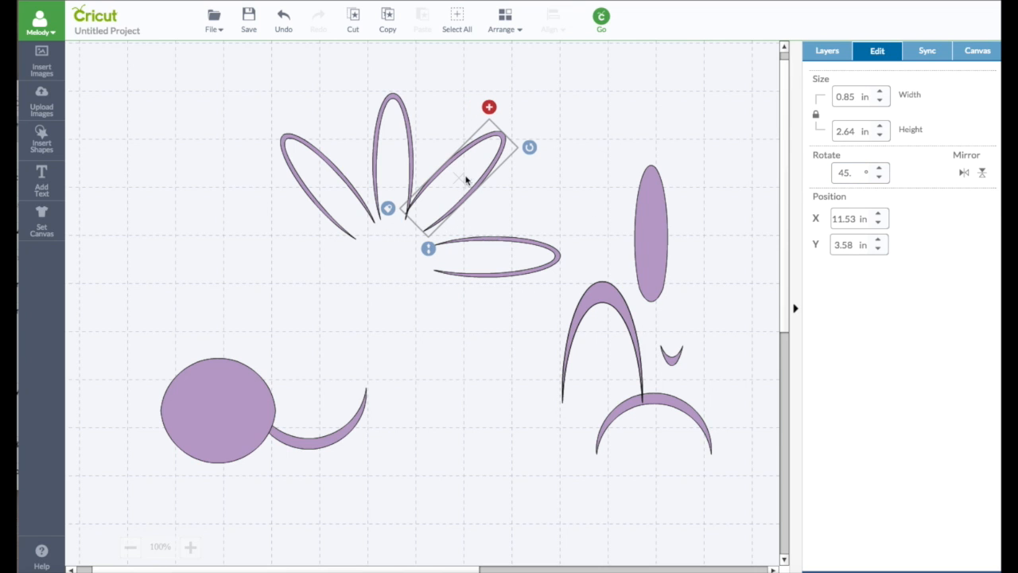
pyautogui.moveTo(465, 178); pyautogui.dragTo(476, 191)
# Set the rotation of the horizontal petal to exactly 90 degrees.
pyautogui.click(496, 253)
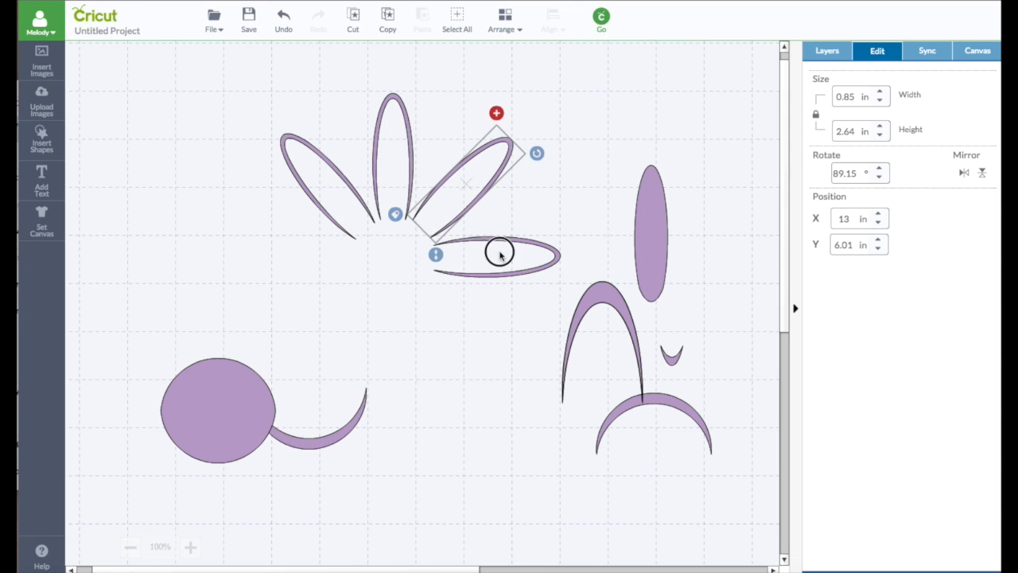
pyautogui.doubleClick(858, 173)
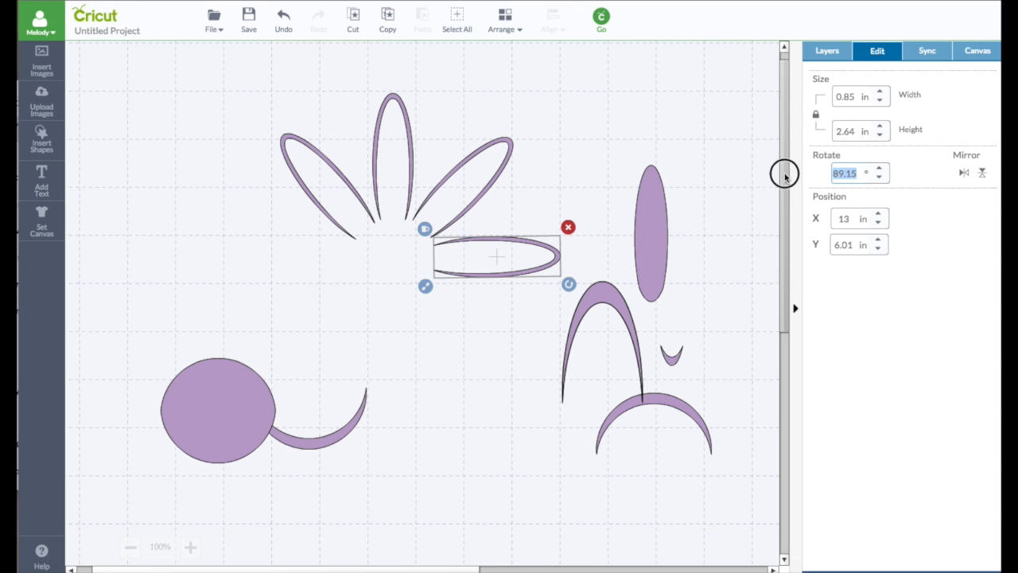
pyautogui.write('90')
pyautogui.press('Return')
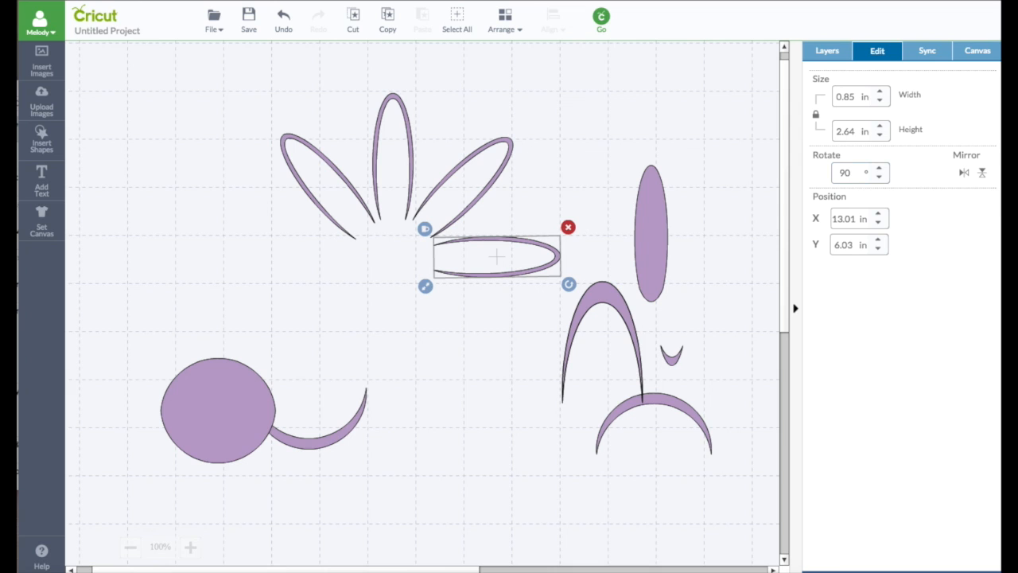
pyautogui.click(409, 182)
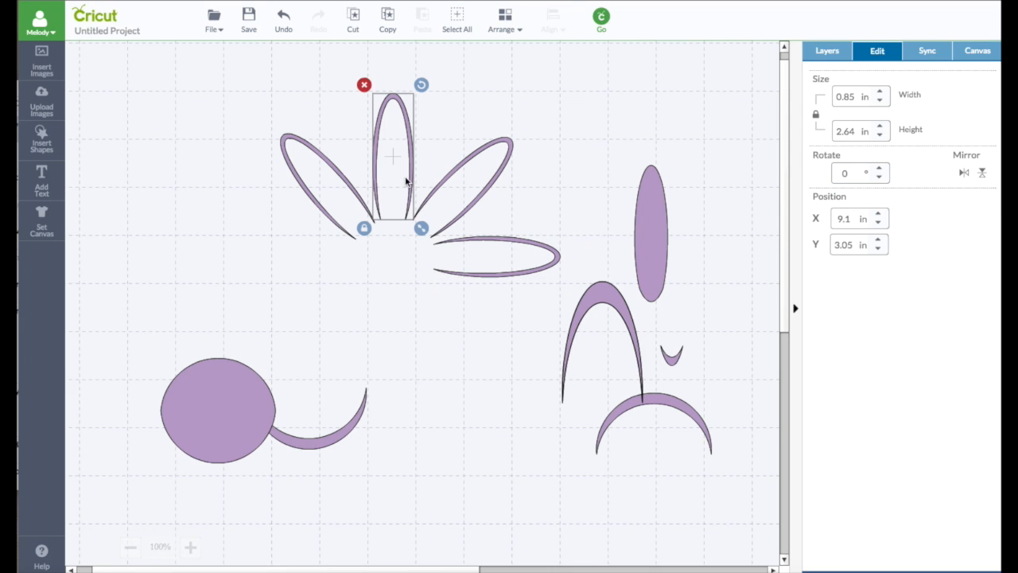
pyautogui.hotkey('ctrl', 'z')
# Set the rotation of the tilted petal left of the upright one to 315 degrees, and nudge it slightly outward.
pyautogui.click(330, 165)
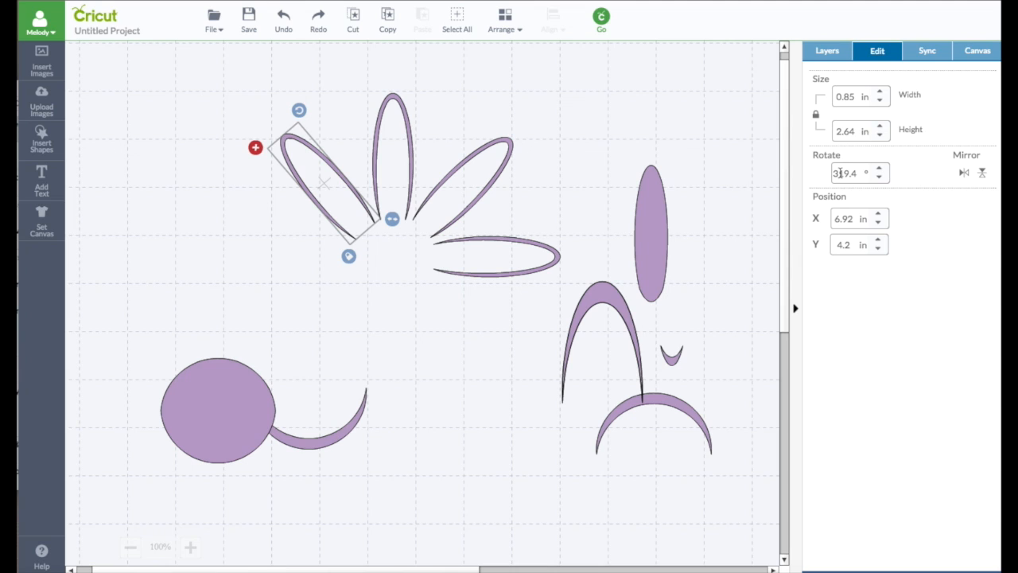
pyautogui.moveTo(856, 173); pyautogui.dragTo(844, 173)
pyautogui.write('5')
pyautogui.press('Return')
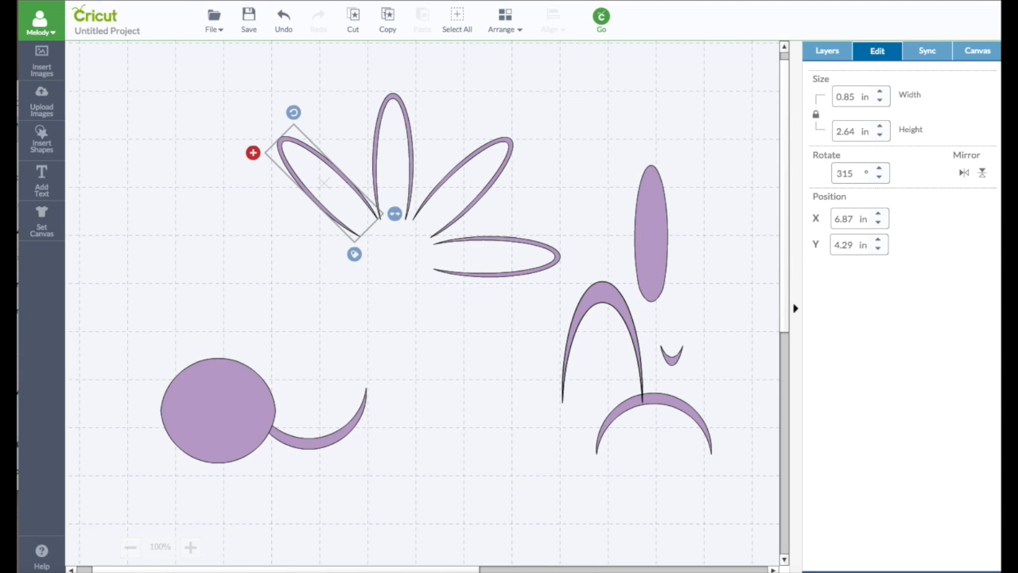
pyautogui.moveTo(324, 185); pyautogui.dragTo(321, 186)
pyautogui.click(429, 302)
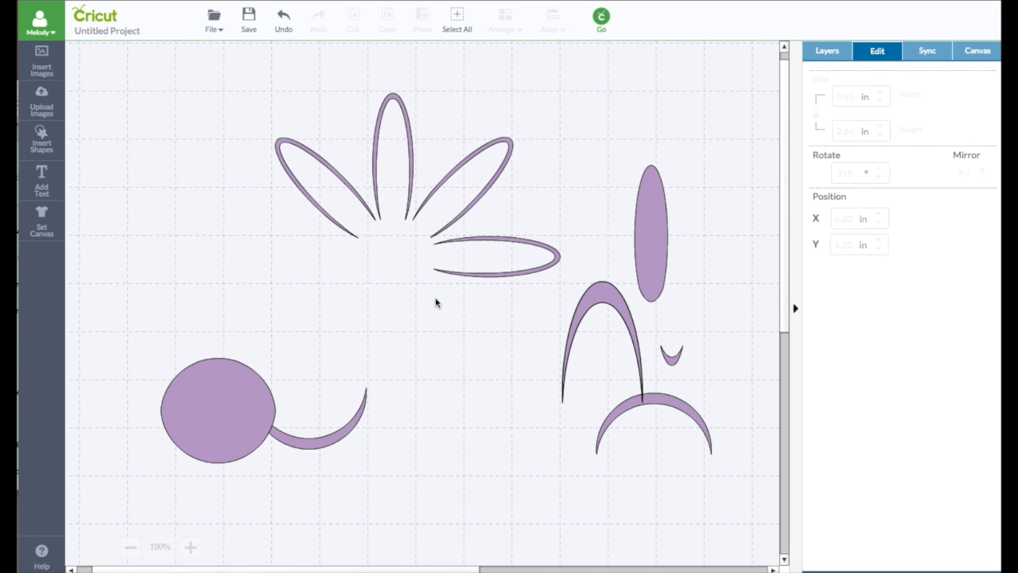
# Duplicate the horizontal petal and move the copy to the empty area well below the petal fan.
pyautogui.moveTo(208, 91); pyautogui.dragTo(445, 273)
pyautogui.click(504, 264)
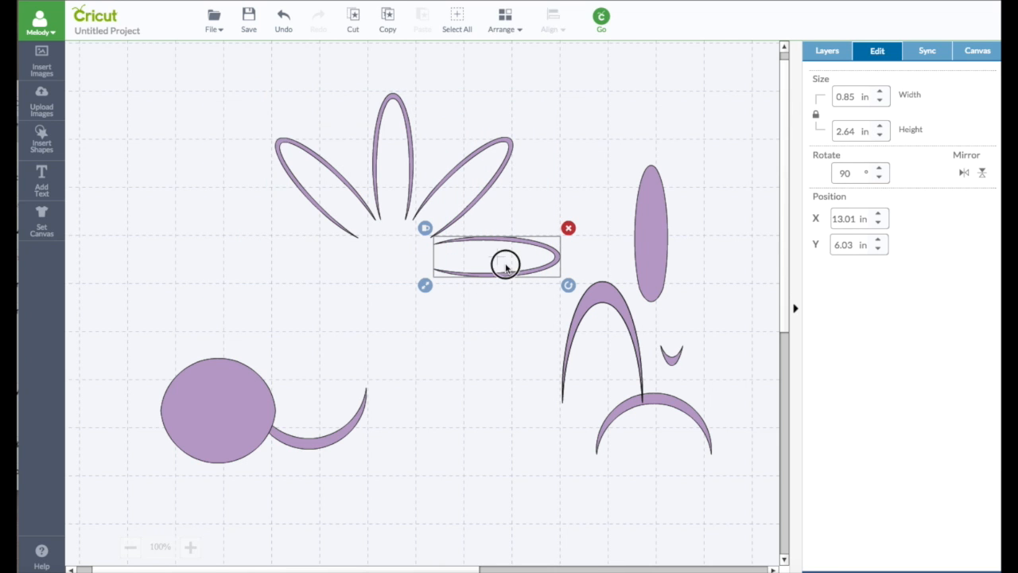
pyautogui.click(827, 50)
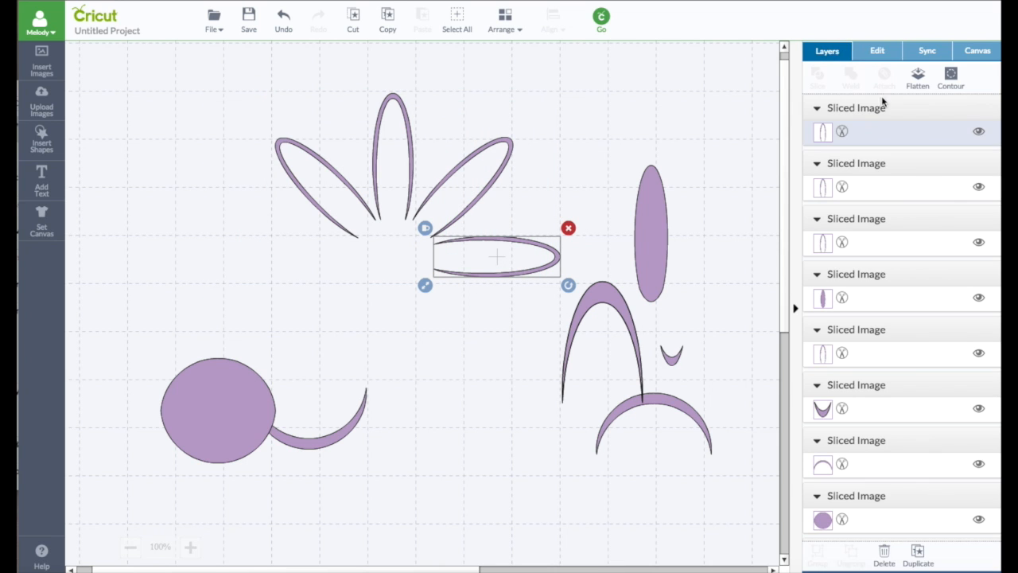
pyautogui.click(918, 556)
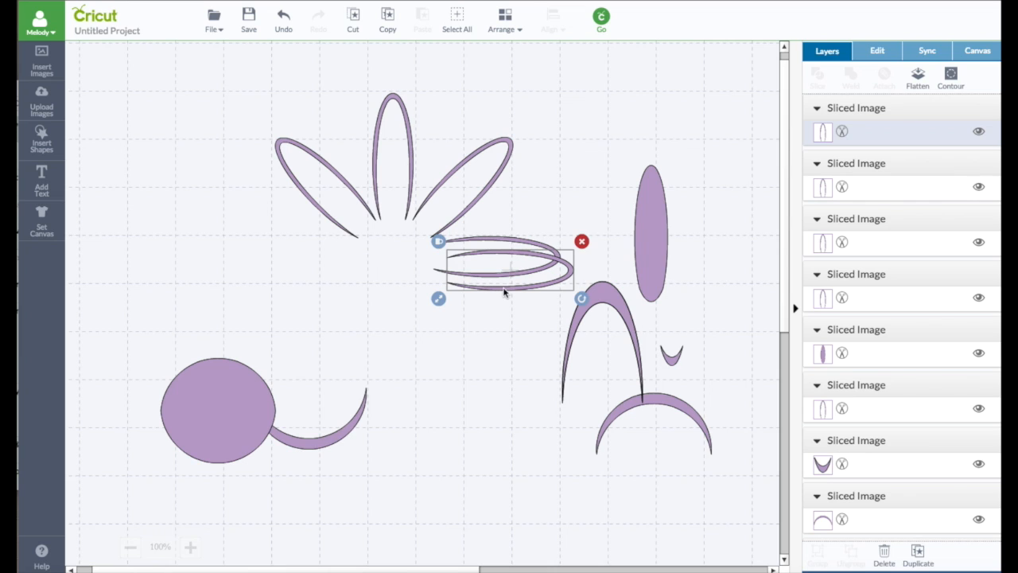
pyautogui.moveTo(503, 292); pyautogui.dragTo(501, 471)
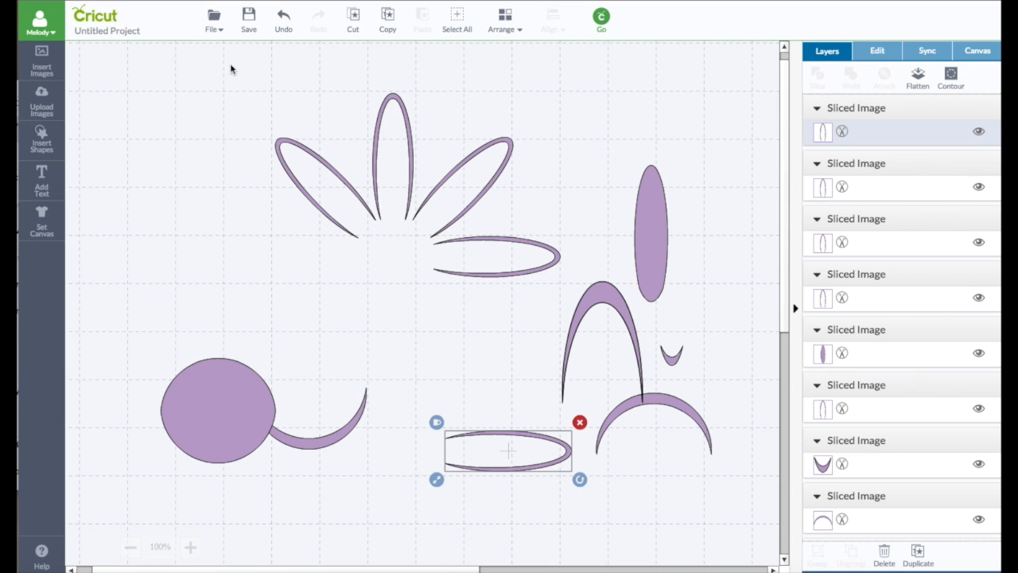
# Weld the four fanned petals into one image, leaving out the spare horizontal petal.
pyautogui.moveTo(231, 67); pyautogui.dragTo(570, 318)
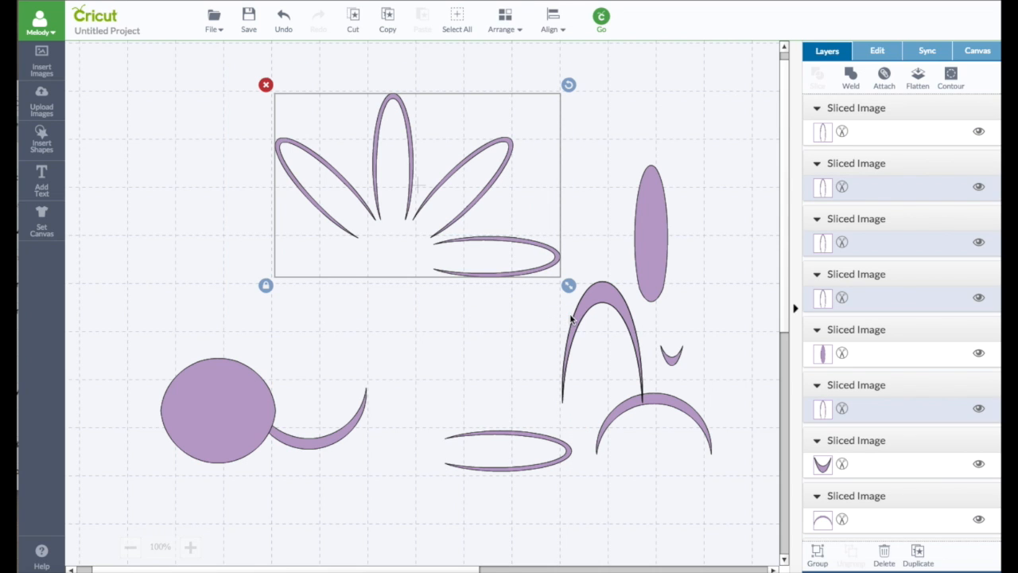
pyautogui.click(851, 76)
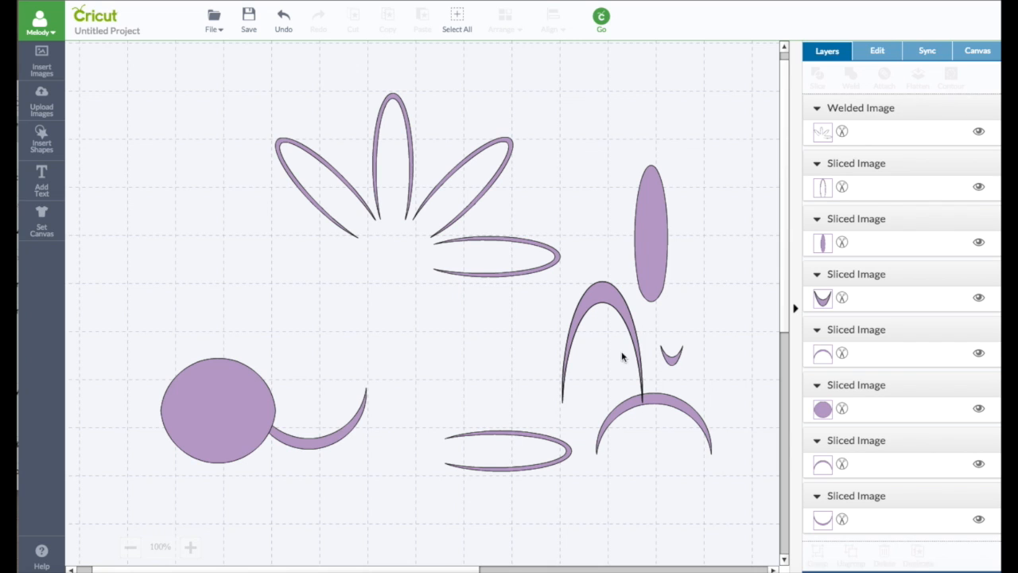
# Duplicate the welded four-petal fan.
pyautogui.click(439, 199)
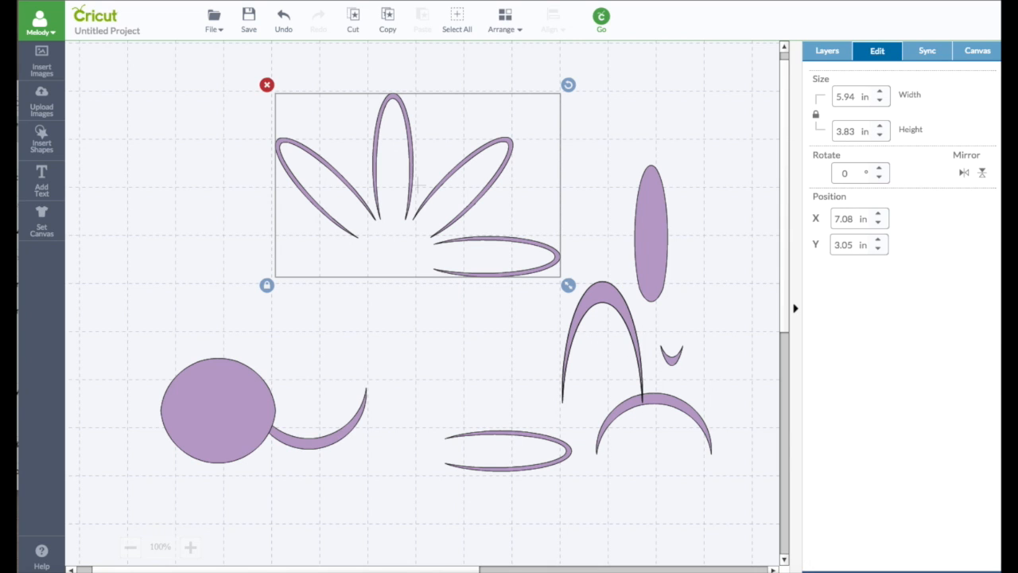
pyautogui.click(832, 51)
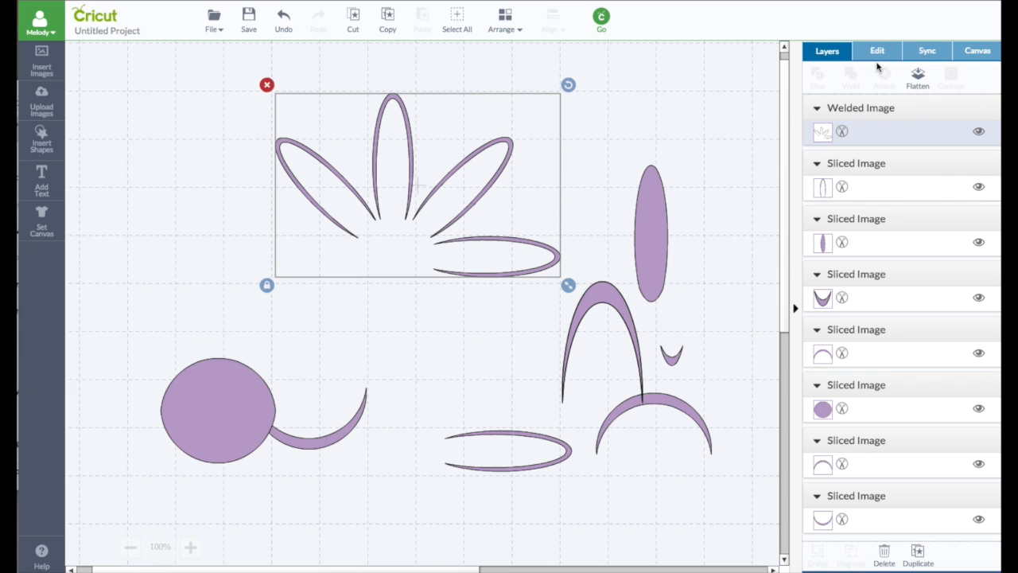
pyautogui.click(919, 555)
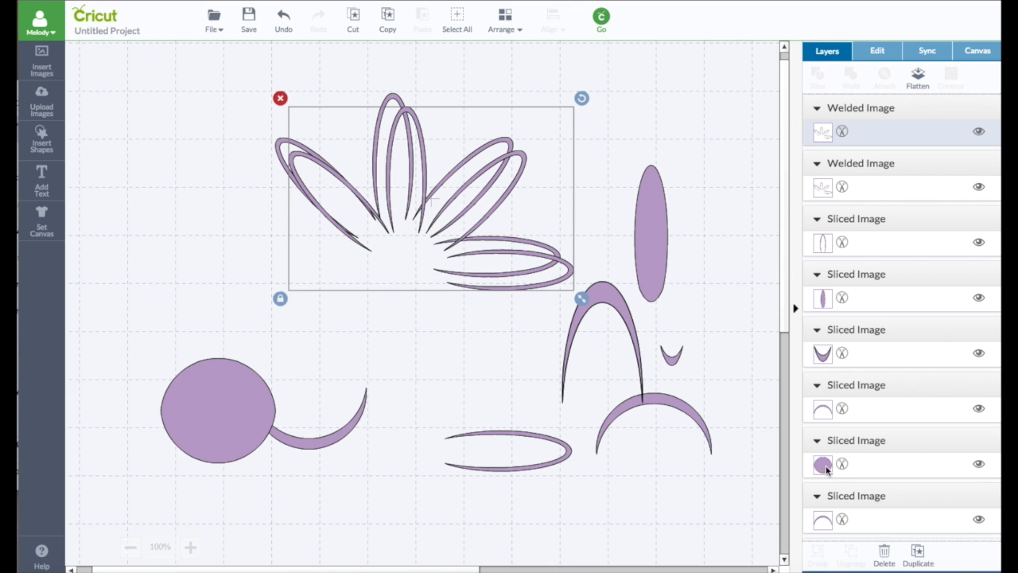
# Mirror the copied fan horizontally and vertically, and place it opposite the original fan to complete an eight-petal flower.
pyautogui.click(875, 55)
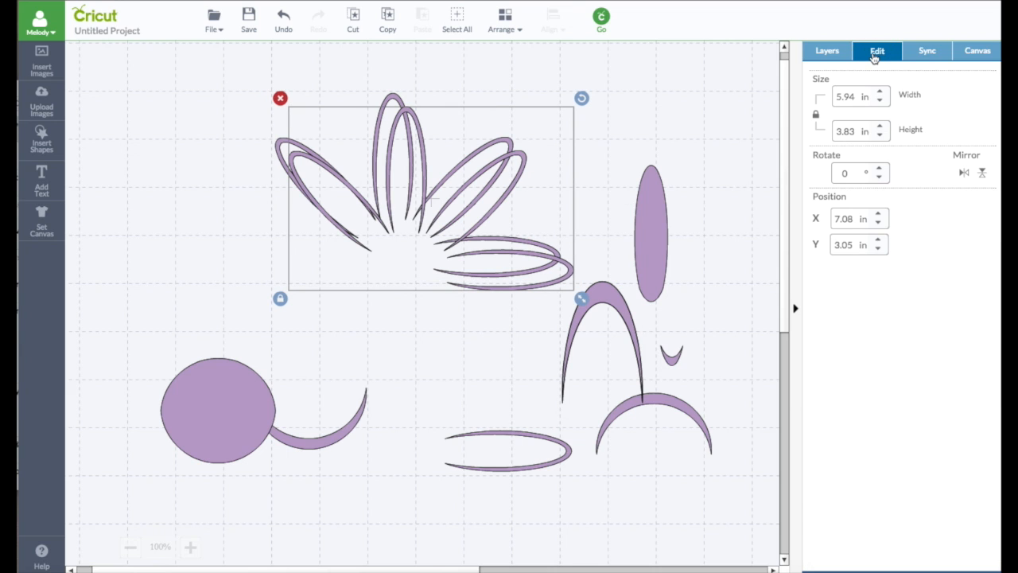
pyautogui.click(965, 175)
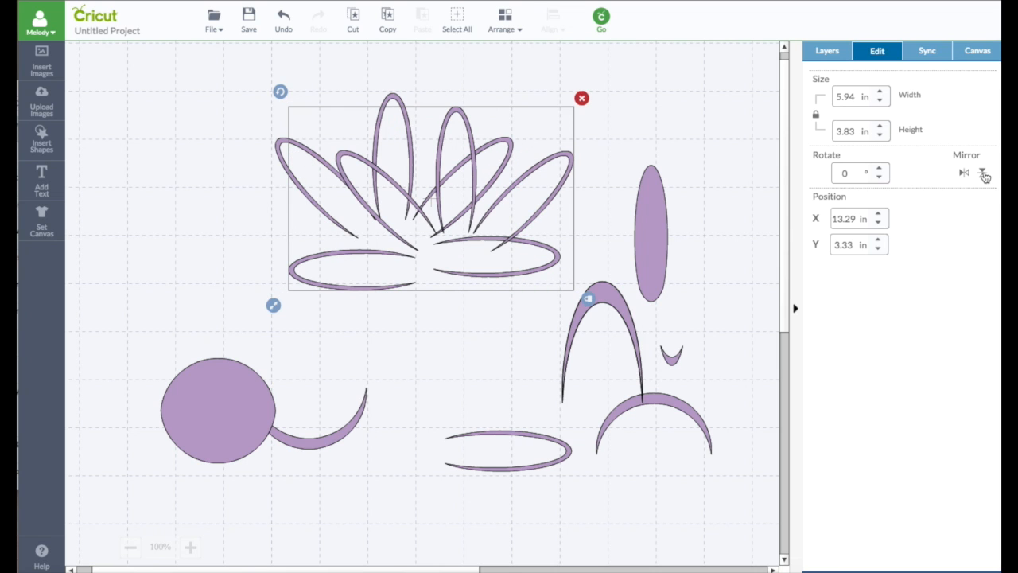
pyautogui.click(983, 174)
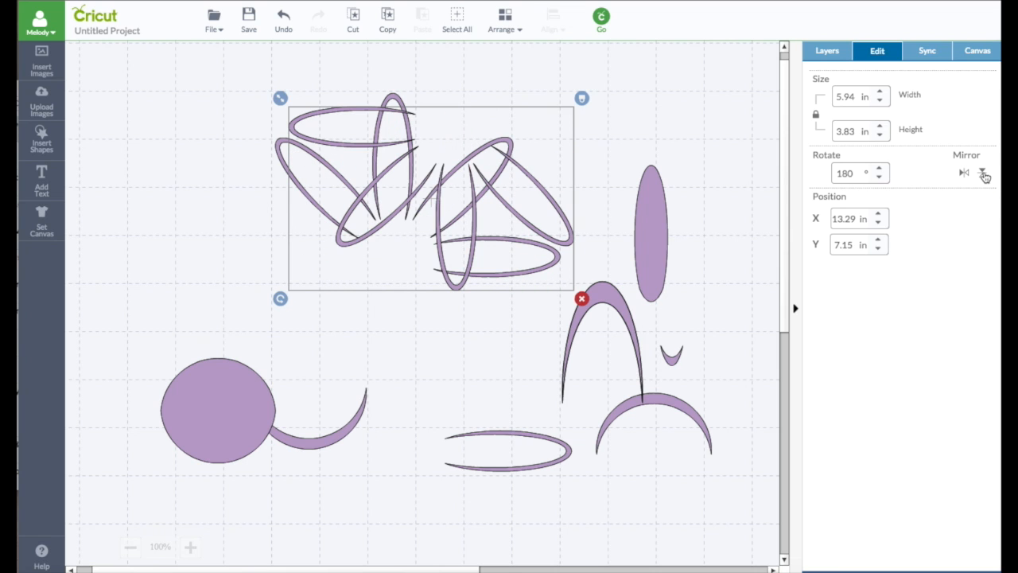
pyautogui.moveTo(535, 207); pyautogui.dragTo(476, 335)
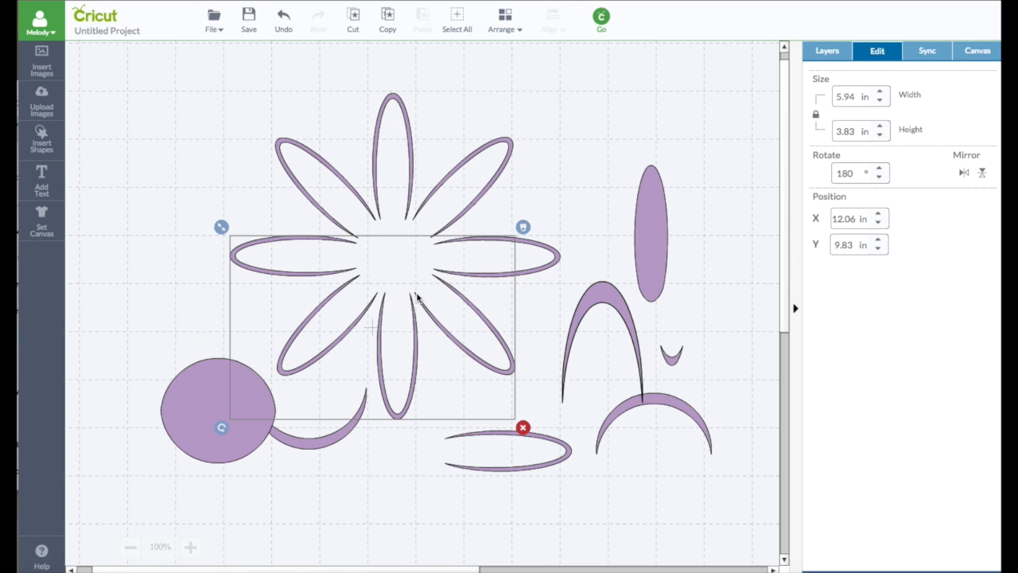
pyautogui.click(561, 135)
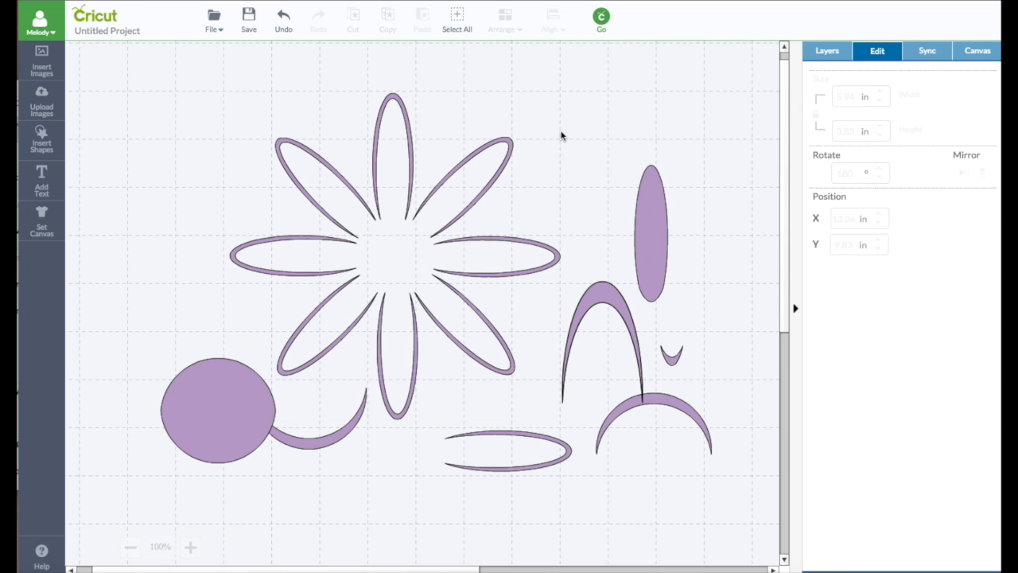
# Move the crescent and the solid circle clear of the flower, and weld both petal fans into one image.
pyautogui.moveTo(305, 452); pyautogui.dragTo(239, 538)
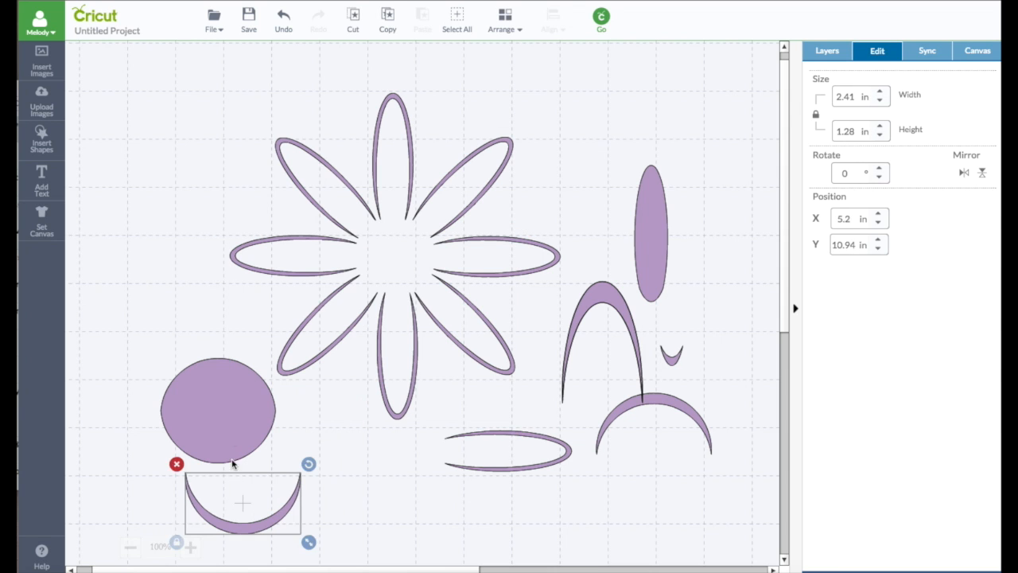
pyautogui.moveTo(238, 429); pyautogui.dragTo(172, 472)
pyautogui.moveTo(199, 56); pyautogui.dragTo(574, 439)
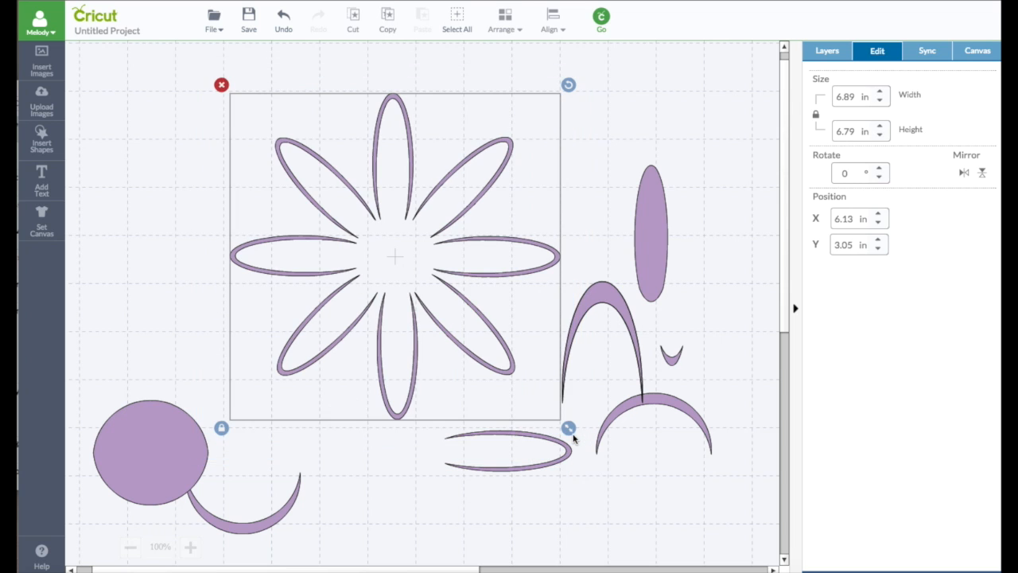
pyautogui.click(825, 54)
pyautogui.click(853, 77)
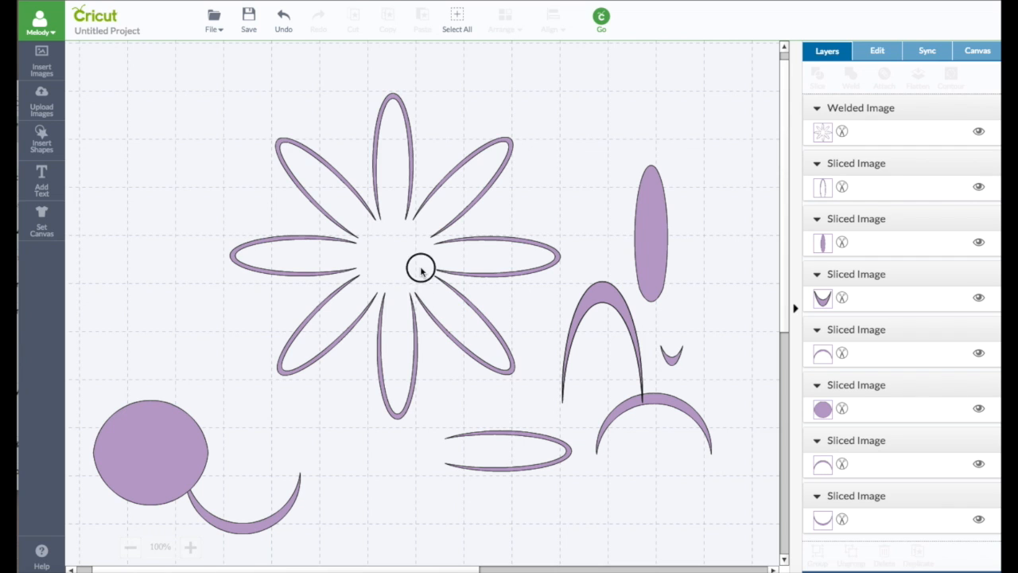
# Duplicate the welded eight-petal flower and shrink the copy to about a third of the size, centred inside the large one.
pyautogui.moveTo(421, 265); pyautogui.dragTo(389, 233)
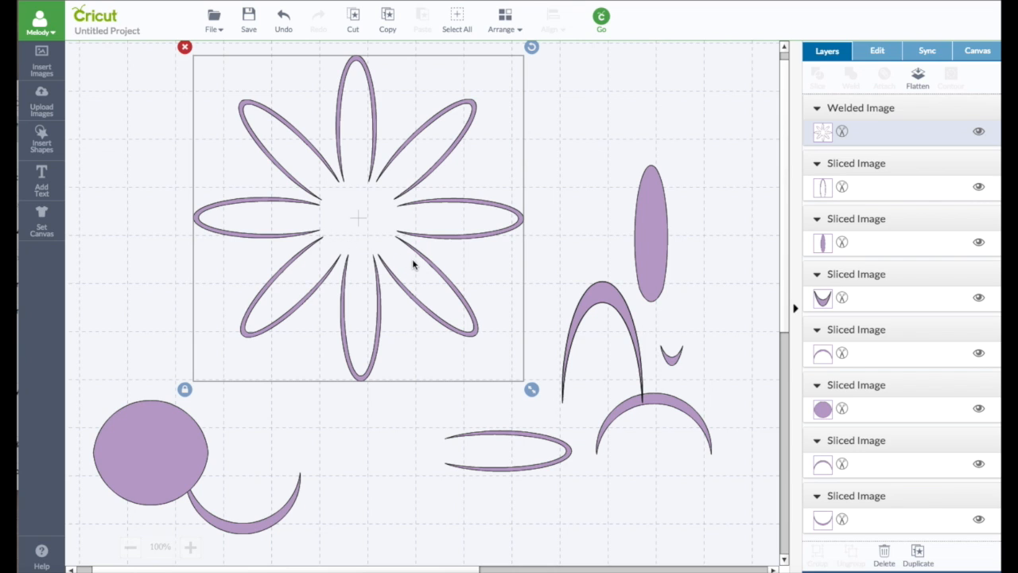
pyautogui.click(919, 557)
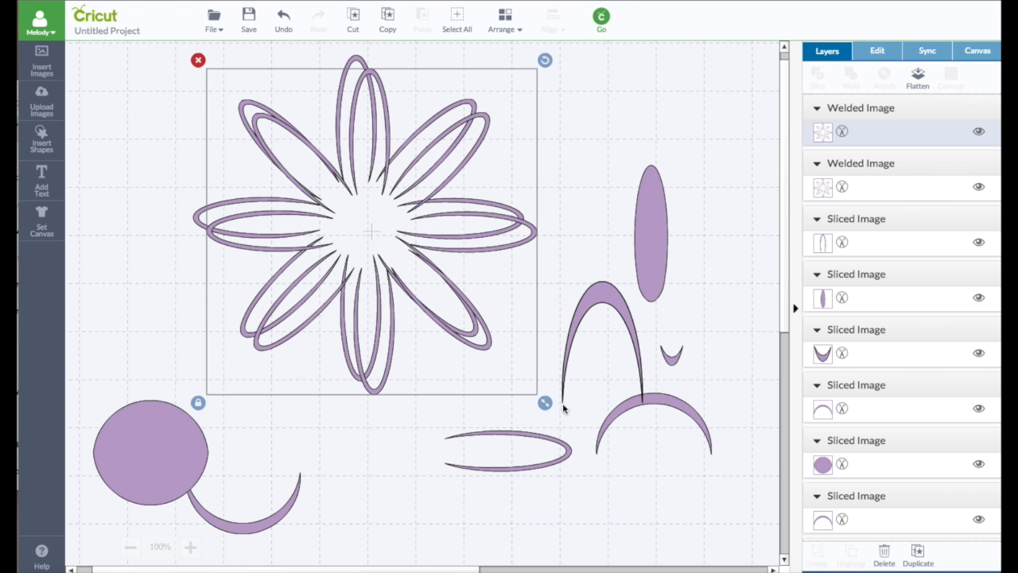
pyautogui.moveTo(546, 403); pyautogui.dragTo(421, 265)
pyautogui.moveTo(355, 225); pyautogui.dragTo(404, 287)
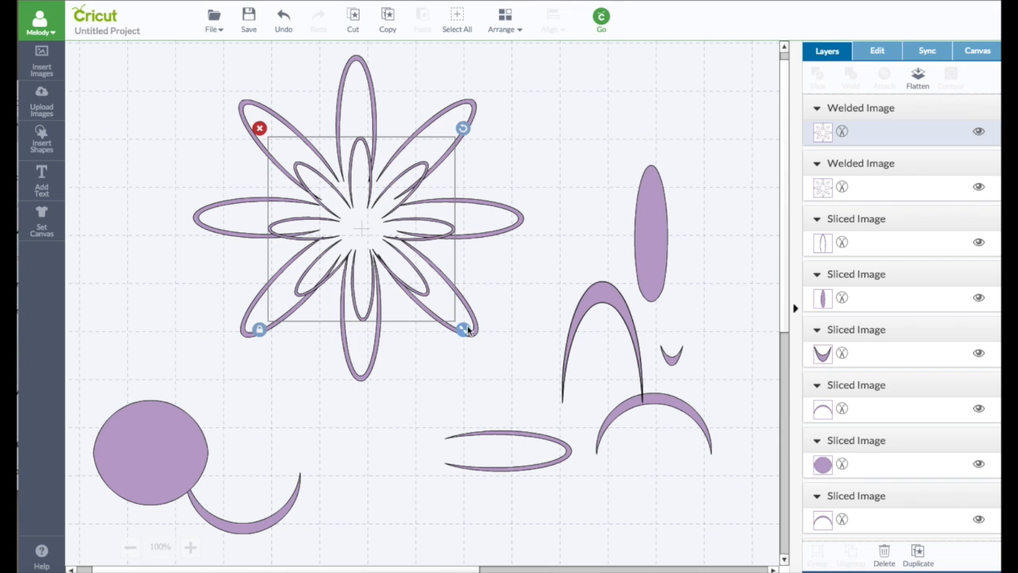
pyautogui.moveTo(468, 331); pyautogui.dragTo(396, 263)
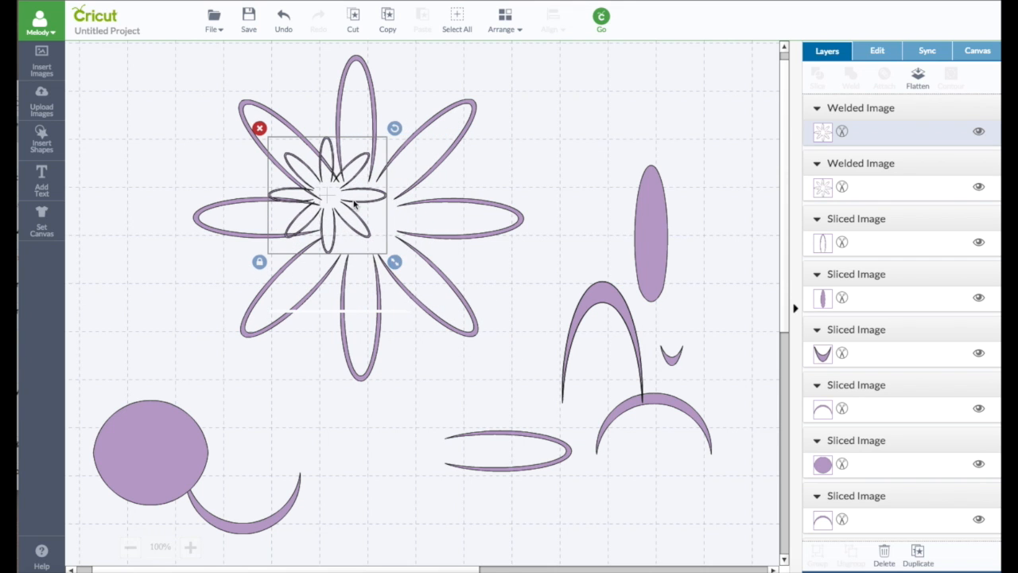
pyautogui.moveTo(355, 204); pyautogui.dragTo(377, 227)
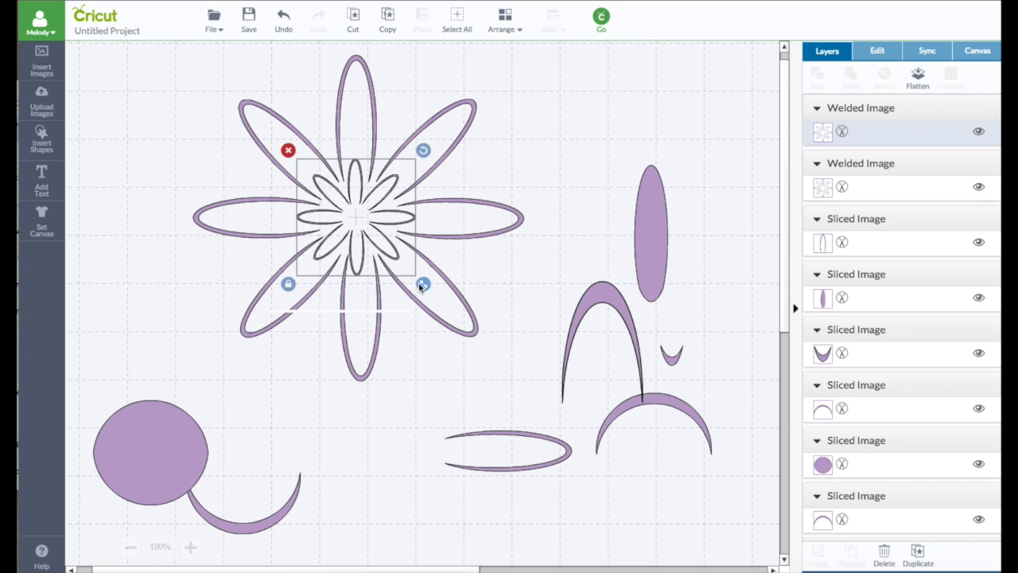
# Rotate the small inner flower slightly and nudge it to line up with the centre of the large flower.
pyautogui.moveTo(421, 151); pyautogui.dragTo(421, 153)
pyautogui.moveTo(399, 216); pyautogui.dragTo(402, 219)
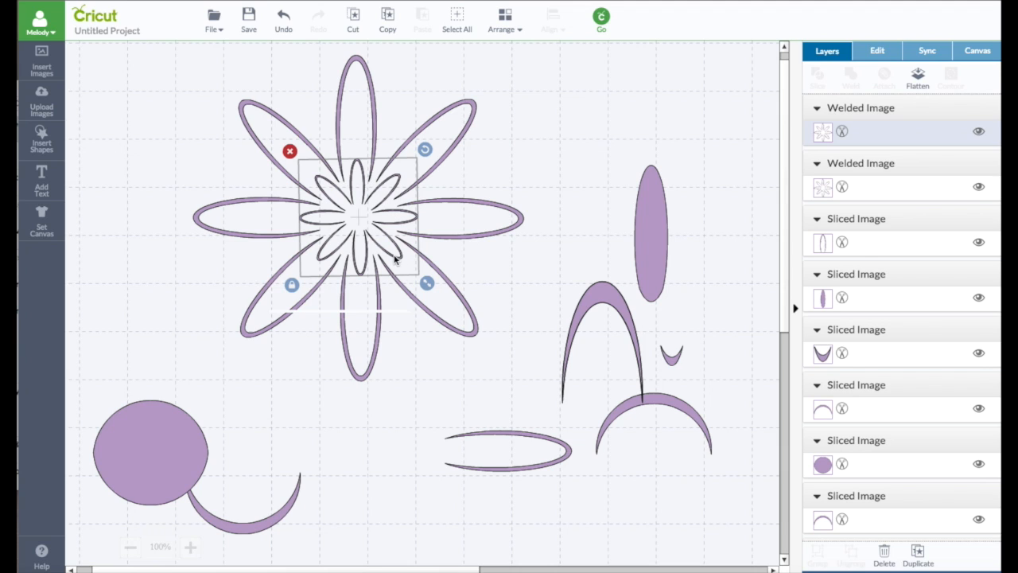
pyautogui.click(480, 257)
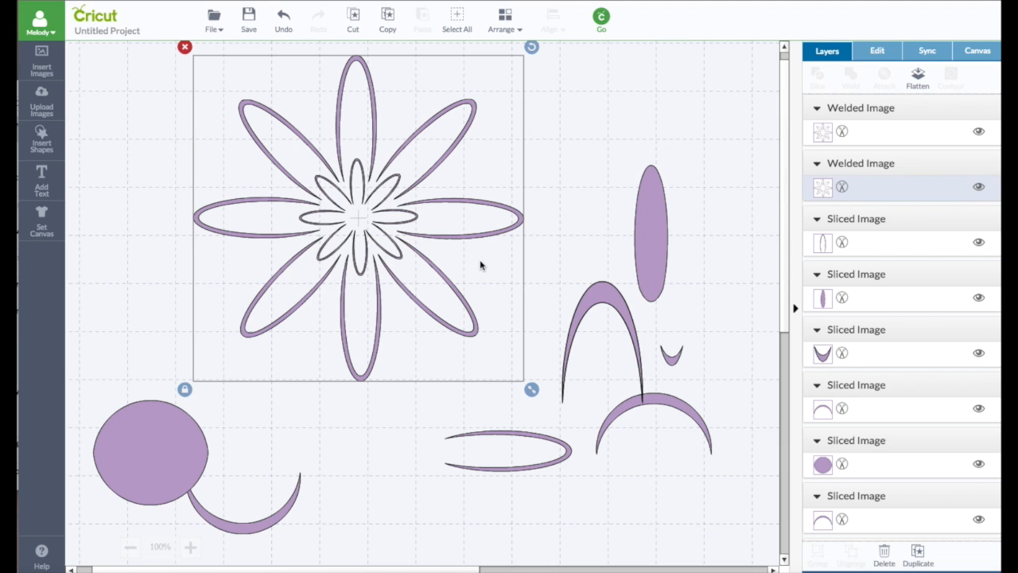
pyautogui.click(552, 254)
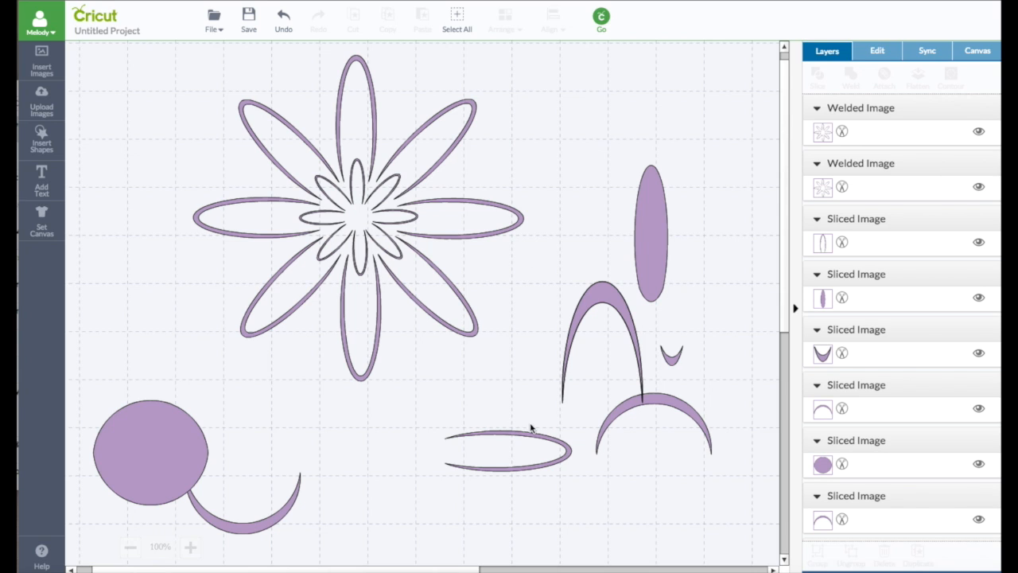
# Turn the spare horizontal petal nearly upright above the solid ellipse, and duplicate it with the copy placed right of the ellipse.
pyautogui.moveTo(531, 428); pyautogui.dragTo(522, 398)
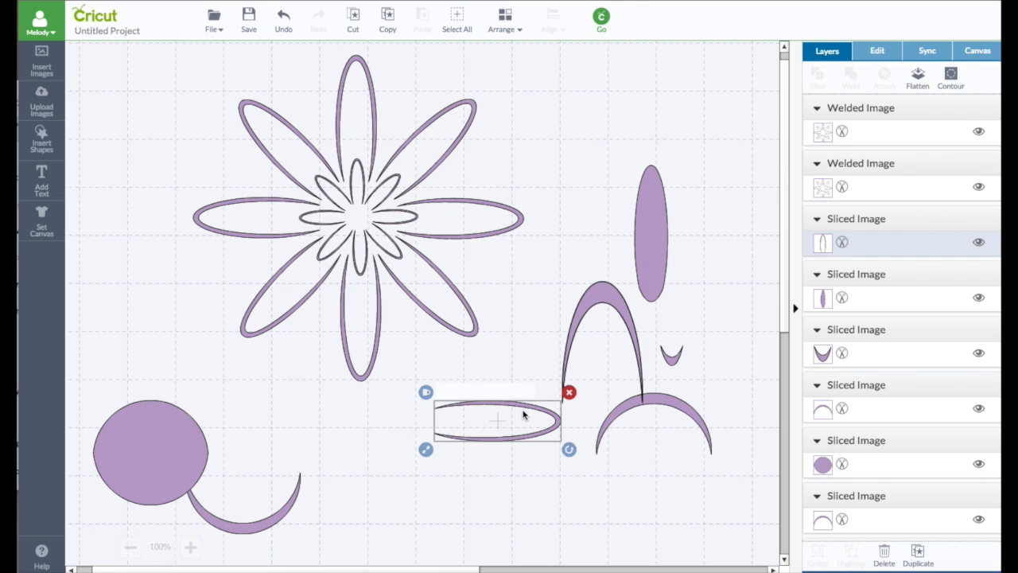
pyautogui.moveTo(524, 415); pyautogui.dragTo(613, 116)
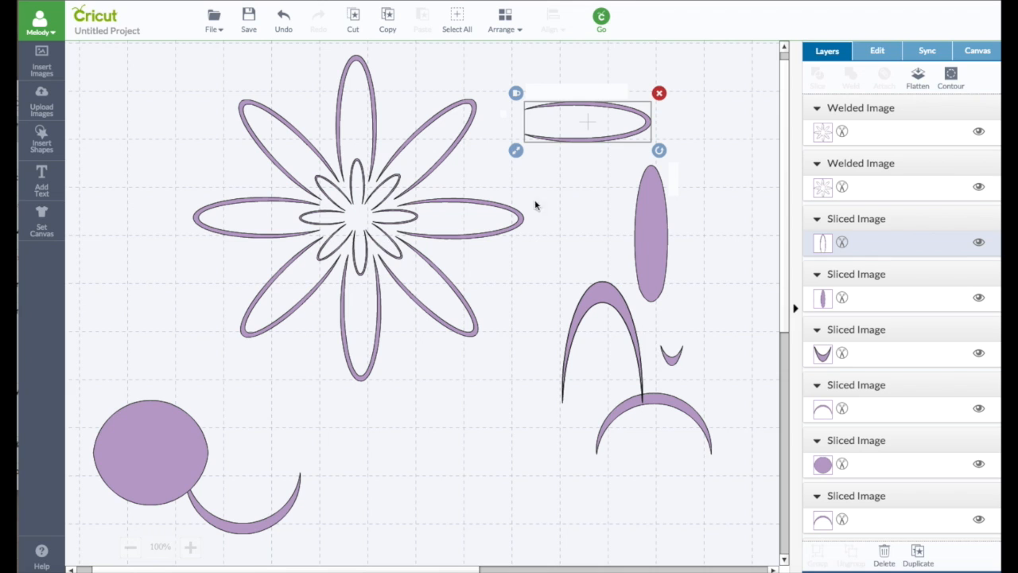
pyautogui.moveTo(659, 151); pyautogui.dragTo(622, 56)
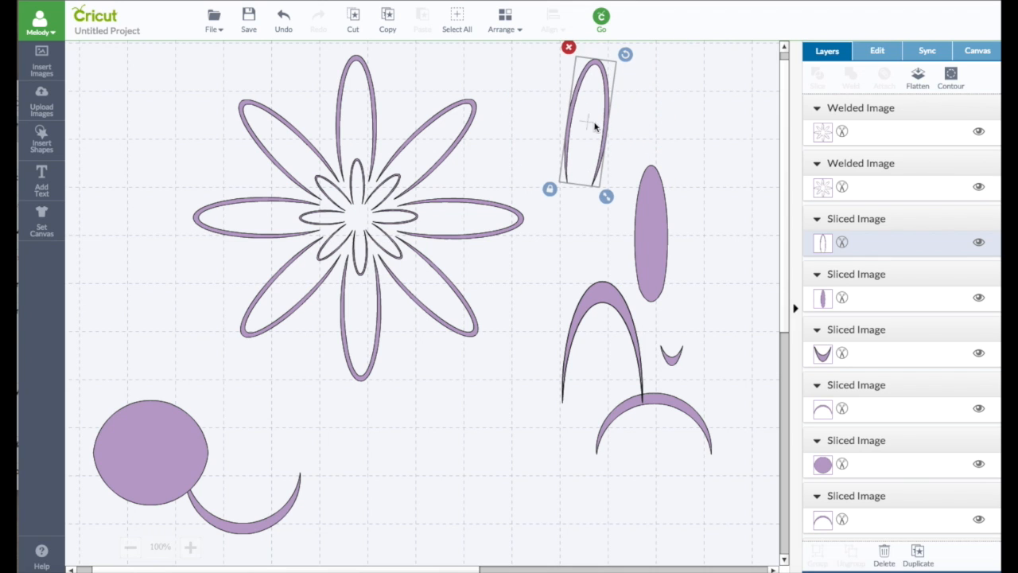
pyautogui.click(921, 556)
pyautogui.moveTo(622, 168); pyautogui.dragTo(726, 226)
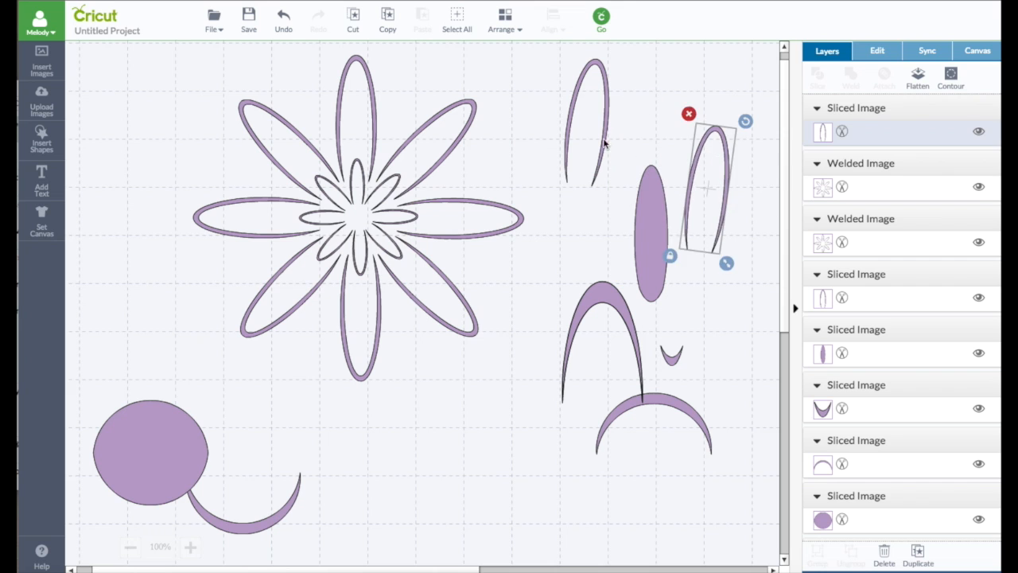
# Slice the tilted petal in the free area below the flower, using the solid circle laid over its open lower half.
pyautogui.moveTo(602, 141); pyautogui.dragTo(412, 458)
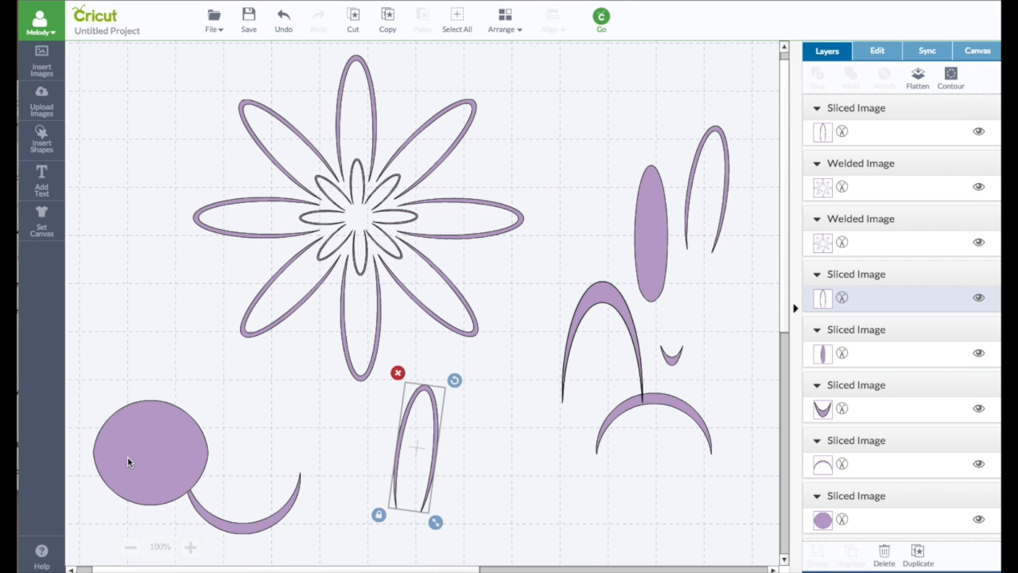
pyautogui.moveTo(129, 463); pyautogui.dragTo(384, 521)
pyautogui.click(377, 436)
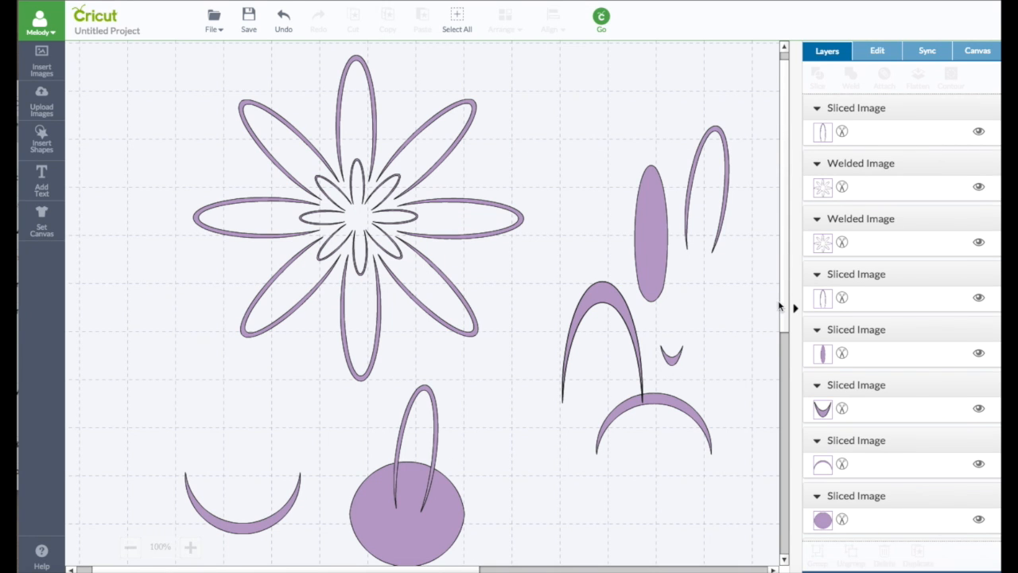
pyautogui.scroll(-5, 783, 310)
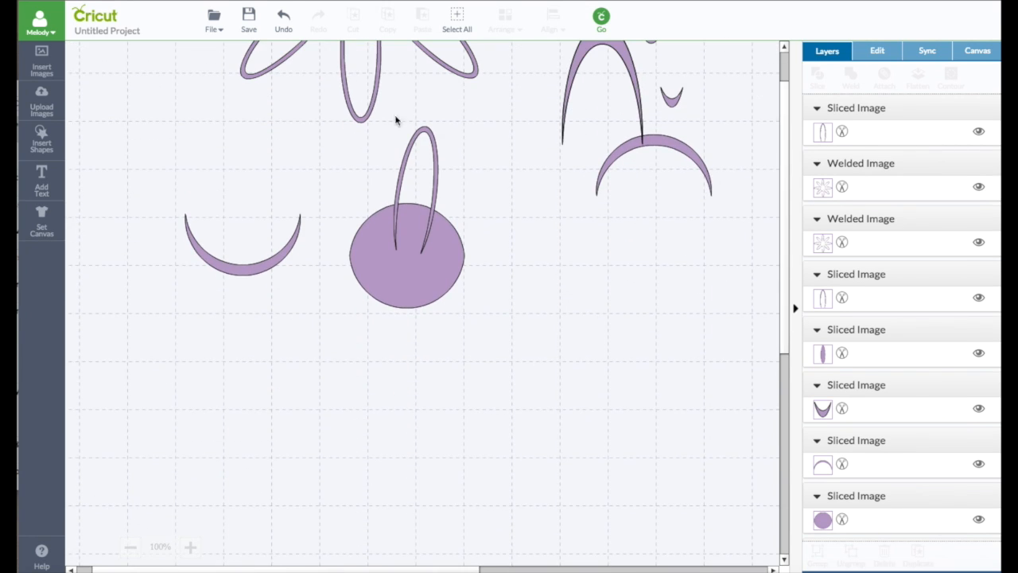
pyautogui.moveTo(546, 103); pyautogui.dragTo(325, 366)
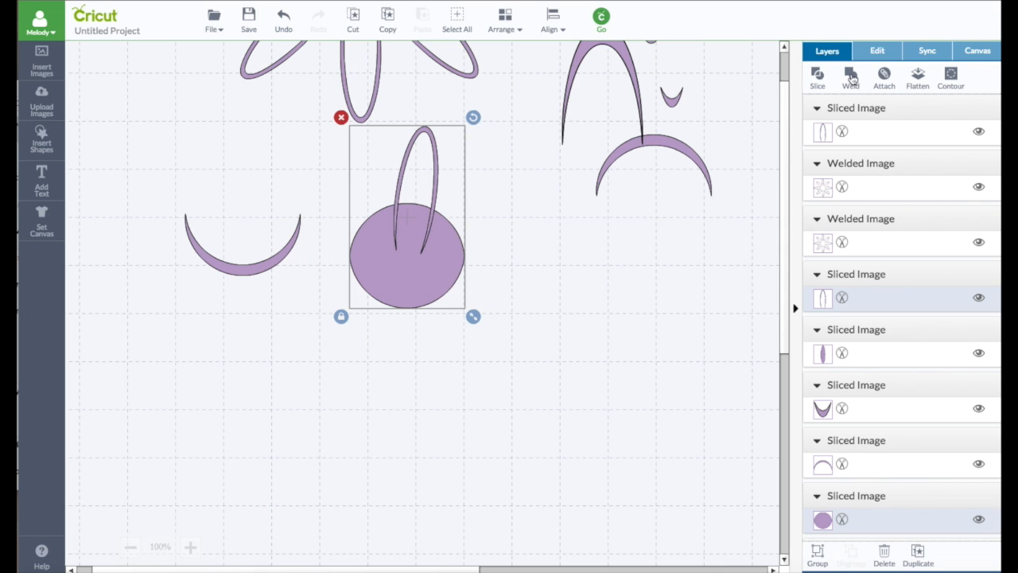
pyautogui.click(817, 77)
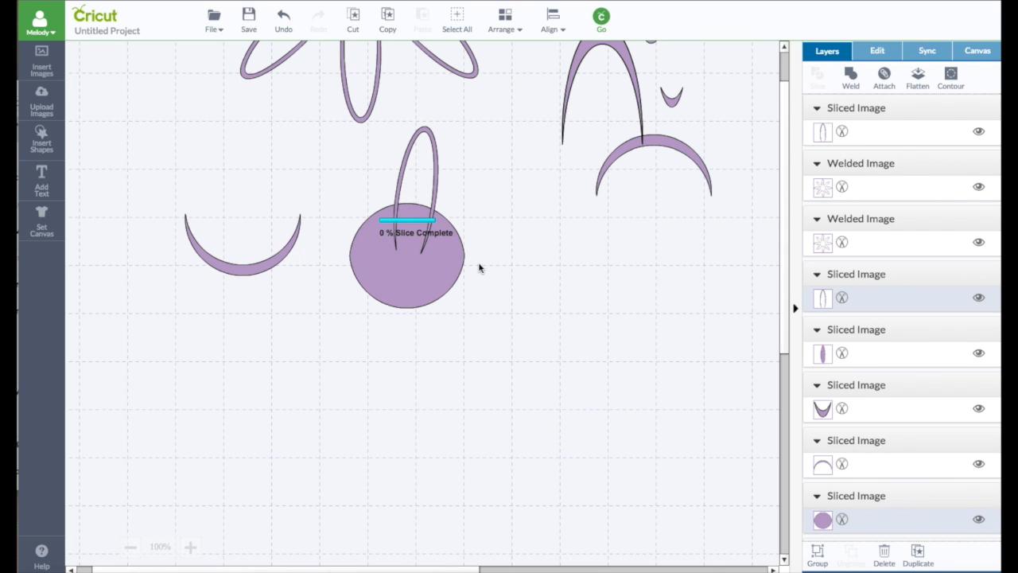
# Move the sliced circle and the two cut-off petal ends away from the shortened petal.
pyautogui.moveTo(406, 253); pyautogui.dragTo(299, 251)
pyautogui.click(431, 222)
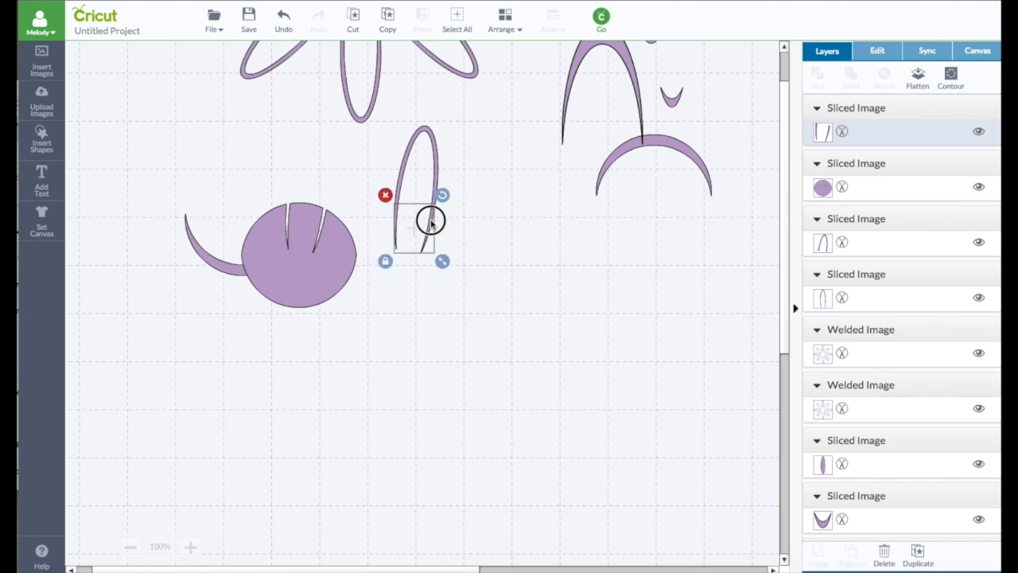
pyautogui.moveTo(430, 222); pyautogui.dragTo(430, 248)
# Duplicate the shortened petal three times.
pyautogui.click(432, 175)
pyautogui.scroll(1, 493, 187)
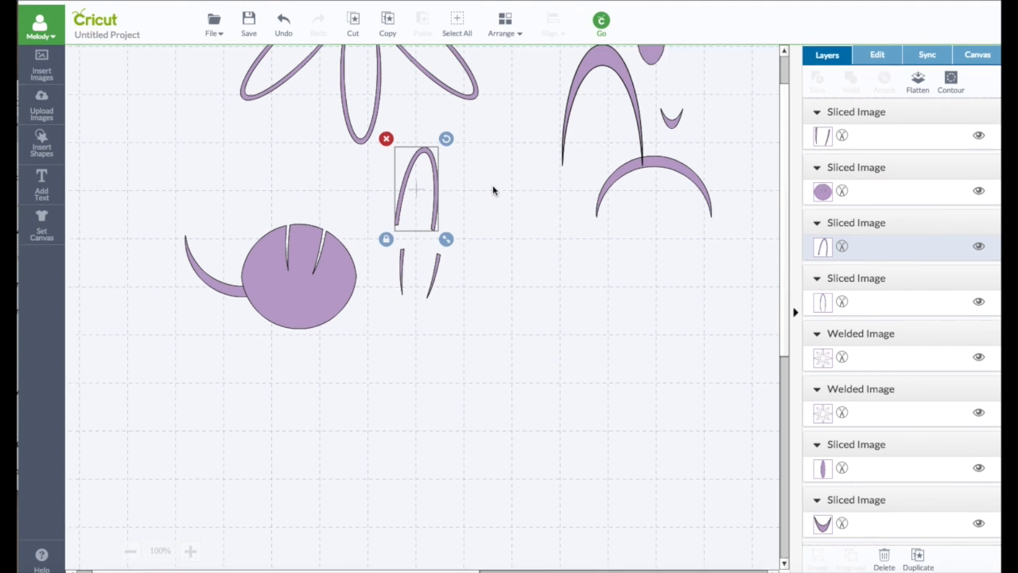
pyautogui.scroll(2, 492, 184)
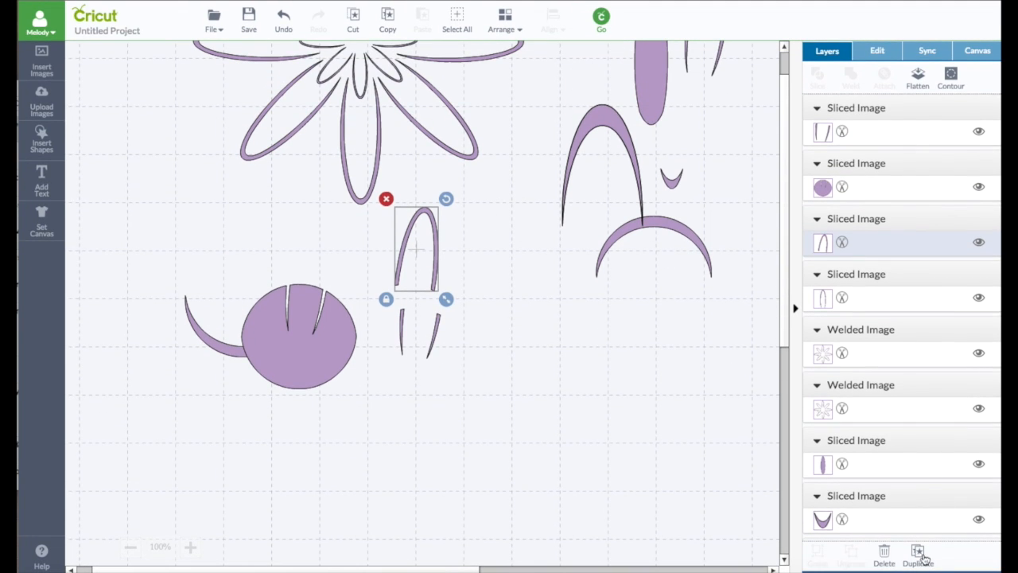
pyautogui.click(918, 554)
pyautogui.click(918, 555)
pyautogui.click(918, 554)
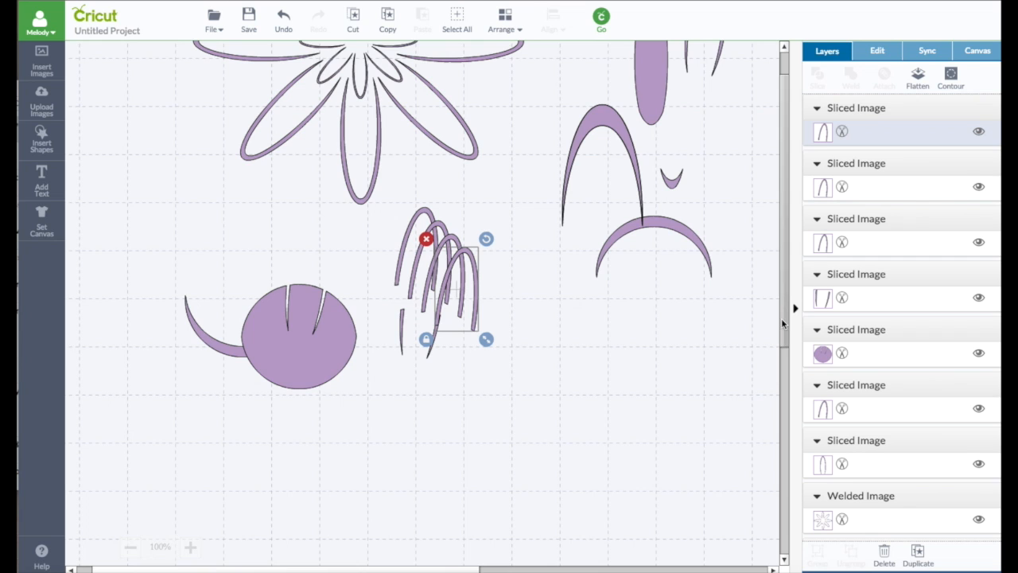
# Place two shortened petals, rotated outward, in the gaps on either side of the flower's upper-right petal.
pyautogui.moveTo(782, 320); pyautogui.dragTo(779, 278)
pyautogui.moveTo(448, 536); pyautogui.dragTo(538, 253)
pyautogui.moveTo(497, 248); pyautogui.dragTo(522, 245)
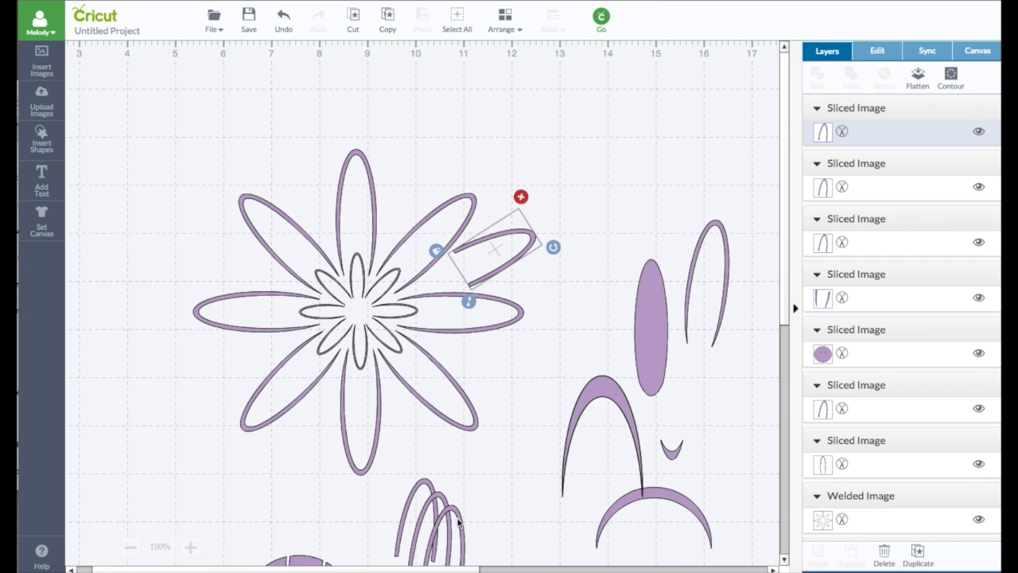
pyautogui.moveTo(459, 521); pyautogui.dragTo(446, 119)
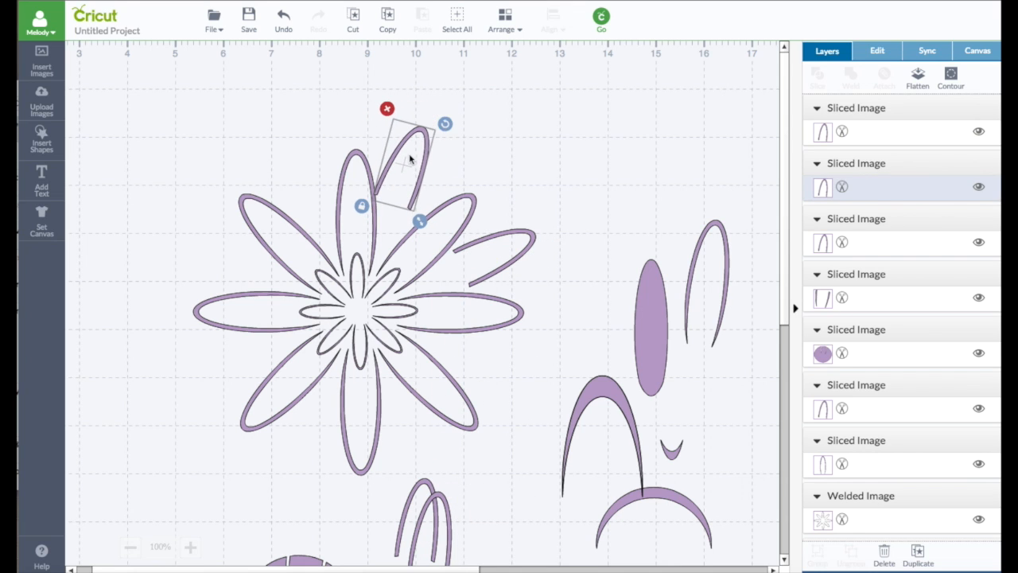
pyautogui.moveTo(412, 162)
pyautogui.mouseDown()
pyautogui.moveTo(421, 154)
pyautogui.moveTo(417, 165)
pyautogui.mouseUp()
# Place the remaining two shortened petals, rotated outward, in the gaps on either side of the flower's upper-left petal.
pyautogui.moveTo(442, 525); pyautogui.dragTo(281, 100)
pyautogui.moveTo(290, 163); pyautogui.dragTo(295, 176)
pyautogui.moveTo(427, 510); pyautogui.dragTo(218, 223)
pyautogui.moveTo(222, 178); pyautogui.dragTo(198, 246)
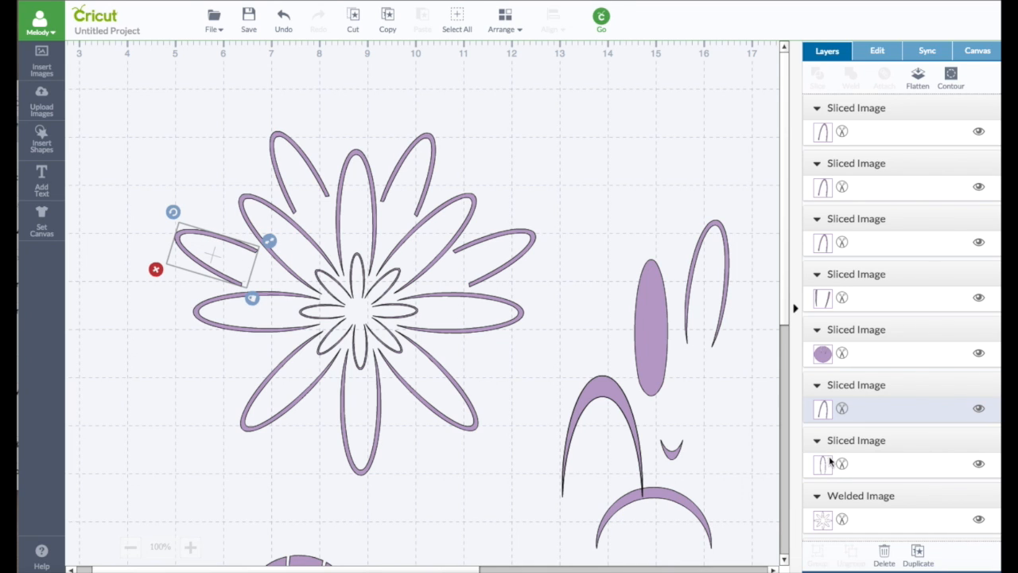
# Duplicate the shortened petal and place two copies, rotated outward, in the gaps on either side of the flower's lower-left petal.
pyautogui.click(919, 553)
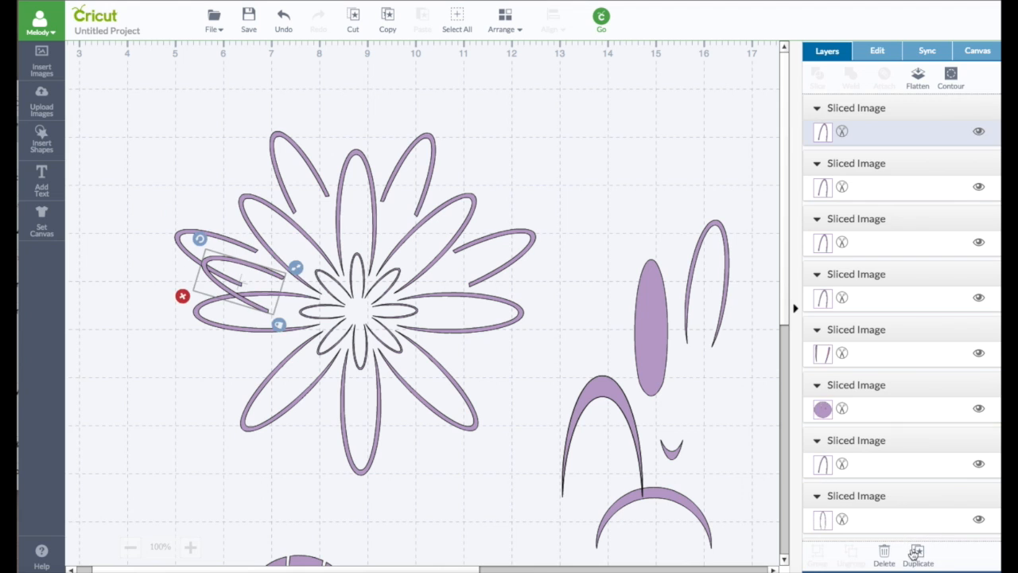
pyautogui.moveTo(250, 302); pyautogui.dragTo(212, 380)
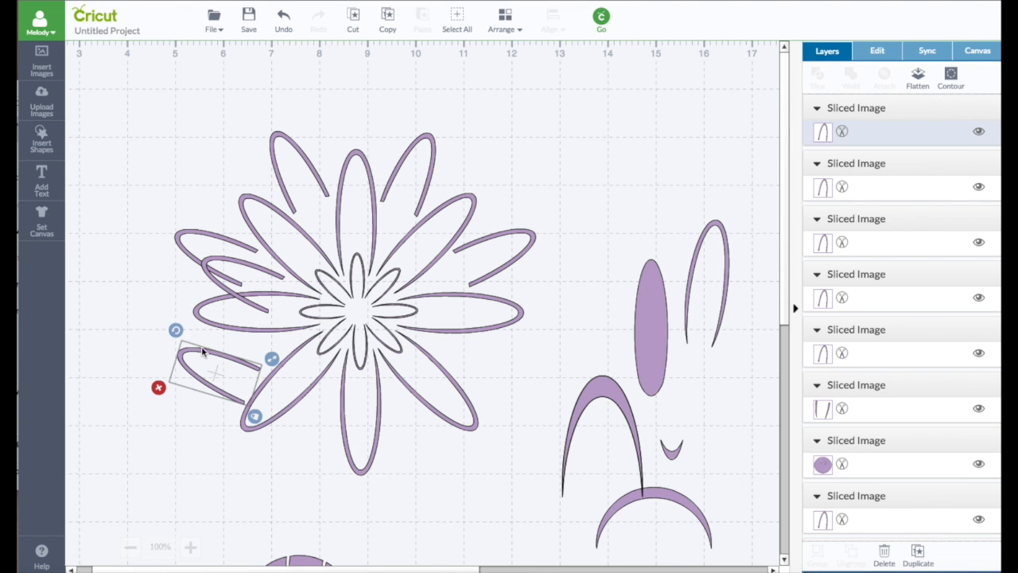
pyautogui.moveTo(176, 332); pyautogui.dragTo(154, 371)
pyautogui.moveTo(221, 280); pyautogui.dragTo(288, 486)
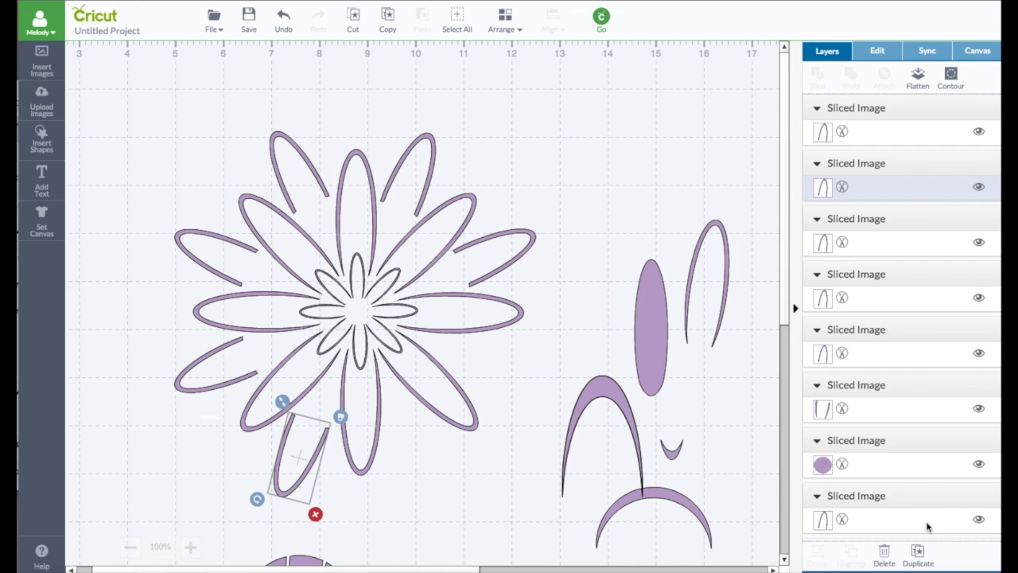
# Duplicate the shortened petal and rotate the copy into the gap between the flower's bottom and lower-right petals.
pyautogui.click(922, 554)
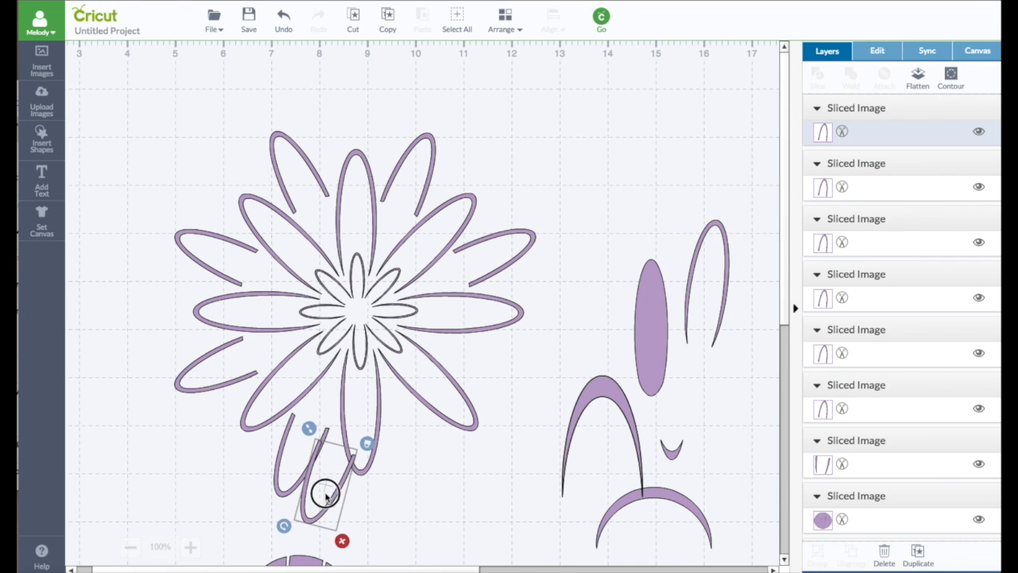
pyautogui.moveTo(326, 487); pyautogui.dragTo(402, 475)
pyautogui.moveTo(357, 513); pyautogui.dragTo(407, 521)
pyautogui.moveTo(401, 484); pyautogui.dragTo(426, 459)
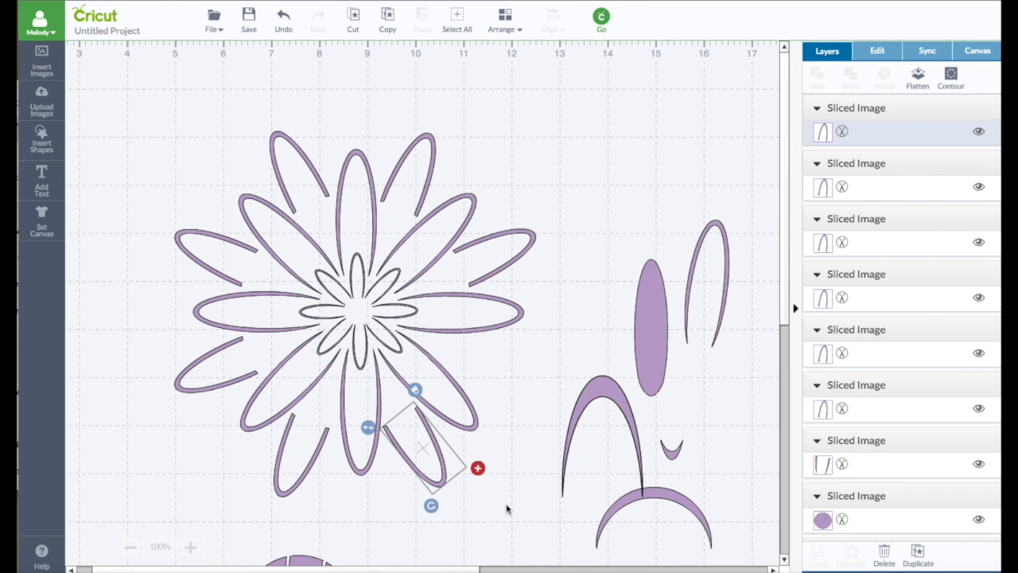
# Duplicate the shortened petal again and rotate the copy into the gap between the flower's lower-right and right petals.
pyautogui.click(919, 557)
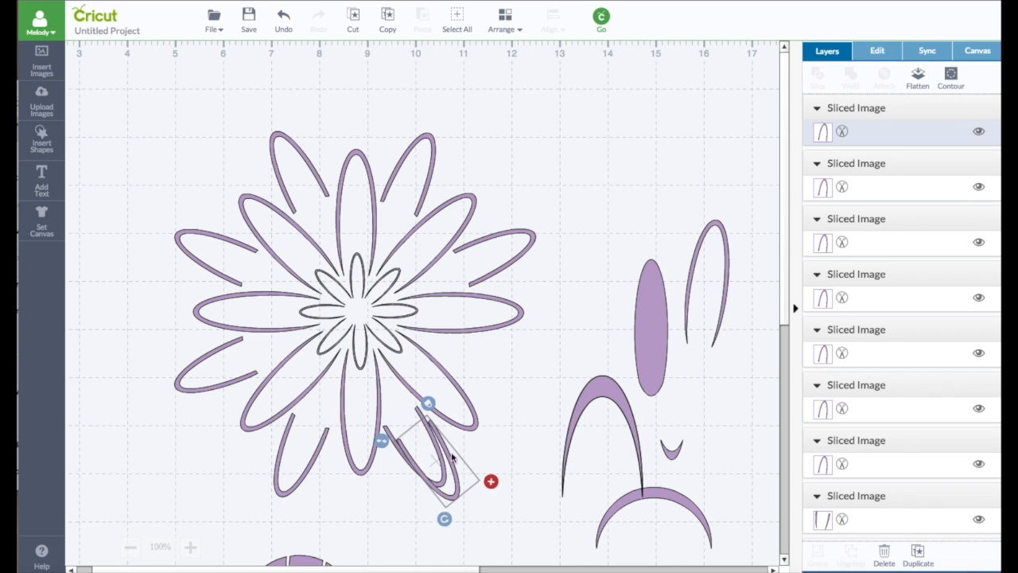
pyautogui.moveTo(448, 457); pyautogui.dragTo(537, 358)
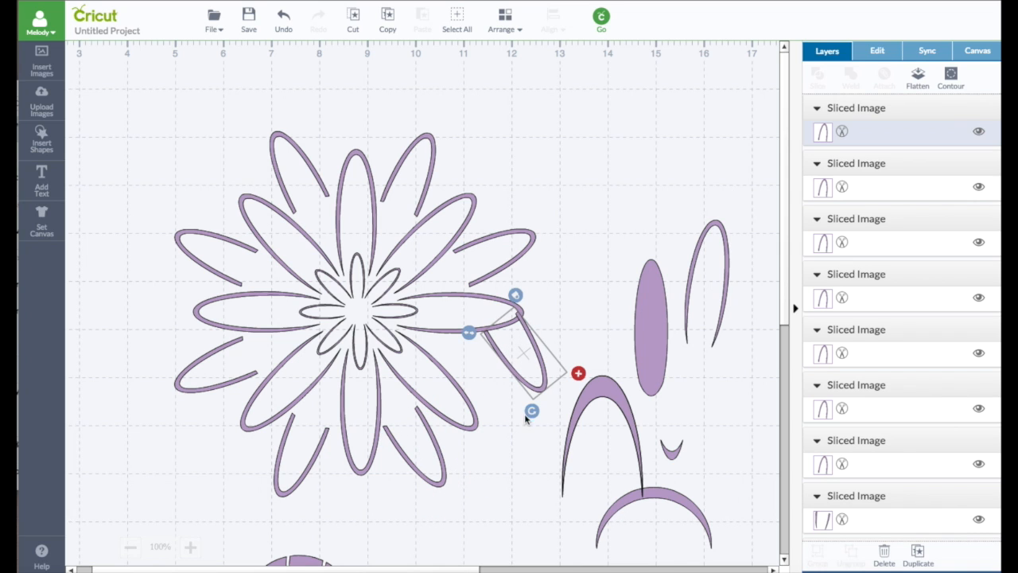
pyautogui.moveTo(529, 412); pyautogui.dragTo(582, 411)
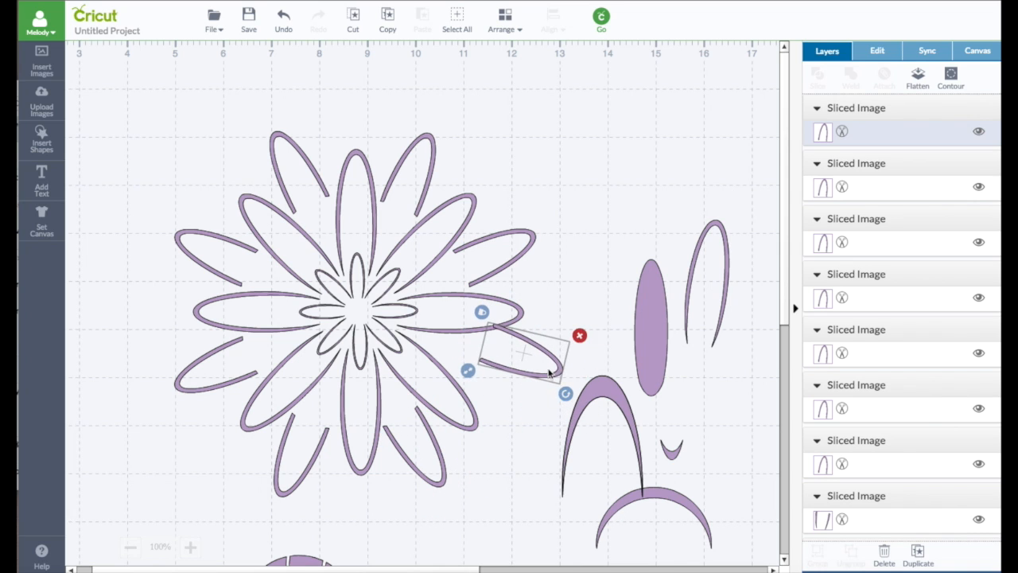
pyautogui.moveTo(549, 373); pyautogui.dragTo(530, 386)
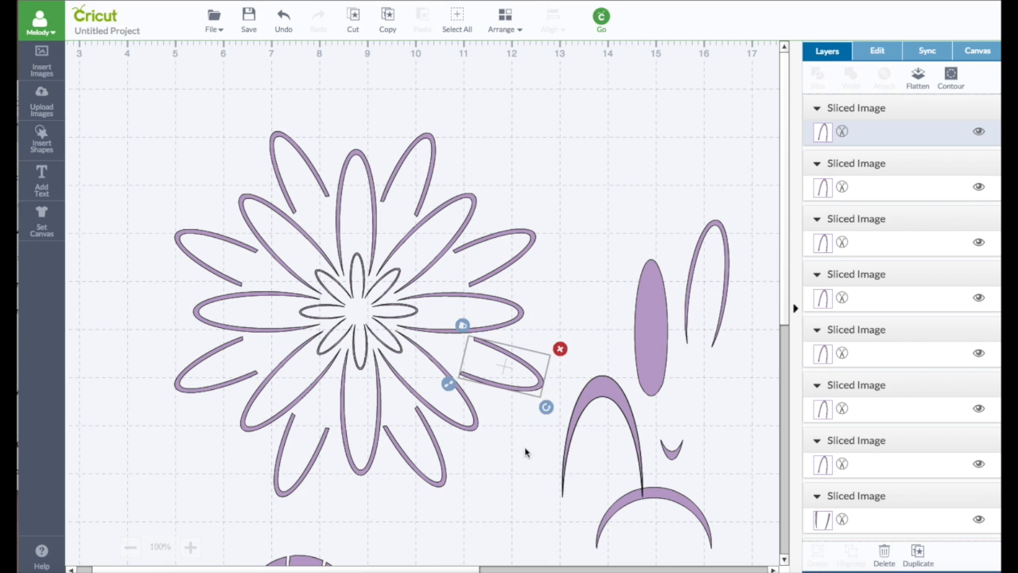
pyautogui.click(519, 454)
pyautogui.click(582, 285)
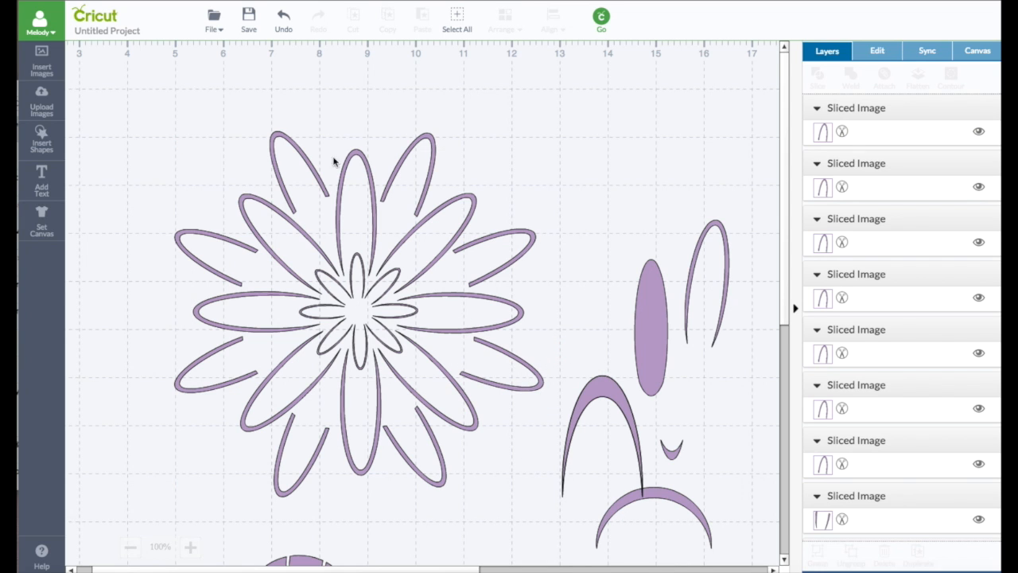
# Duplicate one shortened petal and set the copy aside with the spare shapes, away from the flower.
pyautogui.moveTo(117, 99); pyautogui.dragTo(523, 270)
pyautogui.click(509, 354)
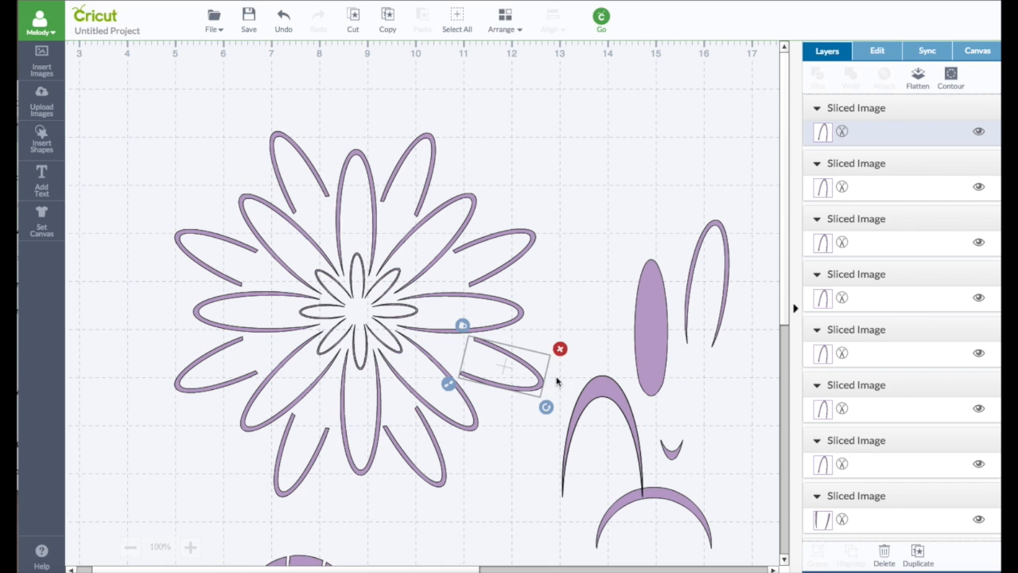
pyautogui.click(917, 552)
pyautogui.moveTo(513, 373); pyautogui.dragTo(720, 424)
# Weld the whole flower with all its shortened outer petals and shift it slightly upward.
pyautogui.moveTo(124, 81); pyautogui.dragTo(564, 515)
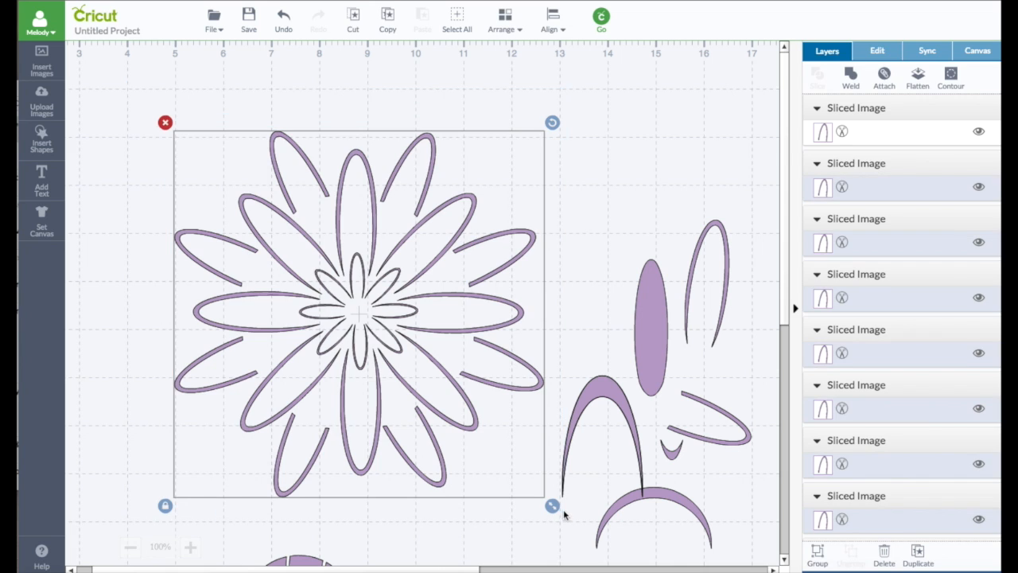
pyautogui.click(851, 77)
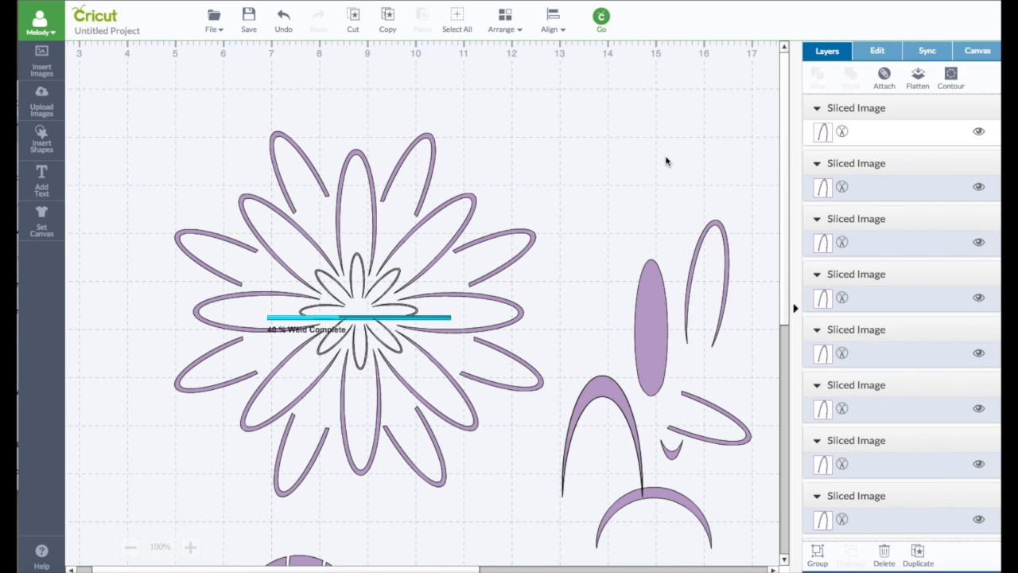
pyautogui.moveTo(498, 250); pyautogui.dragTo(489, 215)
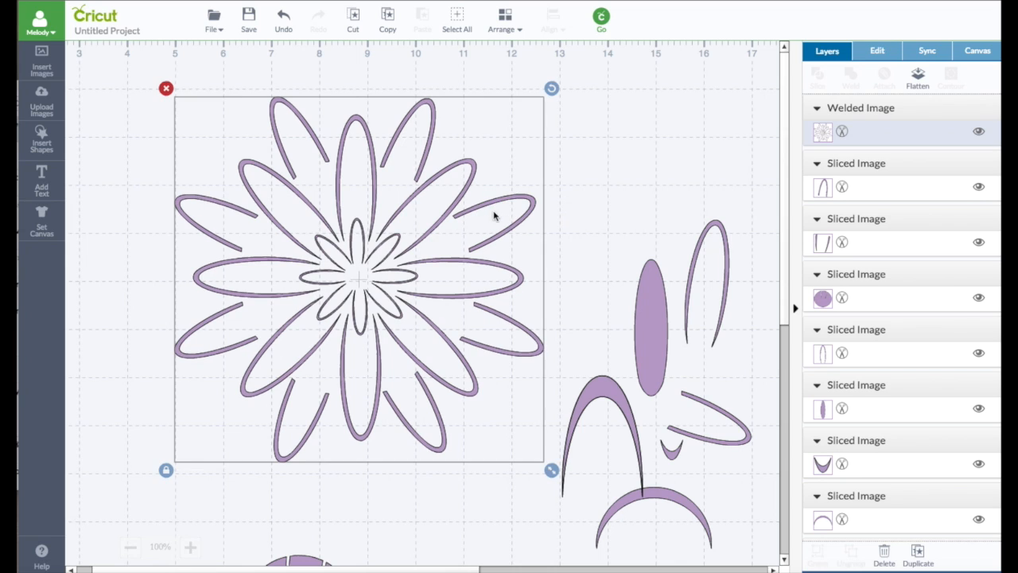
# Insert a square and enlarge it until it covers the entire welded flower.
pyautogui.click(51, 148)
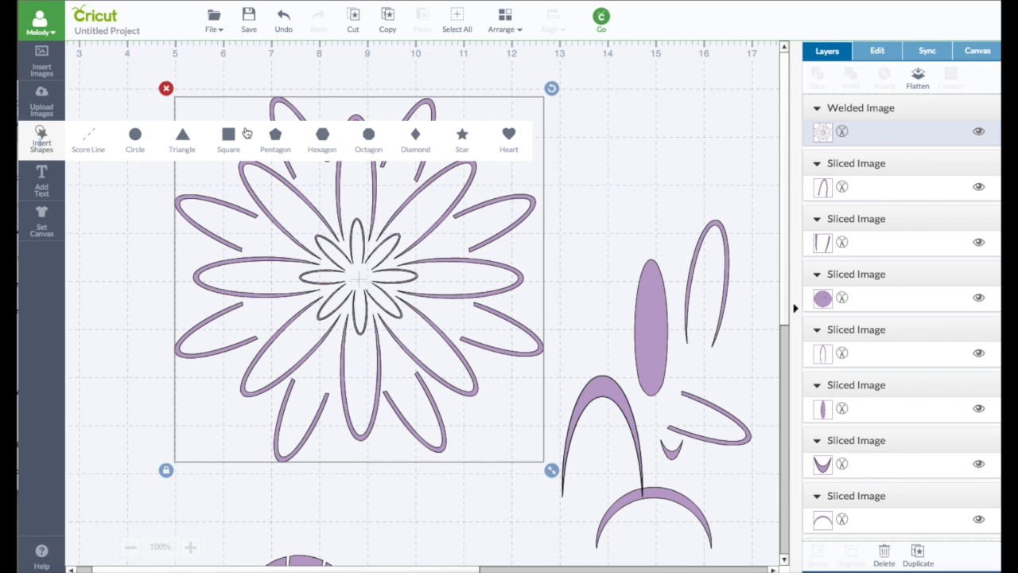
pyautogui.click(229, 137)
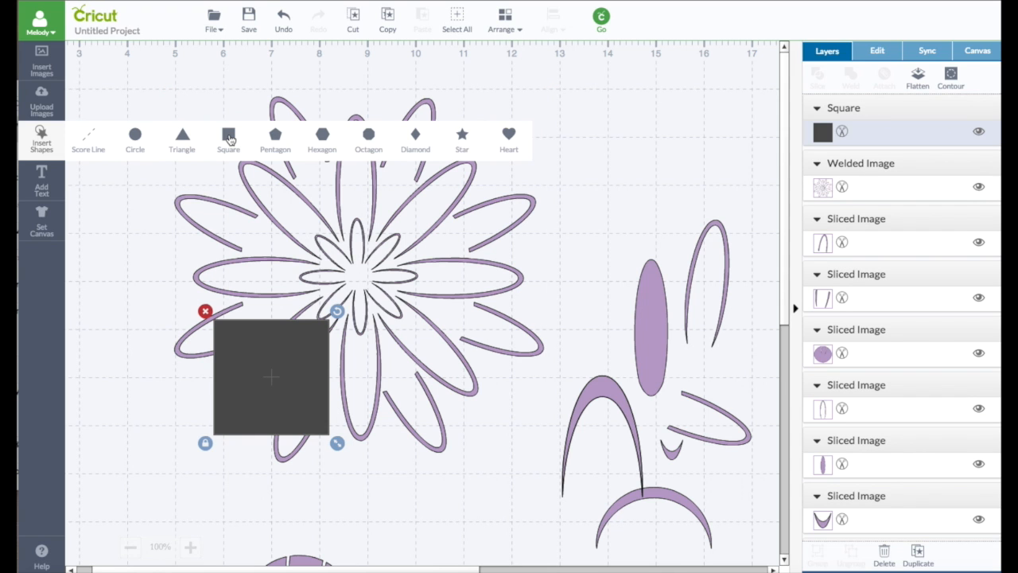
pyautogui.moveTo(310, 368); pyautogui.dragTo(226, 112)
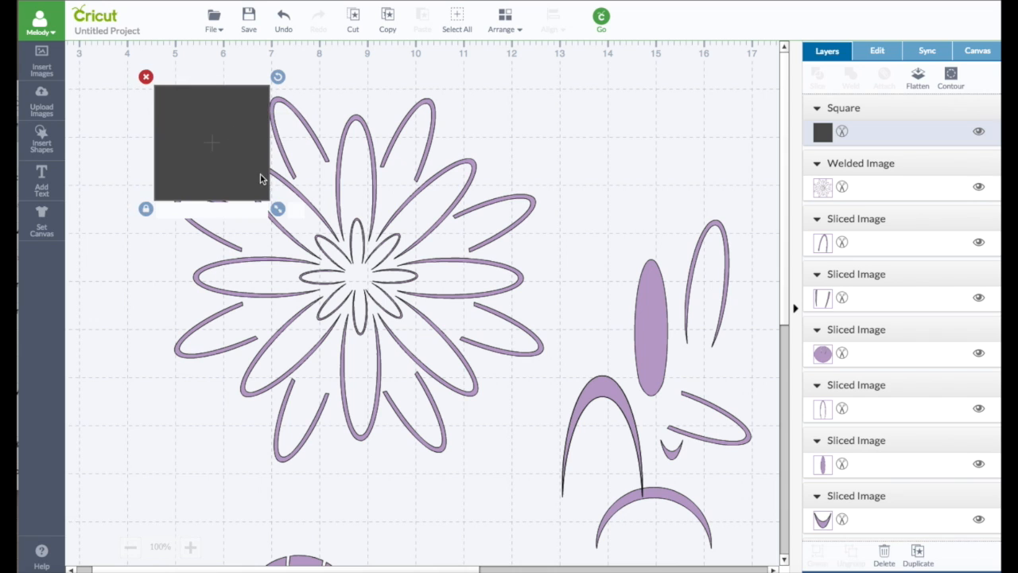
pyautogui.moveTo(277, 209); pyautogui.dragTo(630, 518)
# Send the large square to the back behind the flower and nudge the flower within it.
pyautogui.click(504, 20)
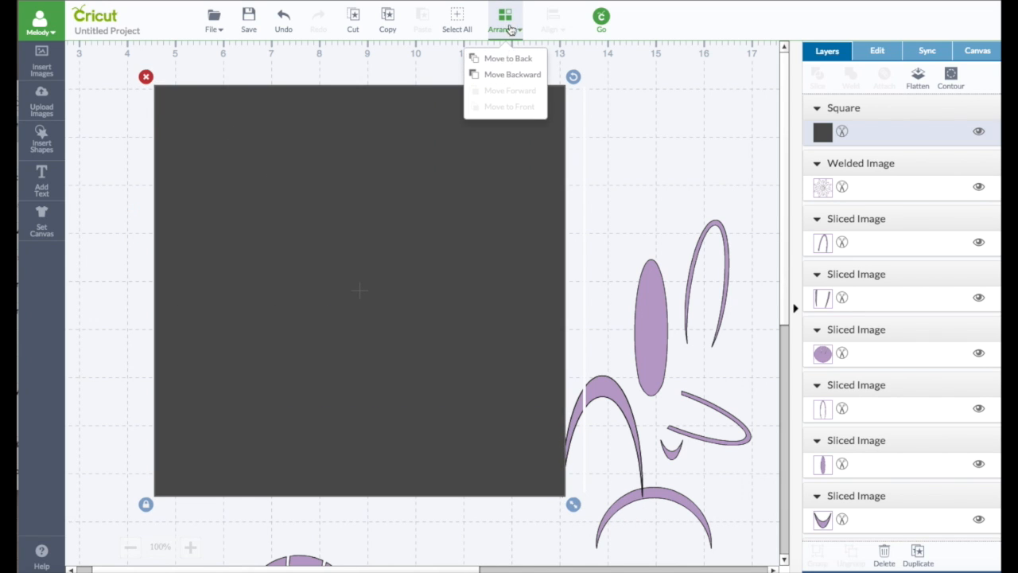
pyautogui.click(504, 61)
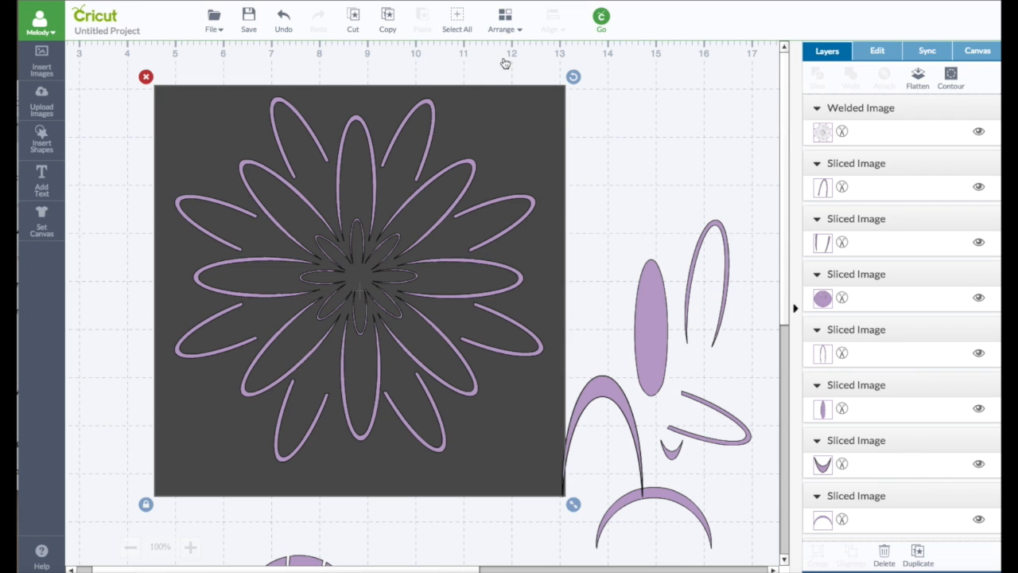
pyautogui.moveTo(521, 109); pyautogui.dragTo(526, 119)
pyautogui.click(369, 55)
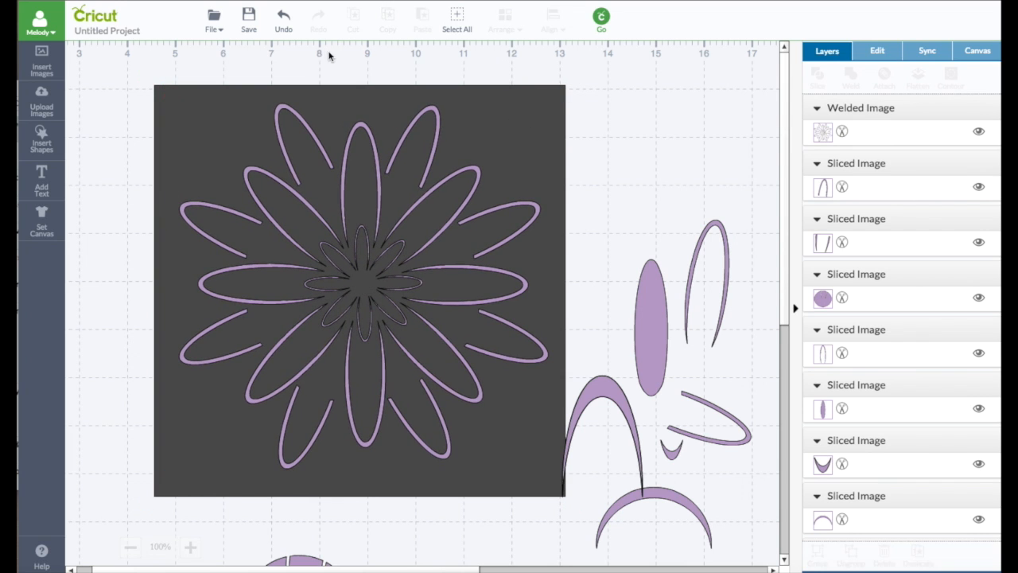
# Center the flower and square on each other and slice the flower out of the square.
pyautogui.moveTo(113, 57); pyautogui.dragTo(605, 527)
pyautogui.click(553, 22)
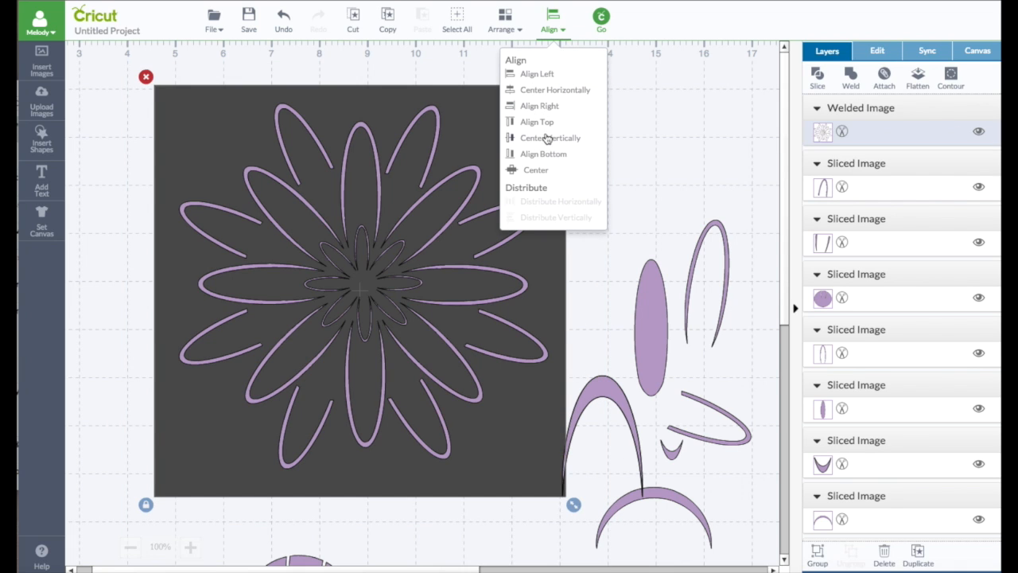
pyautogui.click(541, 172)
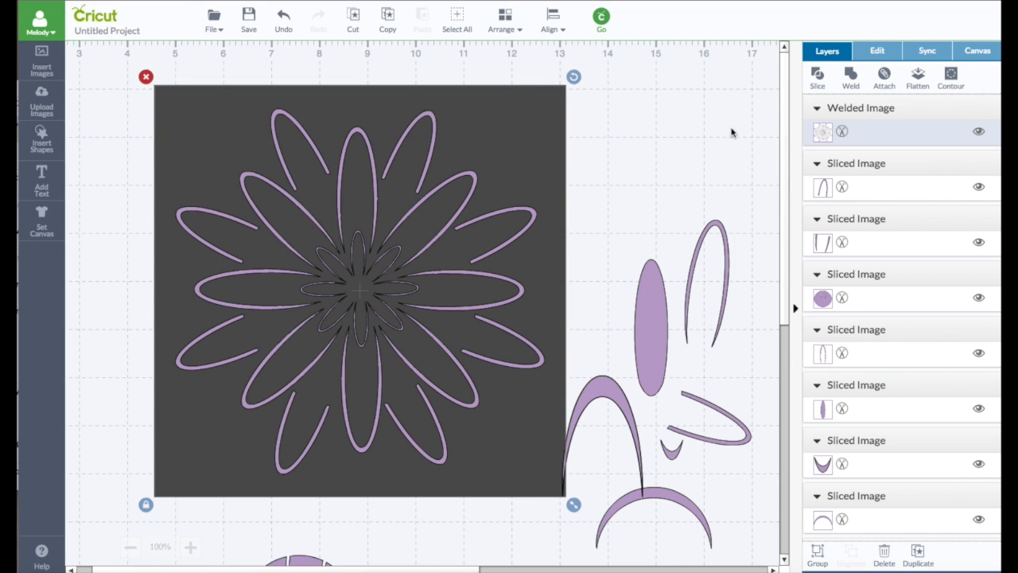
pyautogui.click(818, 80)
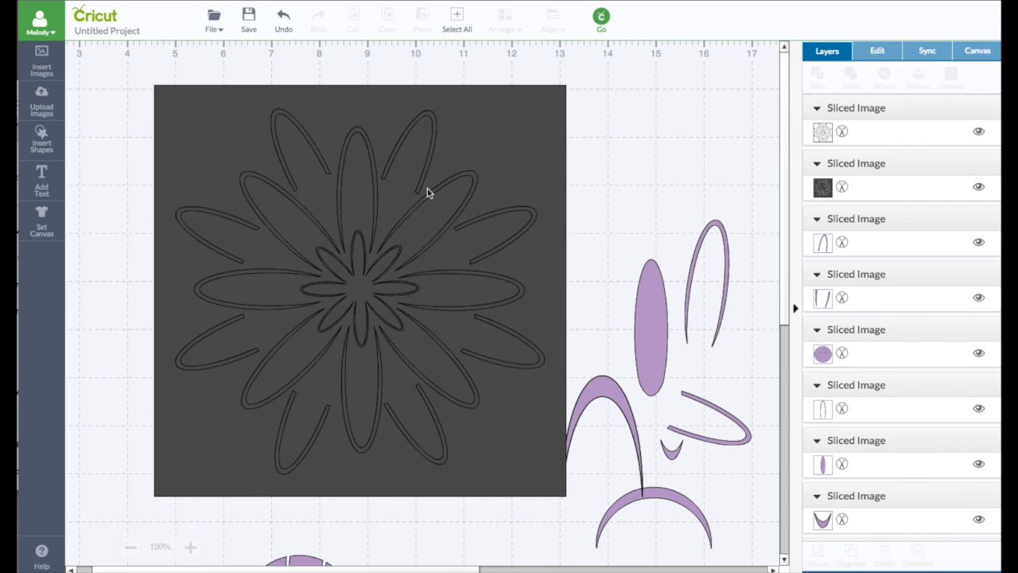
# Separate the sliced flower from the square and move both pieces aside past the spare arches to clear the canvas.
pyautogui.moveTo(427, 191); pyautogui.dragTo(705, 228)
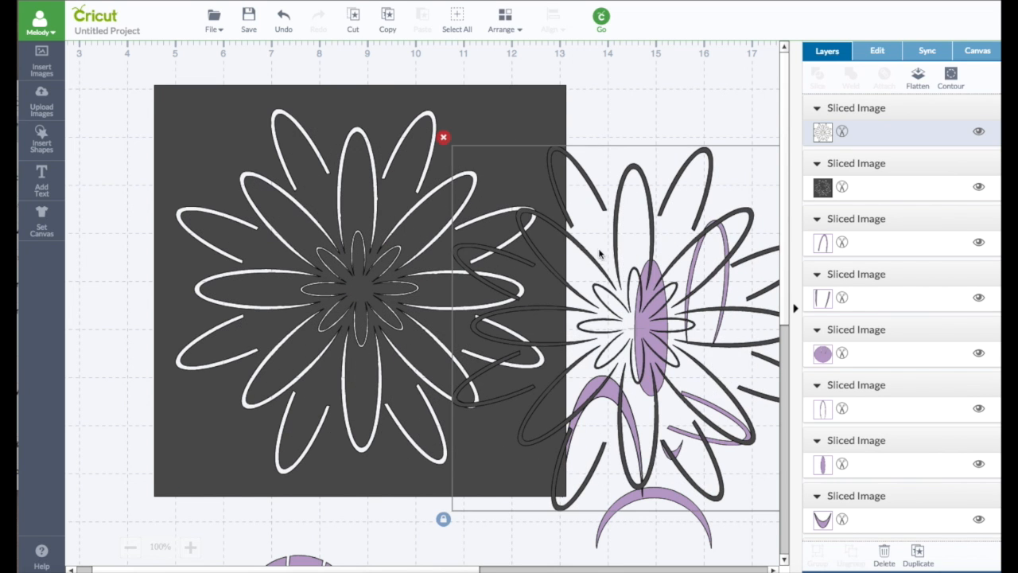
pyautogui.moveTo(596, 246); pyautogui.dragTo(762, 220)
pyautogui.moveTo(529, 240); pyautogui.dragTo(514, 225)
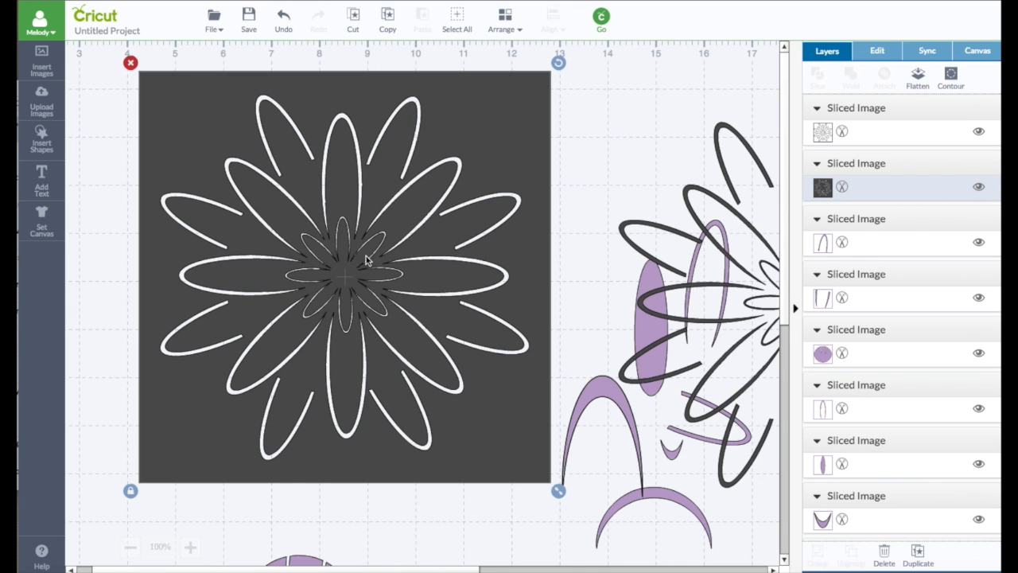
pyautogui.moveTo(268, 154); pyautogui.dragTo(874, 359)
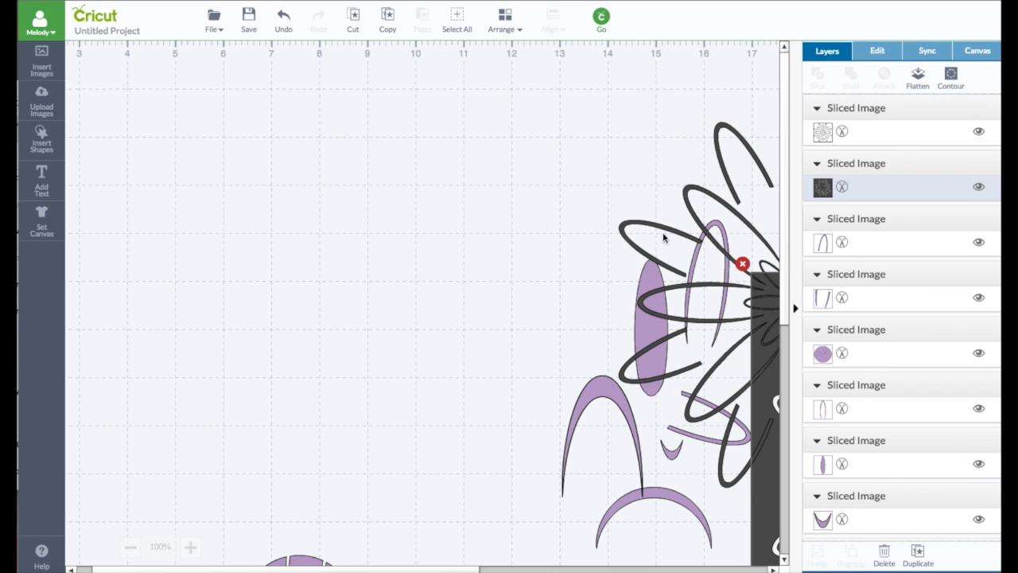
pyautogui.moveTo(664, 237); pyautogui.dragTo(786, 246)
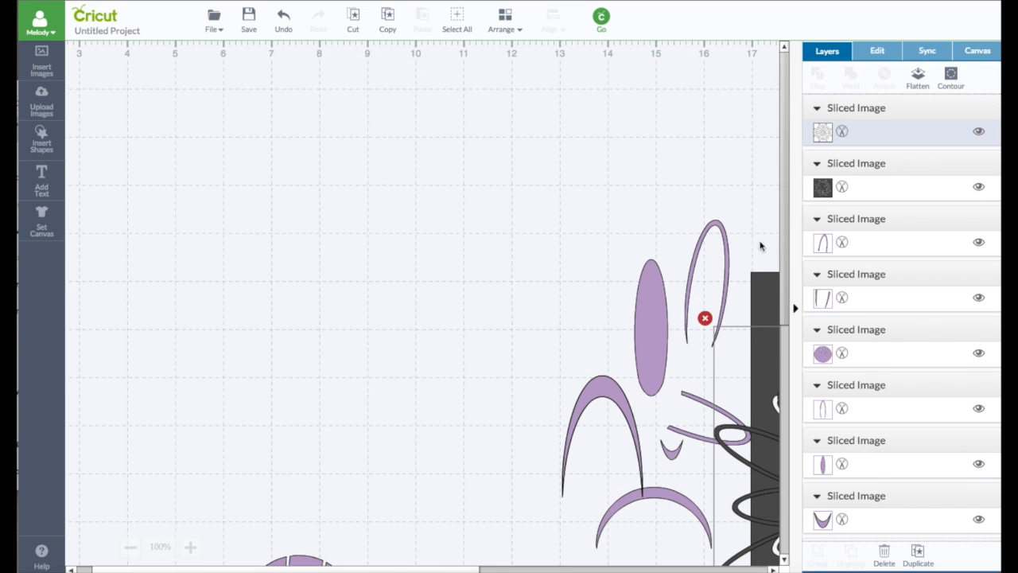
# Insert two circles in the cleared canvas area and place one above the other.
pyautogui.click(48, 144)
pyautogui.click(135, 137)
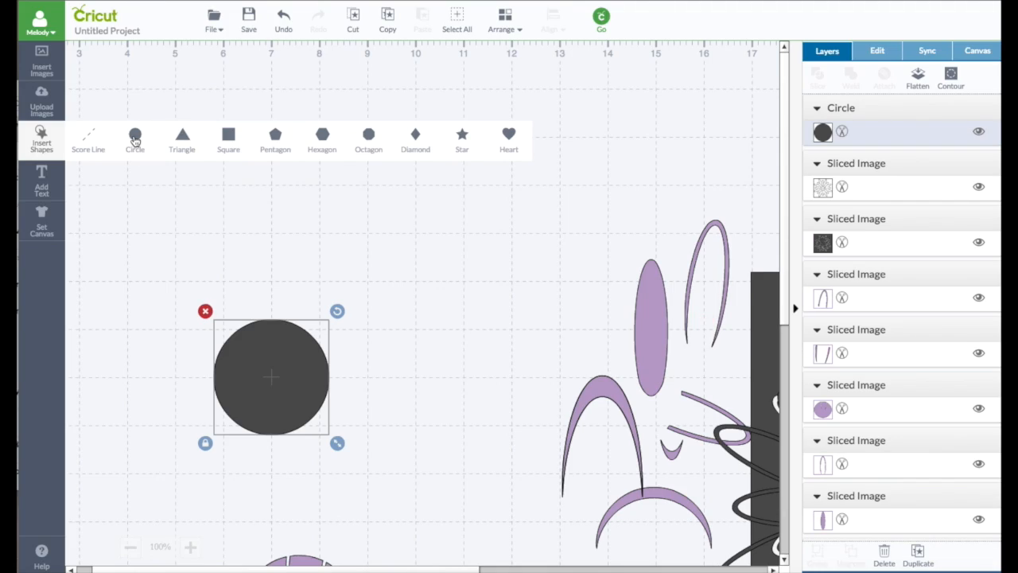
pyautogui.click(135, 136)
pyautogui.moveTo(288, 363); pyautogui.dragTo(299, 237)
# Change the color of both new circles to Jade.
pyautogui.click(826, 133)
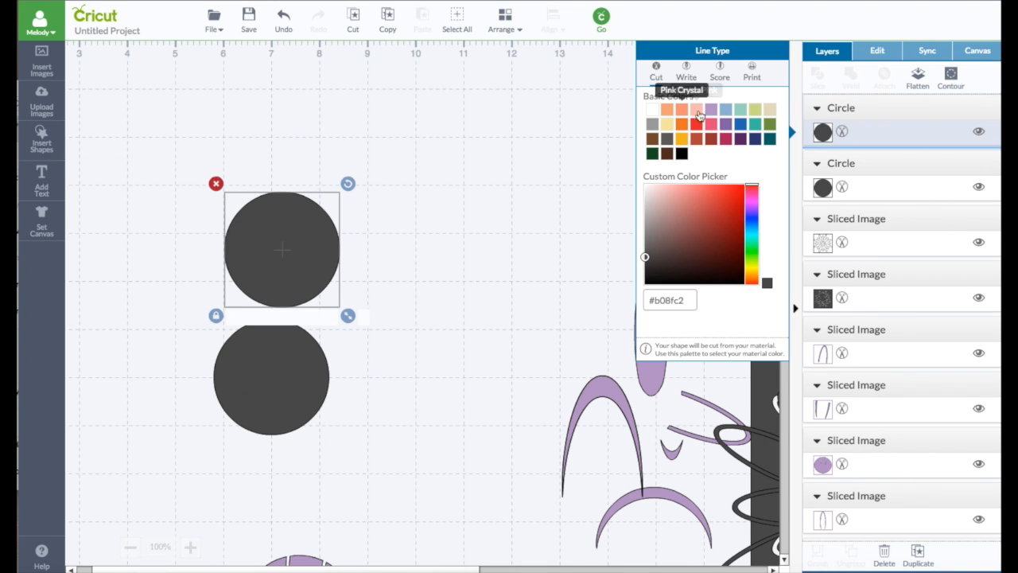
pyautogui.click(741, 109)
pyautogui.click(271, 382)
pyautogui.moveTo(272, 382); pyautogui.dragTo(275, 379)
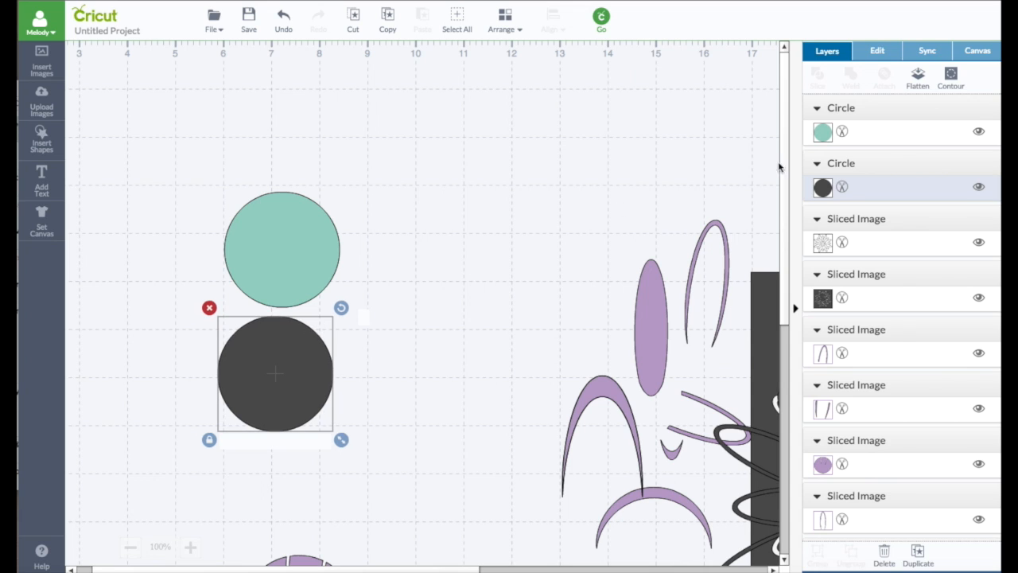
pyautogui.click(830, 186)
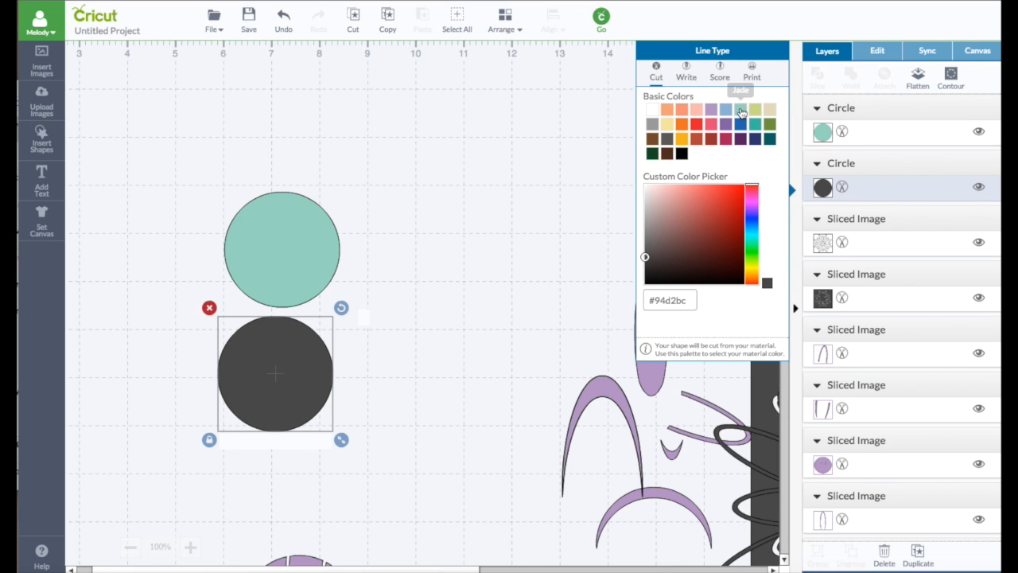
pyautogui.click(741, 109)
# Overlap the circles and, with proportions unlocked, stretch the front one into a larger, slightly tall oval that leaves a thin crescent at the top.
pyautogui.moveTo(269, 398); pyautogui.dragTo(280, 306)
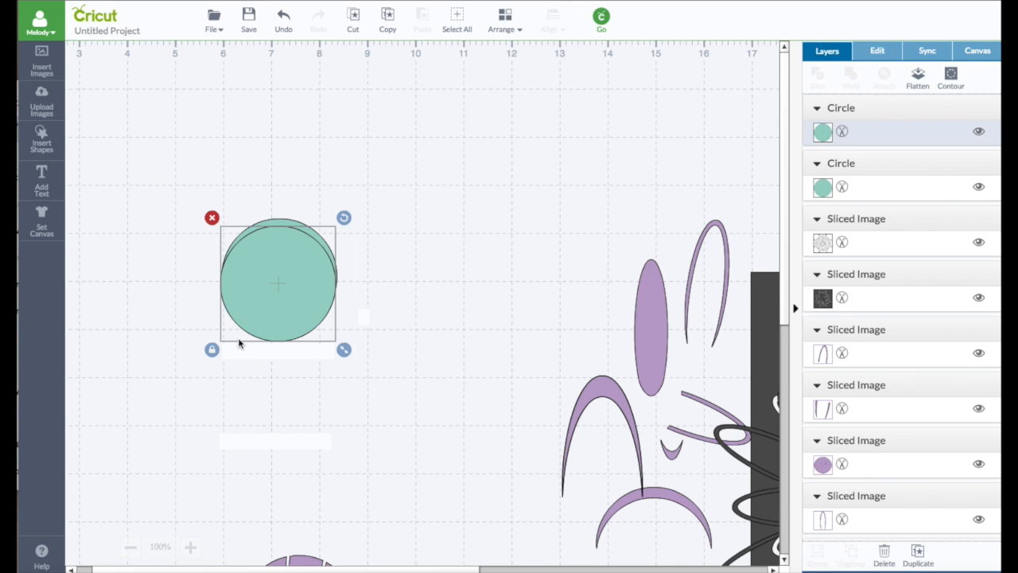
pyautogui.click(213, 355)
pyautogui.moveTo(343, 350); pyautogui.dragTo(408, 353)
pyautogui.moveTo(349, 303); pyautogui.dragTo(317, 301)
pyautogui.moveTo(374, 356); pyautogui.dragTo(382, 383)
pyautogui.moveTo(300, 331); pyautogui.dragTo(298, 327)
pyautogui.moveTo(381, 384); pyautogui.dragTo(347, 386)
pyautogui.moveTo(311, 341); pyautogui.dragTo(319, 327)
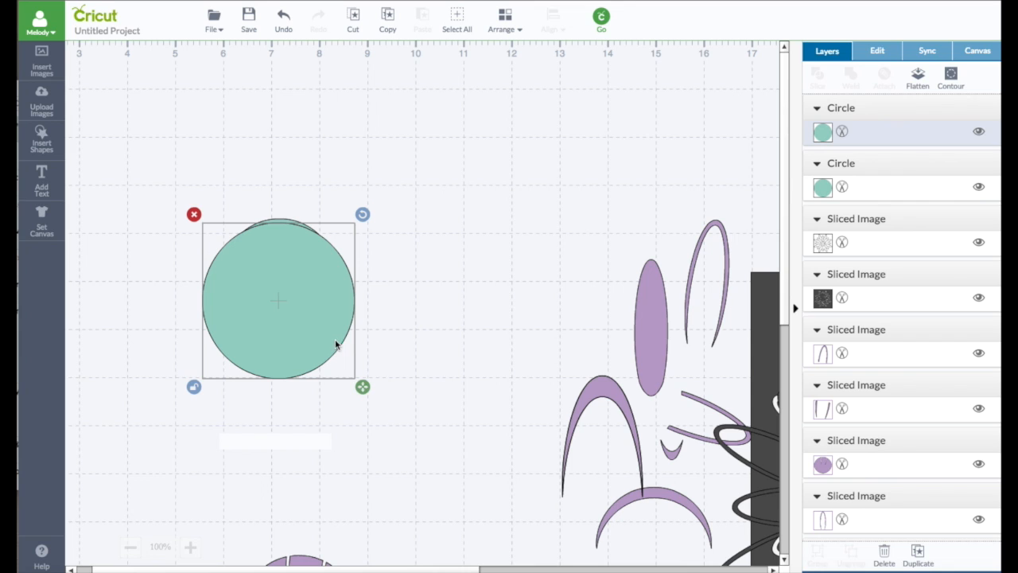
pyautogui.moveTo(359, 387); pyautogui.dragTo(353, 388)
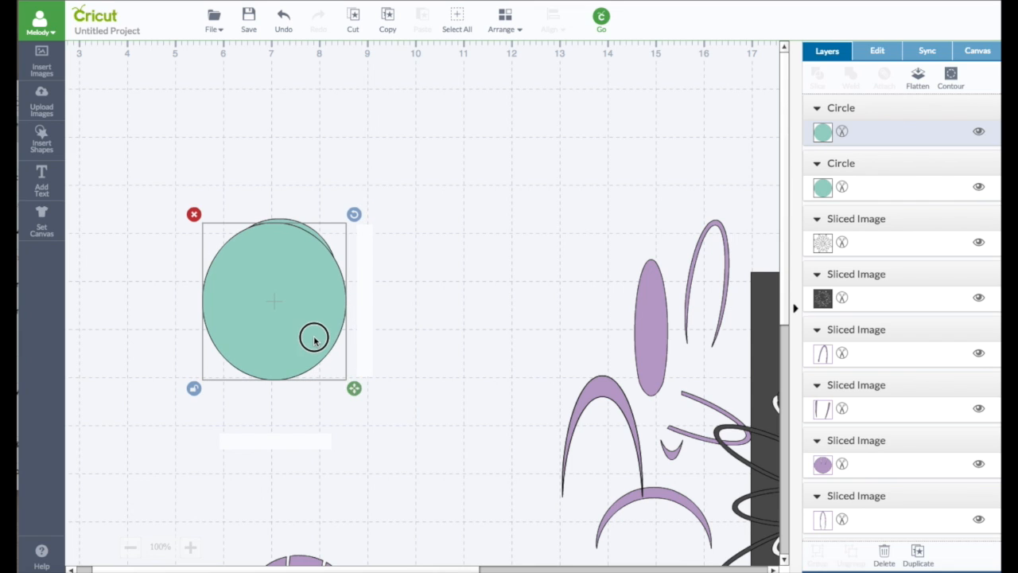
pyautogui.moveTo(313, 336); pyautogui.dragTo(318, 341)
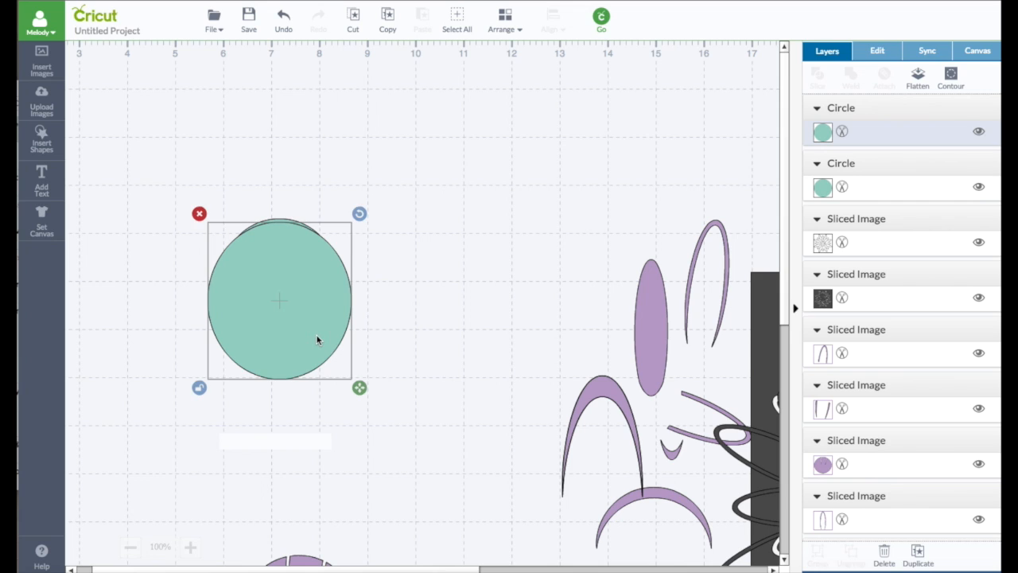
# Slice the two overlapping Jade circles and pull the circle, the thick crescent and the thin crescent apart.
pyautogui.click(403, 304)
pyautogui.moveTo(198, 177); pyautogui.dragTo(408, 436)
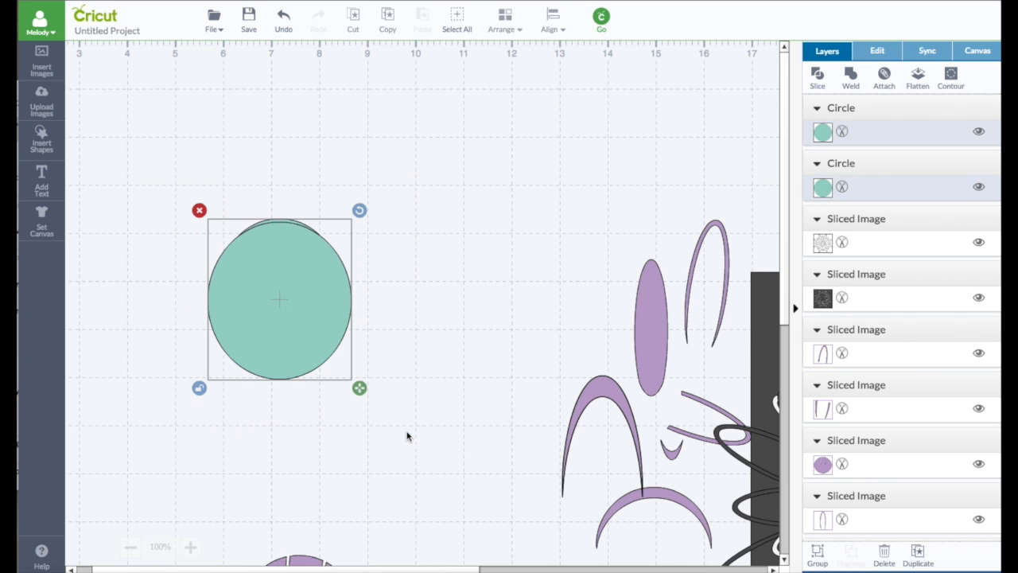
pyautogui.click(817, 80)
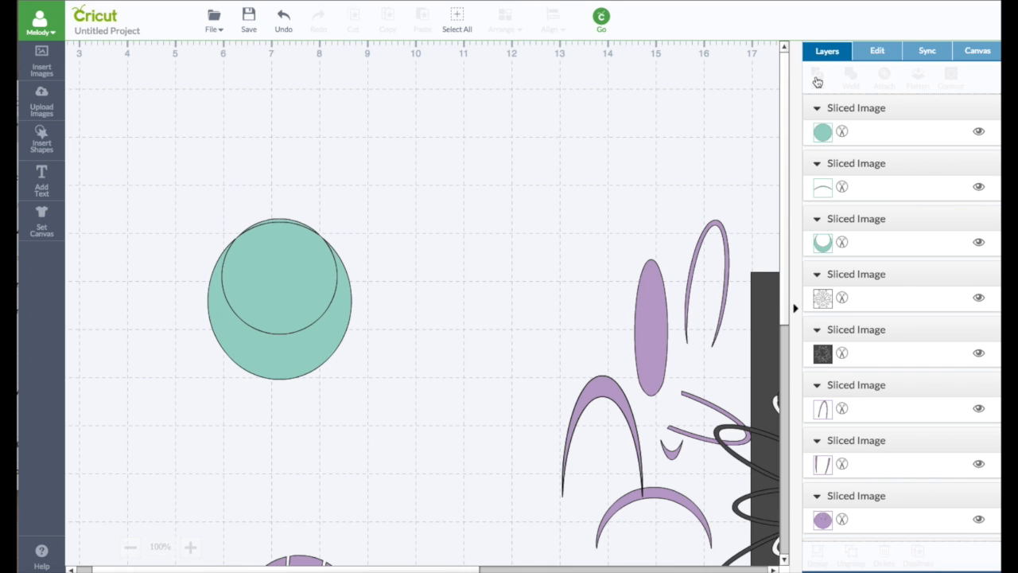
pyautogui.moveTo(302, 289); pyautogui.dragTo(313, 409)
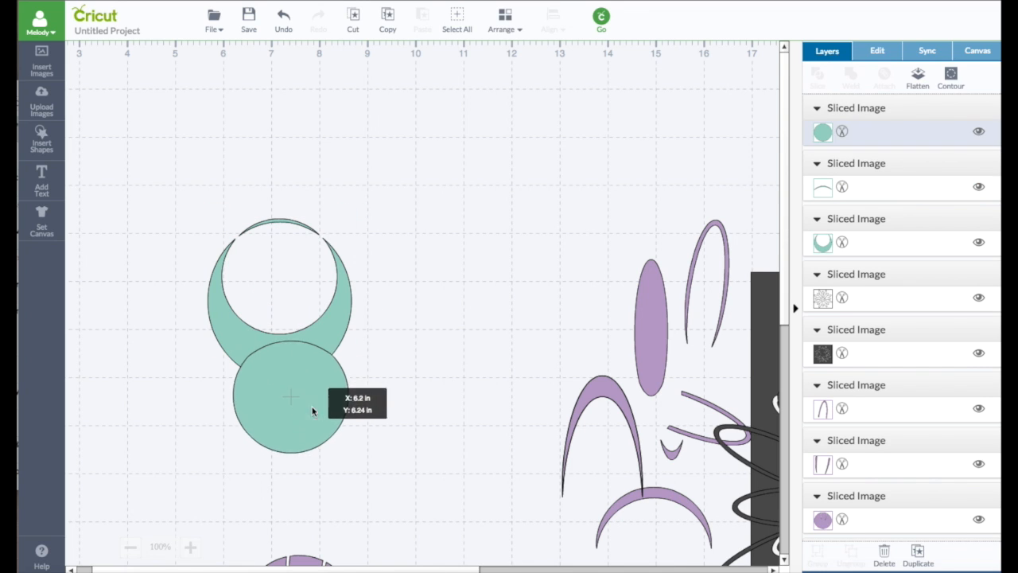
pyautogui.moveTo(335, 326); pyautogui.dragTo(393, 441)
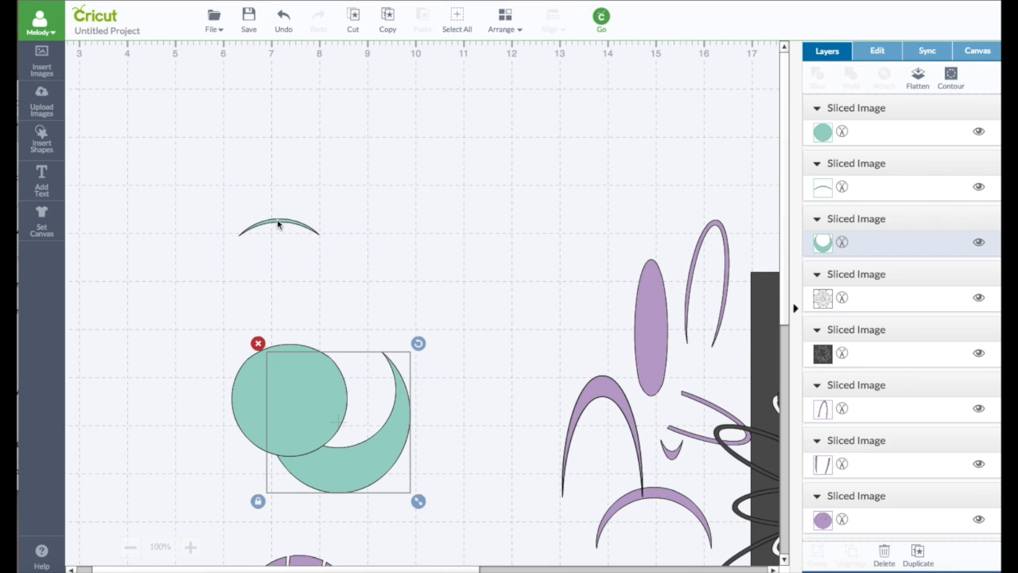
pyautogui.moveTo(278, 225); pyautogui.dragTo(284, 143)
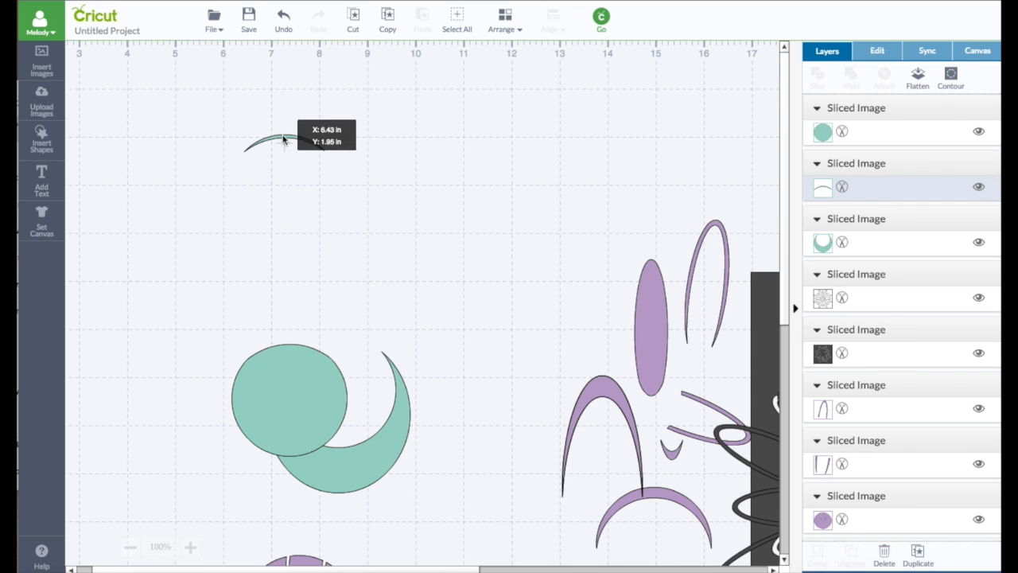
# Duplicate the thin Jade crescent four times and spread the copies apart on the canvas.
pyautogui.click(918, 553)
pyautogui.click(918, 553)
pyautogui.click(918, 553)
pyautogui.click(918, 553)
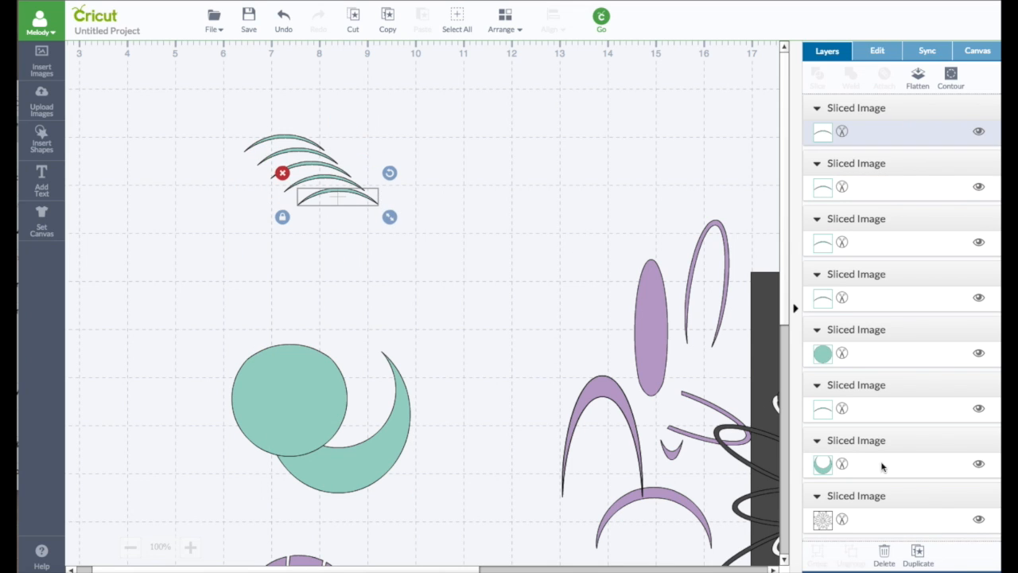
pyautogui.moveTo(377, 205); pyautogui.dragTo(507, 266)
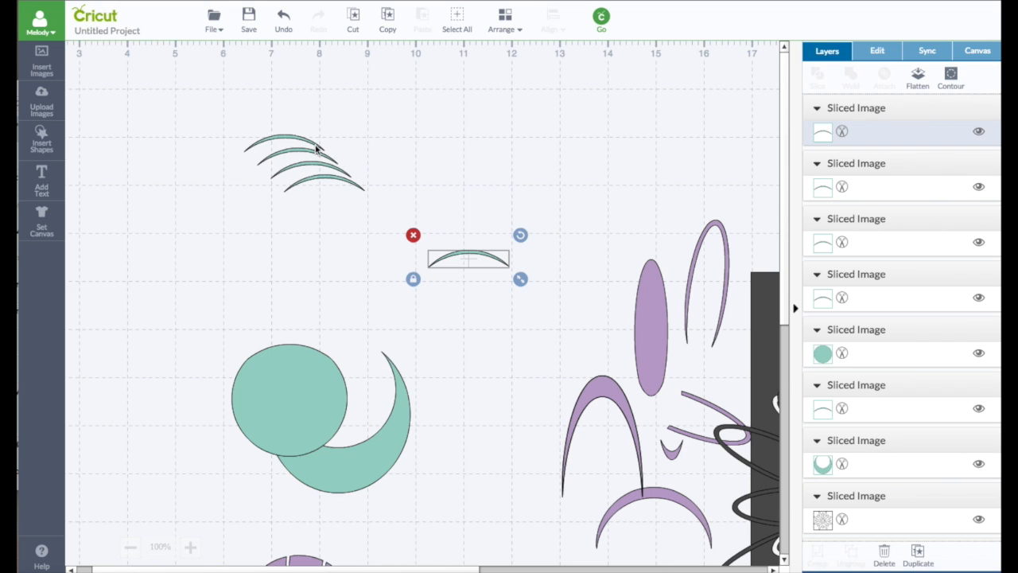
pyautogui.moveTo(316, 149); pyautogui.dragTo(347, 183)
pyautogui.moveTo(283, 170); pyautogui.dragTo(402, 261)
# Rotate two crescent copies upright and place them as the two facing sides of a ring beneath the original crescent.
pyautogui.click(331, 181)
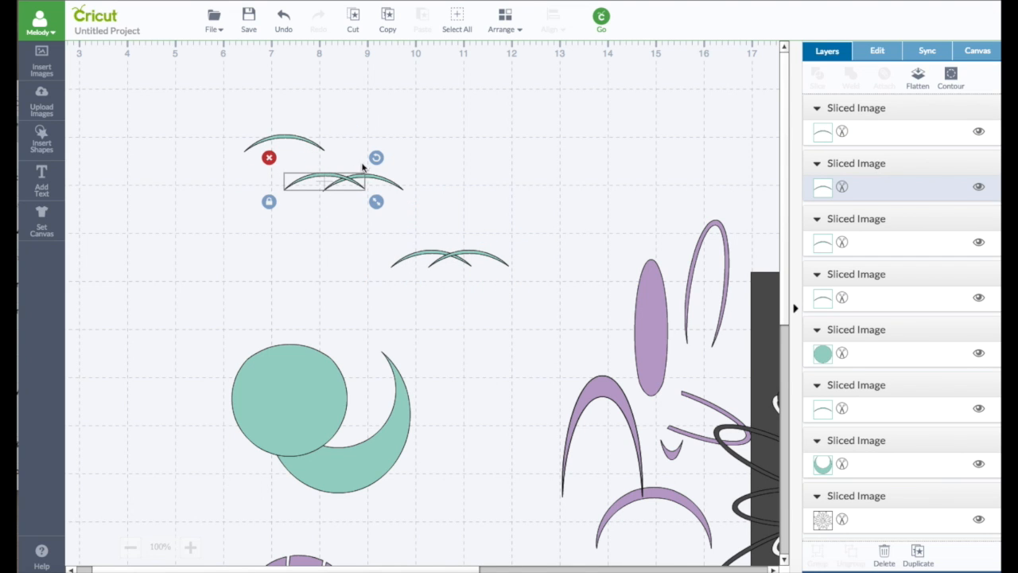
pyautogui.moveTo(376, 157); pyautogui.dragTo(348, 252)
pyautogui.moveTo(327, 202); pyautogui.dragTo(337, 222)
pyautogui.moveTo(376, 185); pyautogui.dragTo(186, 128)
pyautogui.click(191, 172)
pyautogui.moveTo(191, 171); pyautogui.dragTo(215, 178)
pyautogui.moveTo(214, 132); pyautogui.dragTo(205, 134)
pyautogui.moveTo(221, 172)
pyautogui.mouseDown()
pyautogui.moveTo(230, 166)
pyautogui.moveTo(202, 136)
pyautogui.moveTo(224, 181)
pyautogui.mouseUp()
pyautogui.click(338, 187)
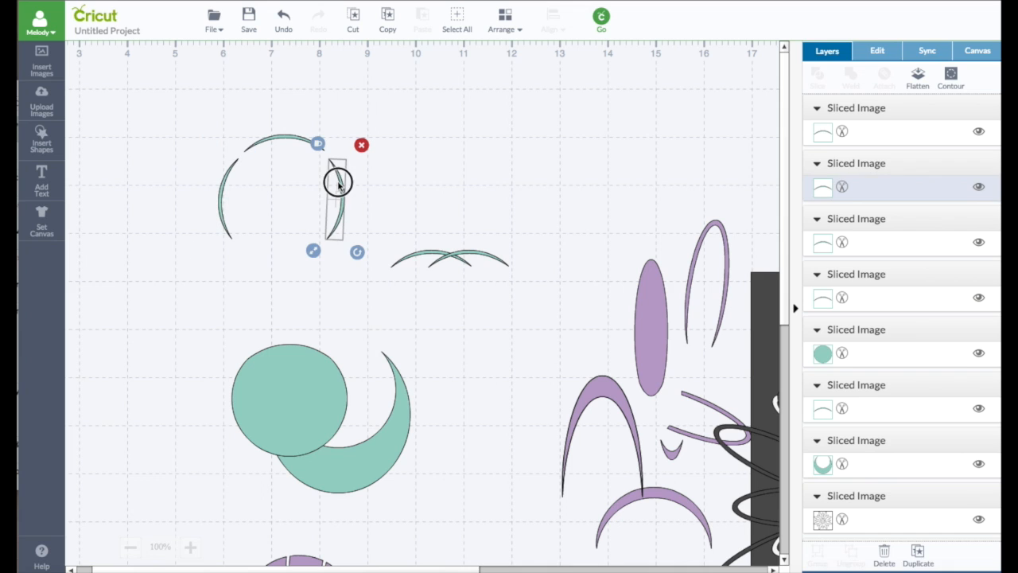
# Turn another crescent copy upside down and place it at the bottom of the ring.
pyautogui.click(417, 257)
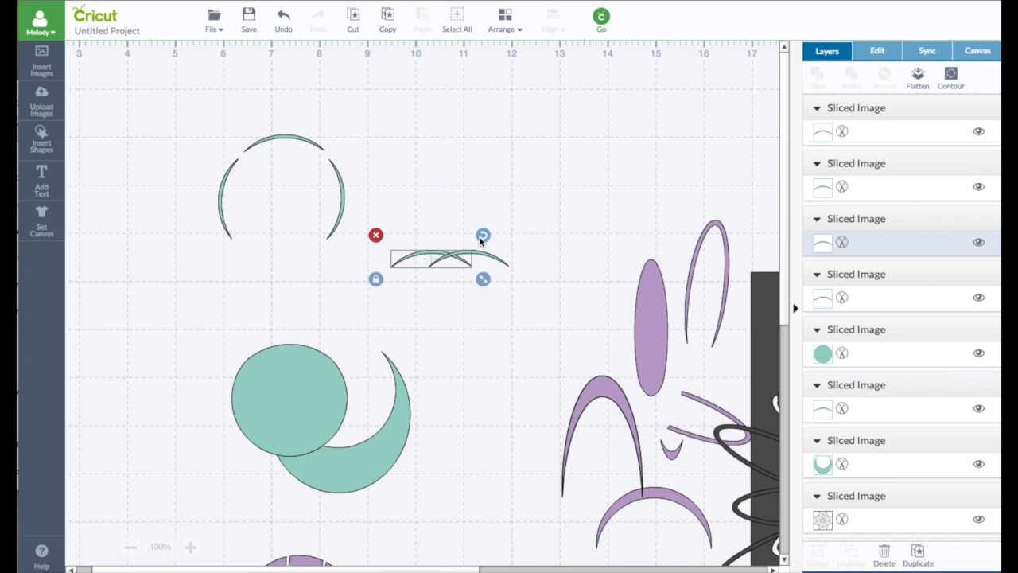
pyautogui.moveTo(483, 236); pyautogui.dragTo(341, 301)
pyautogui.moveTo(425, 265); pyautogui.dragTo(278, 259)
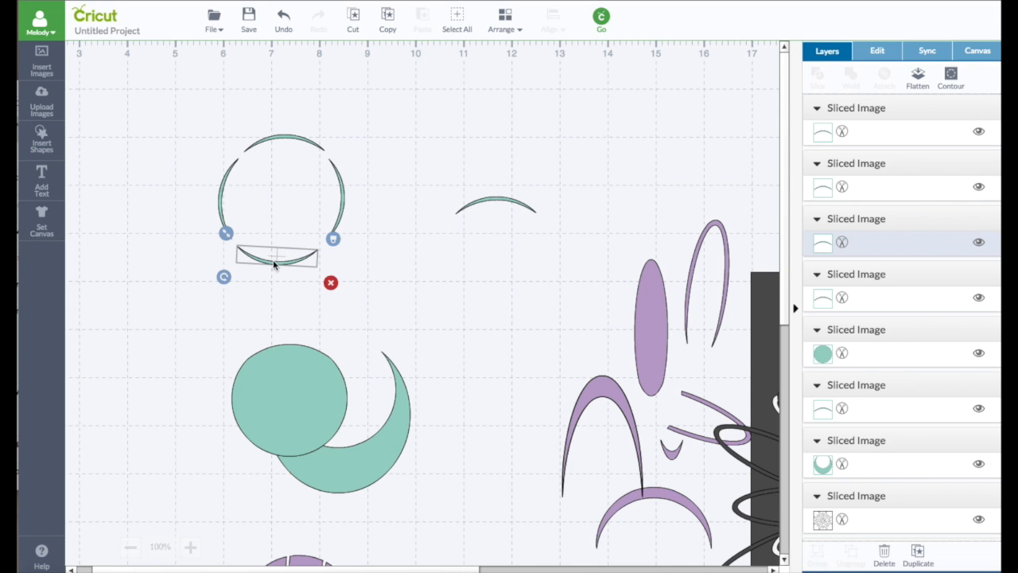
# Insert a circle and center it inside the ring of four crescents as an alignment guide.
pyautogui.click(42, 138)
pyautogui.click(137, 137)
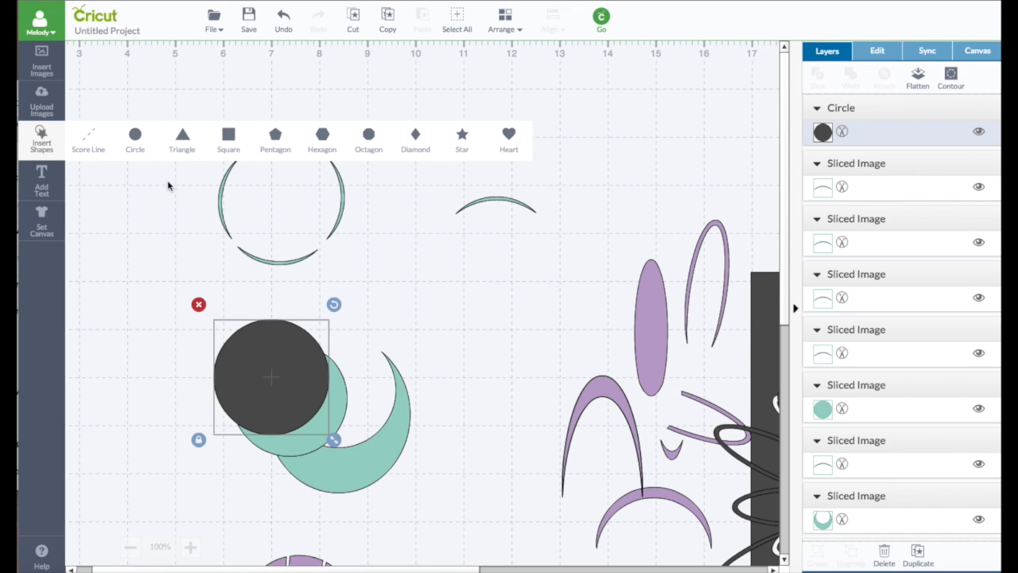
pyautogui.moveTo(284, 377); pyautogui.dragTo(297, 205)
pyautogui.click(289, 293)
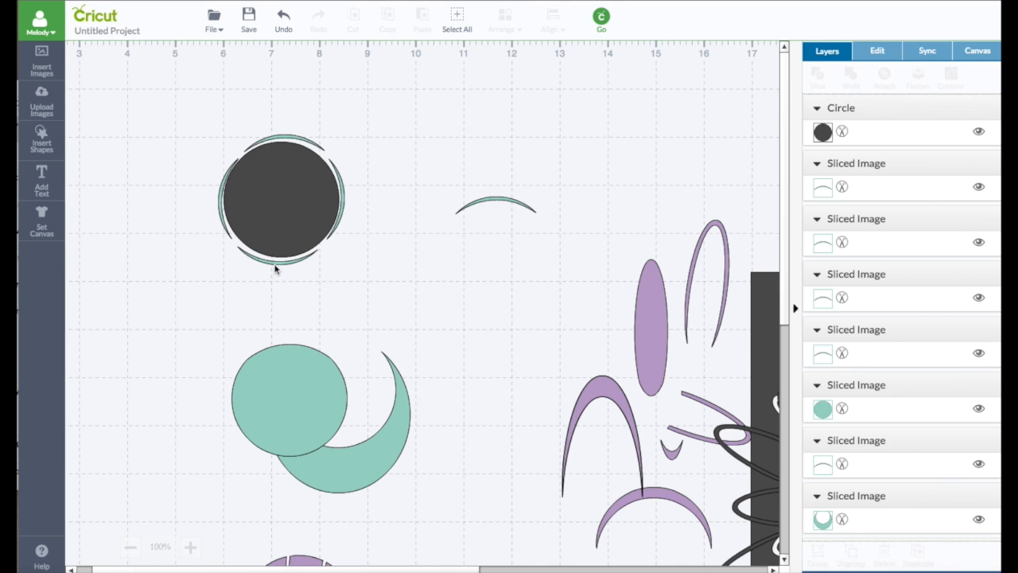
# Fine-tune the position and rotation of the four crescents so they sit evenly around the guide circle.
pyautogui.moveTo(276, 269); pyautogui.dragTo(277, 262)
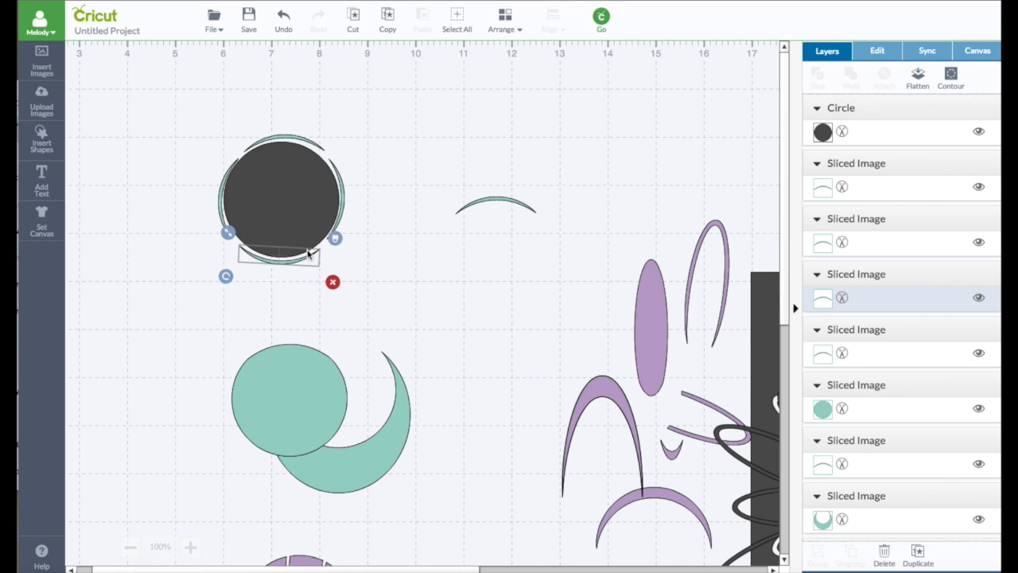
pyautogui.moveTo(344, 200); pyautogui.dragTo(344, 204)
pyautogui.click(290, 141)
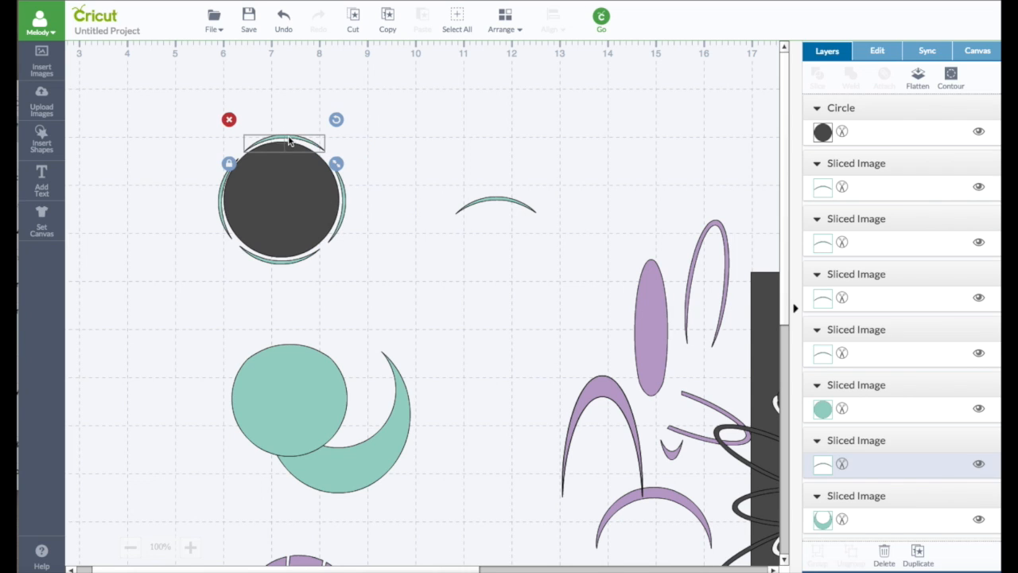
pyautogui.moveTo(334, 121); pyautogui.dragTo(338, 124)
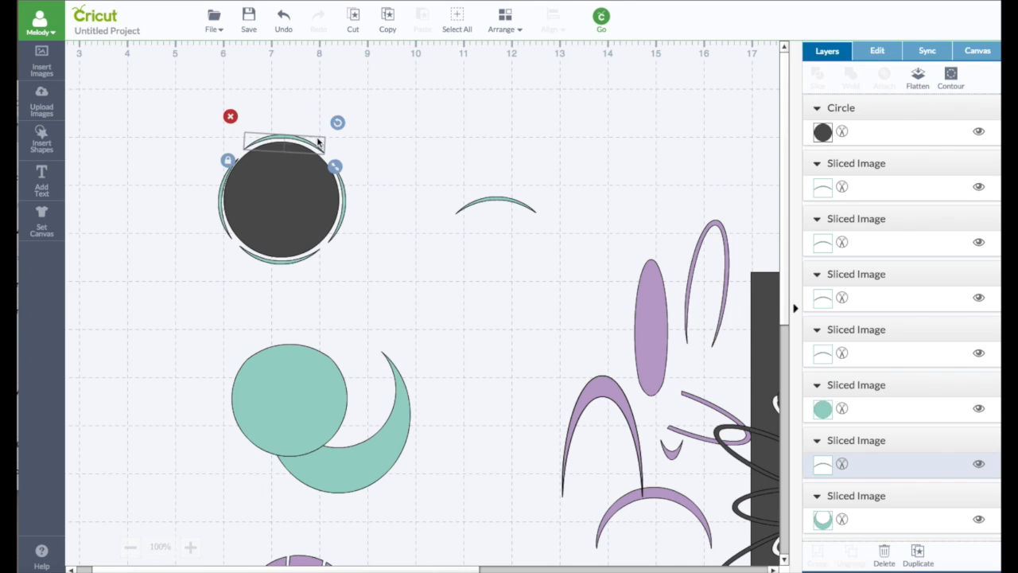
pyautogui.click(189, 233)
pyautogui.click(221, 199)
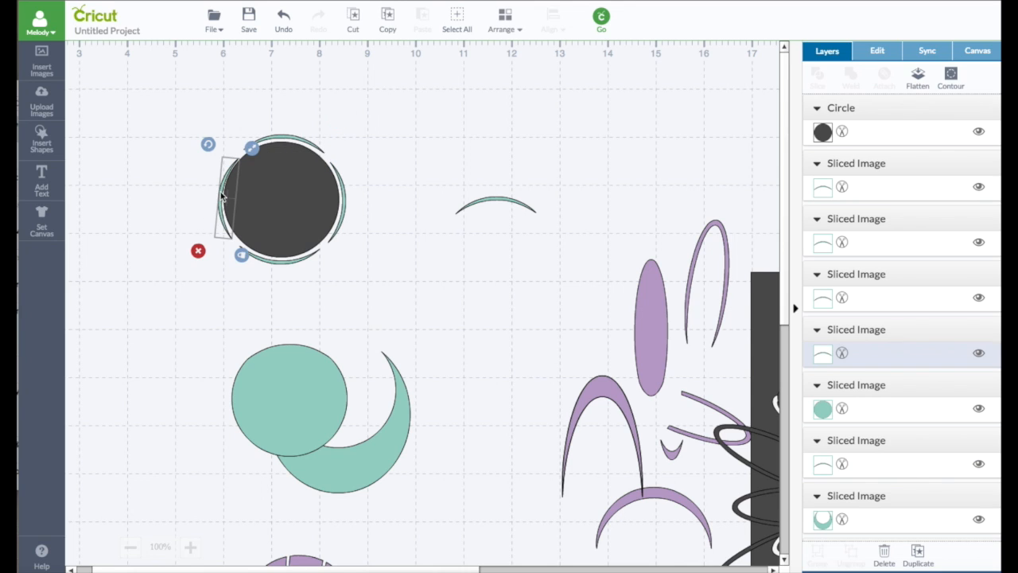
pyautogui.moveTo(211, 147); pyautogui.dragTo(205, 144)
pyautogui.click(167, 191)
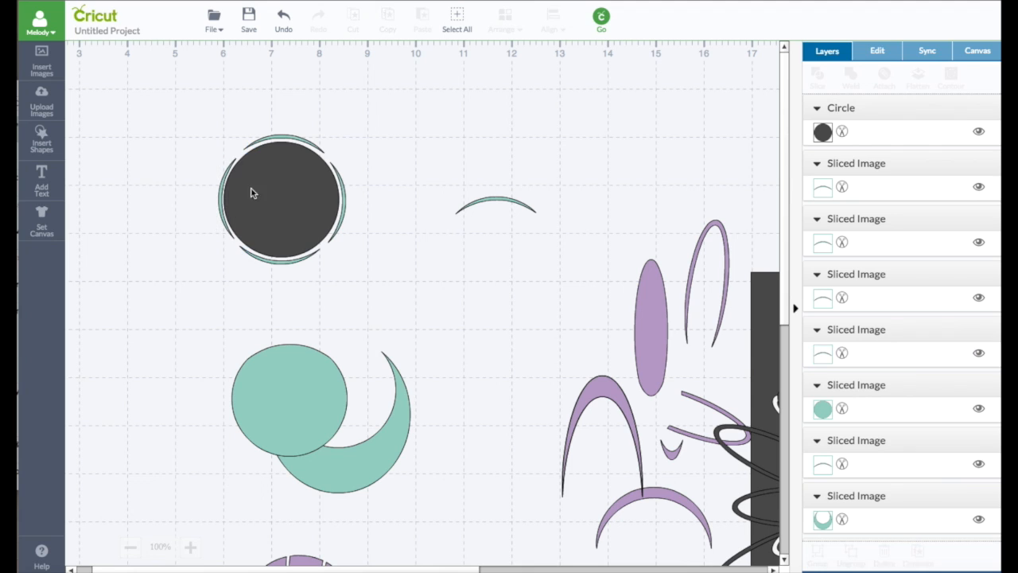
# Move the guide circle out of the ring and weld the four crescents into one image.
pyautogui.click(284, 186)
pyautogui.moveTo(284, 186); pyautogui.dragTo(427, 124)
pyautogui.click(221, 125)
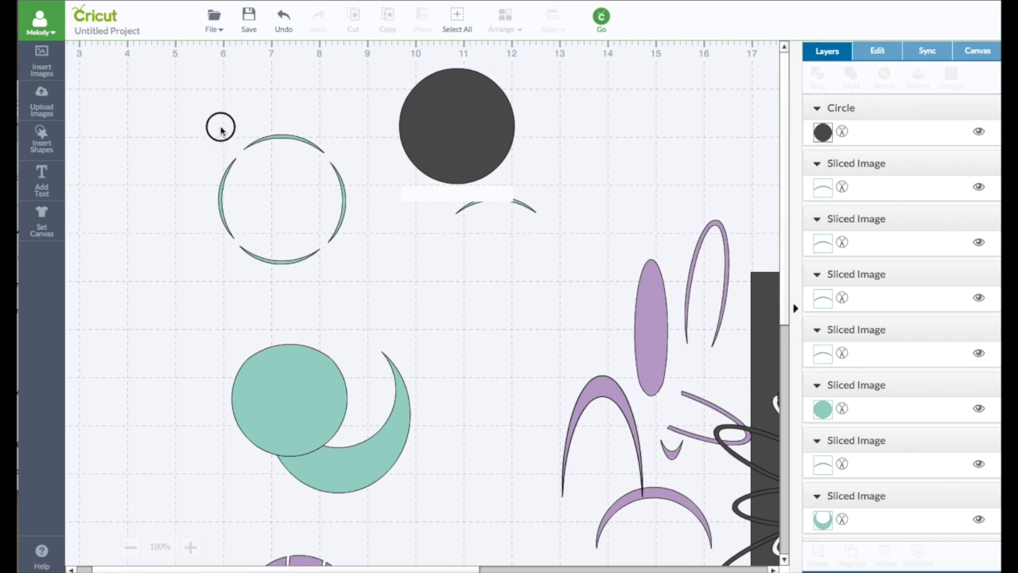
pyautogui.moveTo(164, 125); pyautogui.dragTo(391, 303)
pyautogui.click(850, 74)
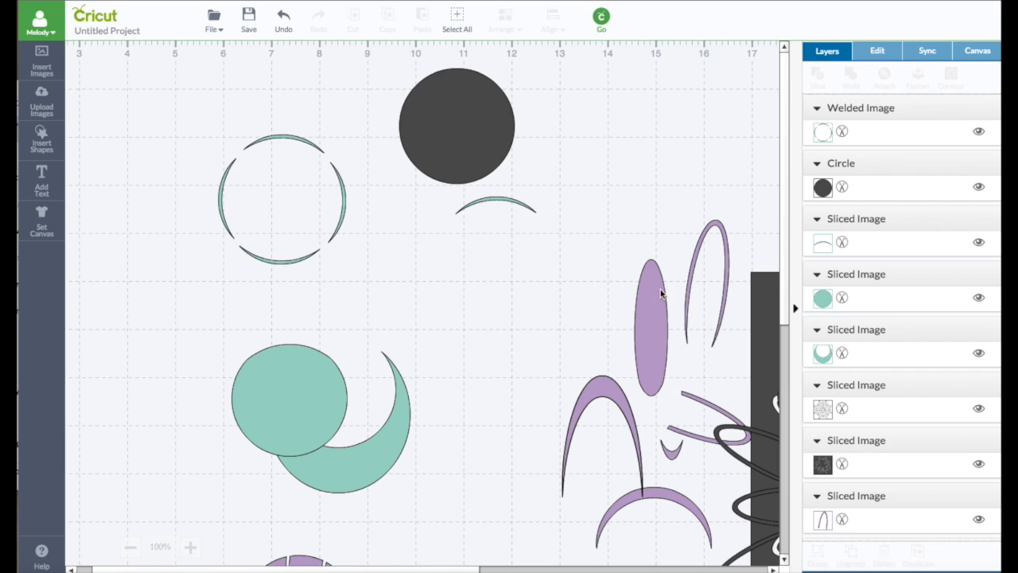
# Bring the flower-cut square into the work area and move the leftover Jade circle and thick crescent off it.
pyautogui.moveTo(770, 298); pyautogui.dragTo(197, 185)
pyautogui.click(255, 142)
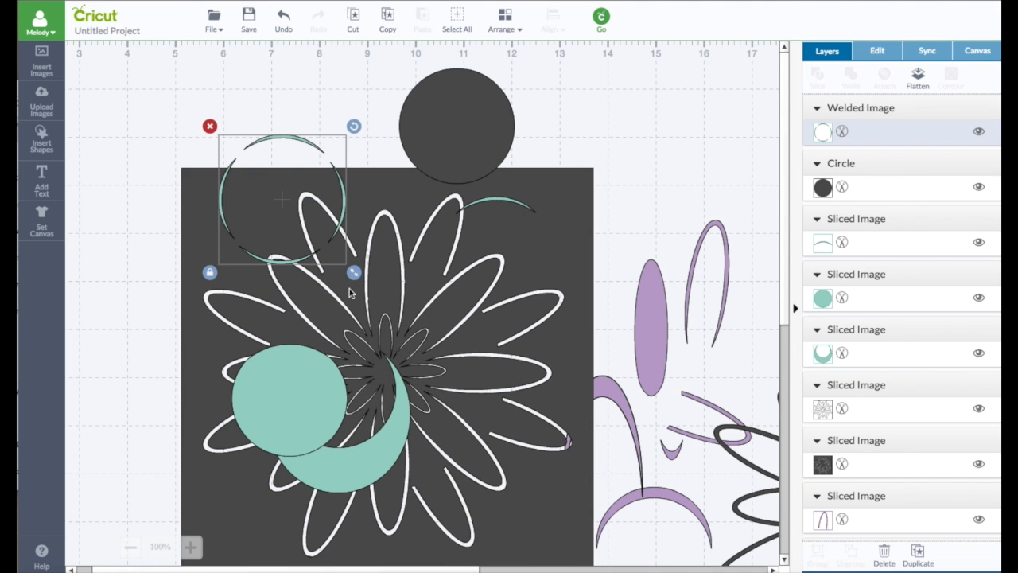
pyautogui.moveTo(326, 394); pyautogui.dragTo(651, 247)
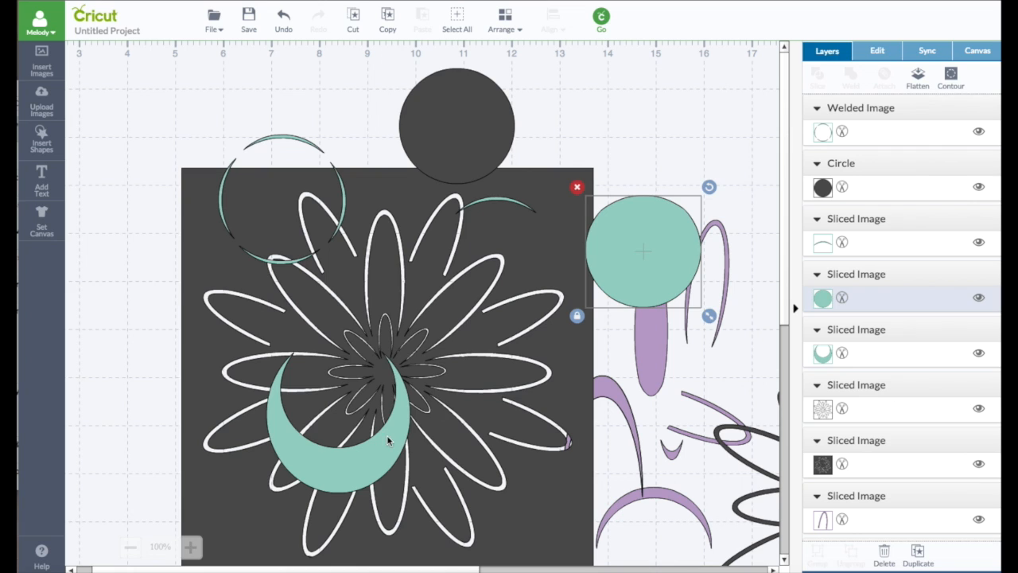
pyautogui.moveTo(388, 443); pyautogui.dragTo(773, 140)
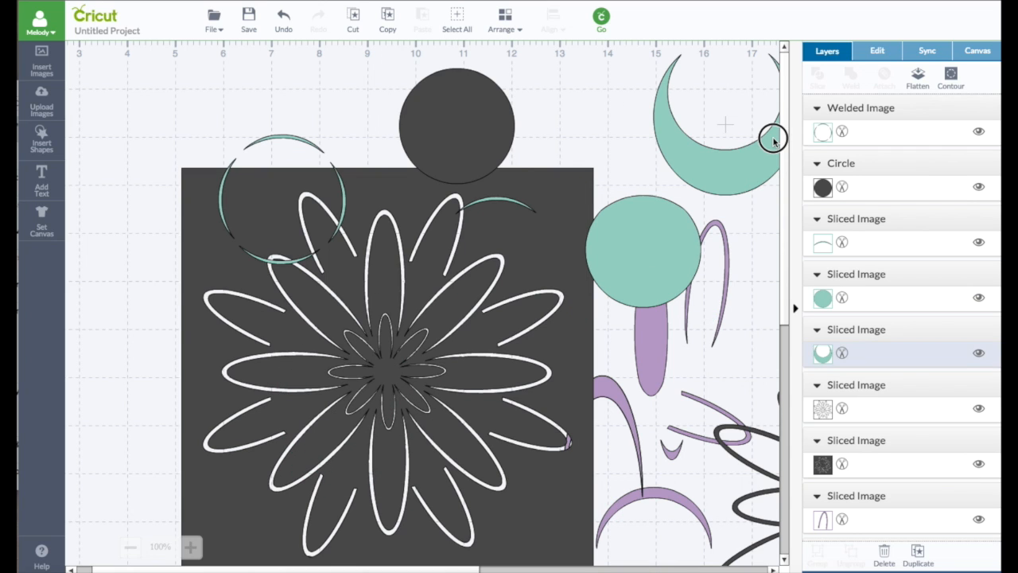
# Shrink the welded crescent ring and place it at the center of the flower.
pyautogui.click(305, 144)
pyautogui.moveTo(356, 272); pyautogui.dragTo(382, 377)
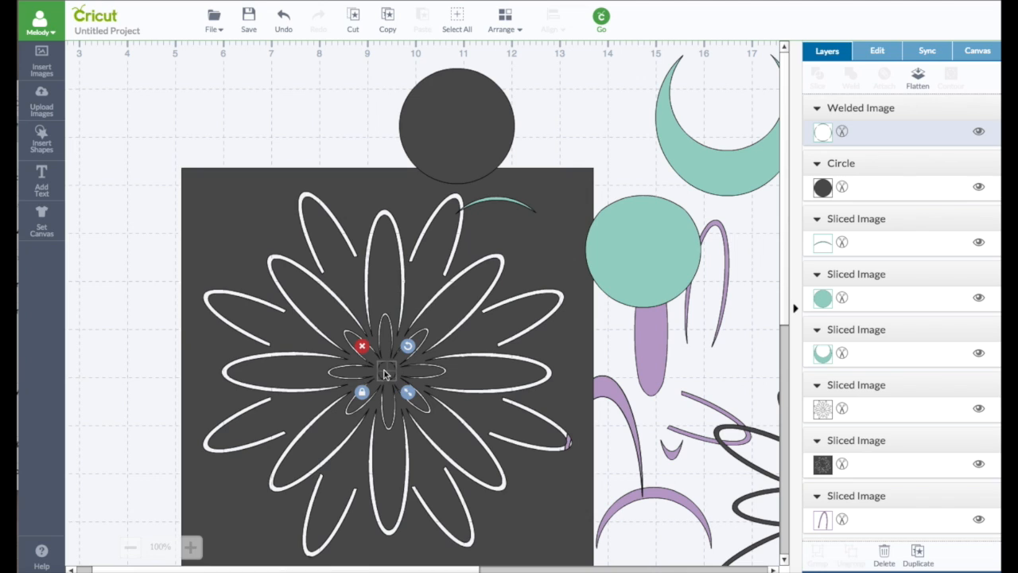
pyautogui.click(139, 368)
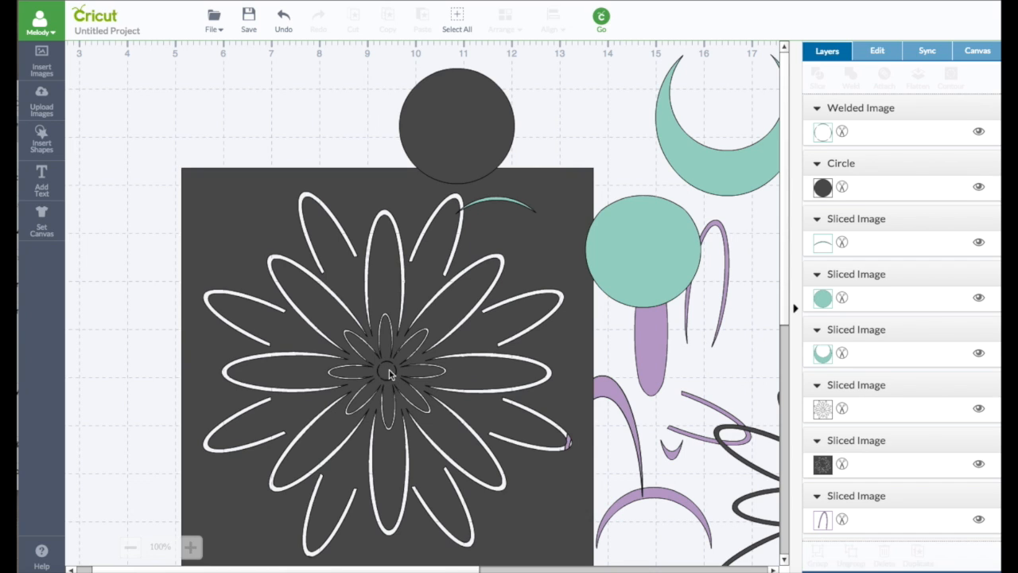
# Move the small ring and the flower square apart, then enlarge the ring and place it below the spare crescent.
pyautogui.moveTo(390, 376); pyautogui.dragTo(227, 124)
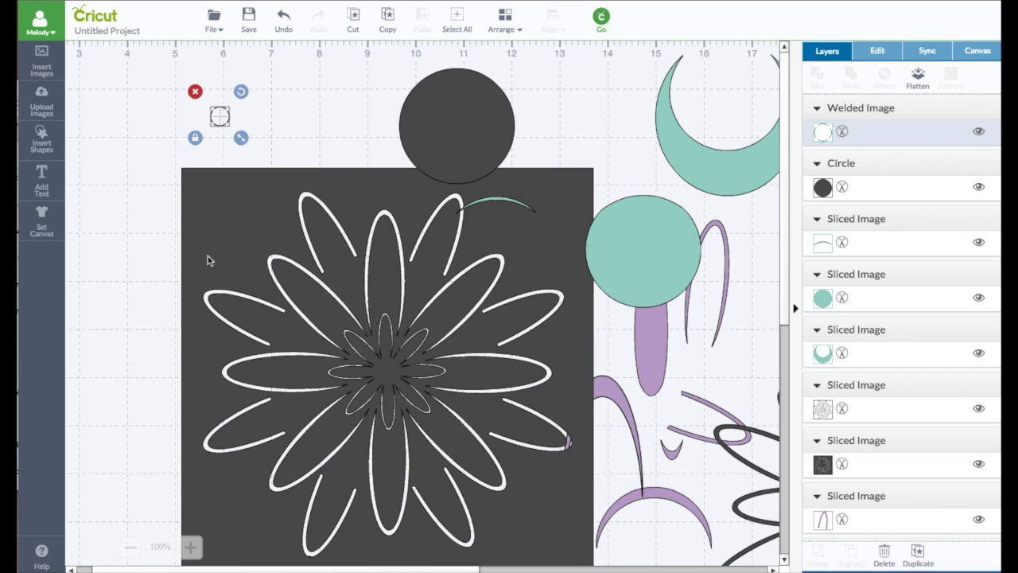
pyautogui.moveTo(208, 260); pyautogui.dragTo(573, 350)
pyautogui.click(219, 116)
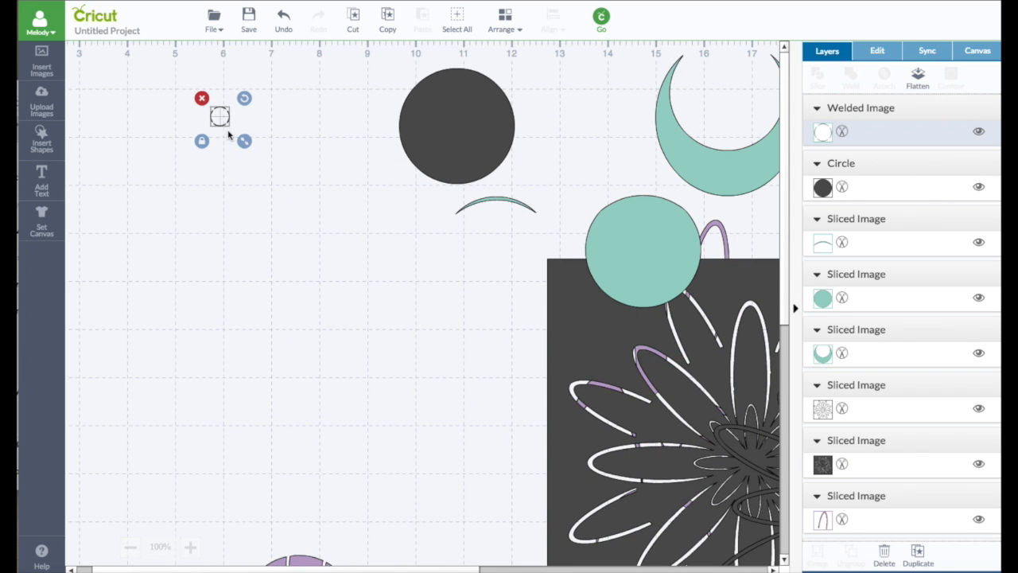
pyautogui.moveTo(244, 141); pyautogui.dragTo(362, 321)
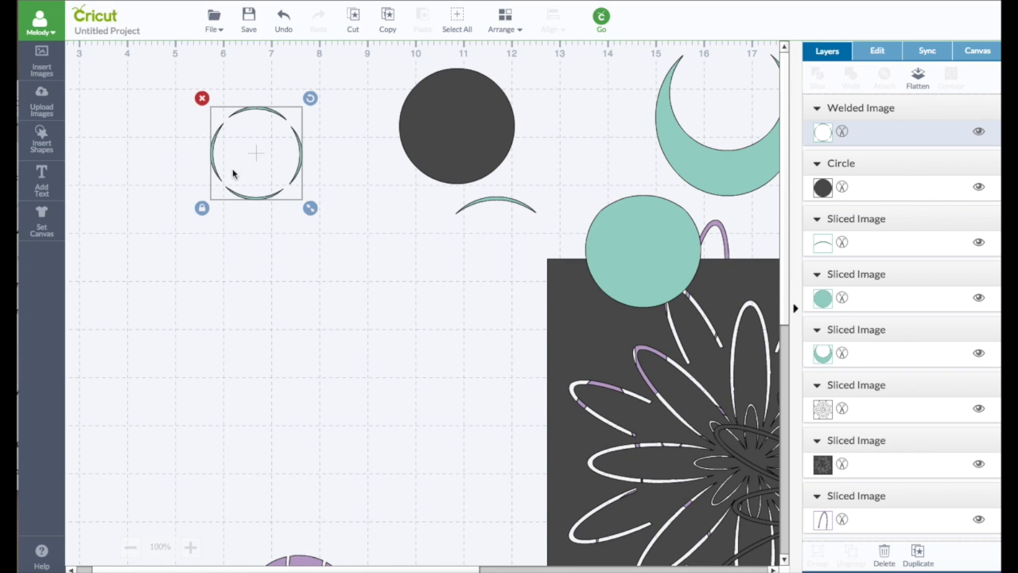
pyautogui.moveTo(233, 174); pyautogui.dragTo(243, 202)
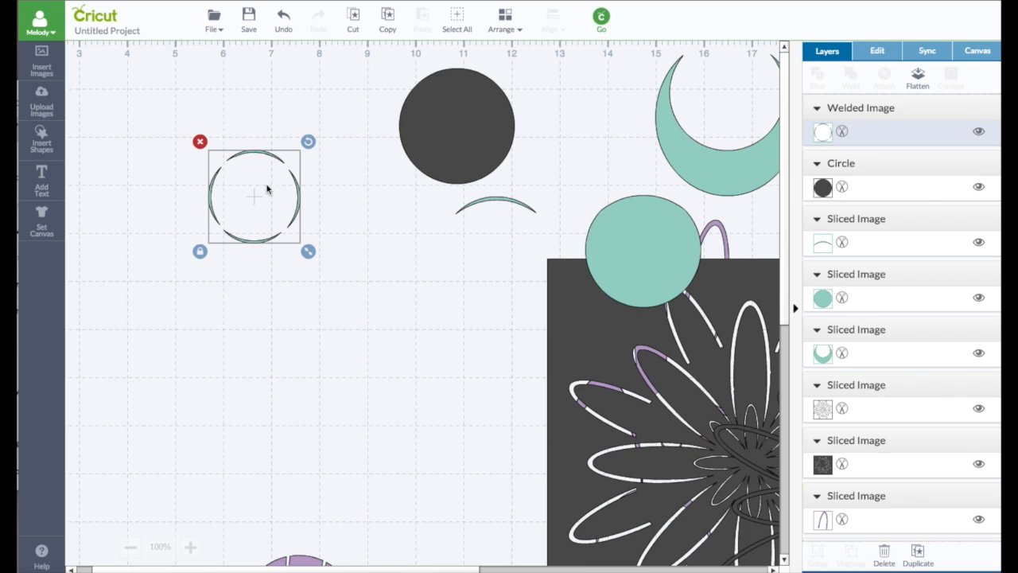
pyautogui.click(391, 219)
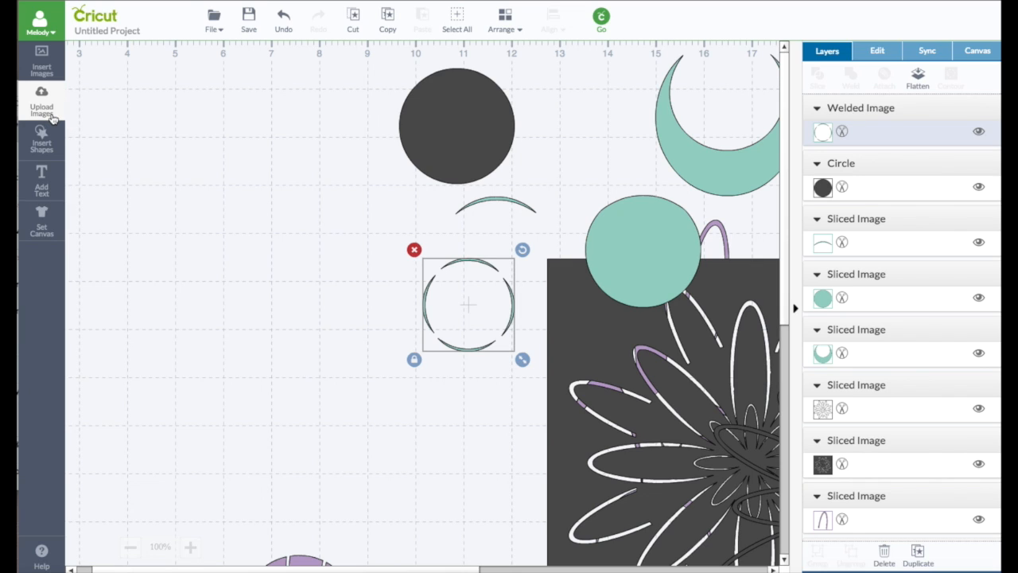
# Search the image library for "flower".
pyautogui.click(45, 74)
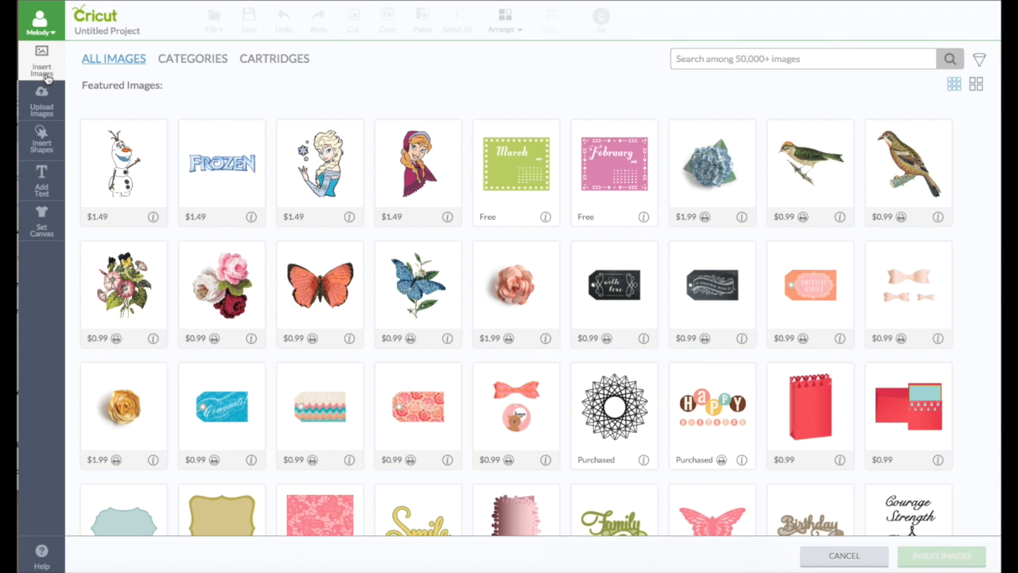
pyautogui.click(720, 58)
pyautogui.write('flower')
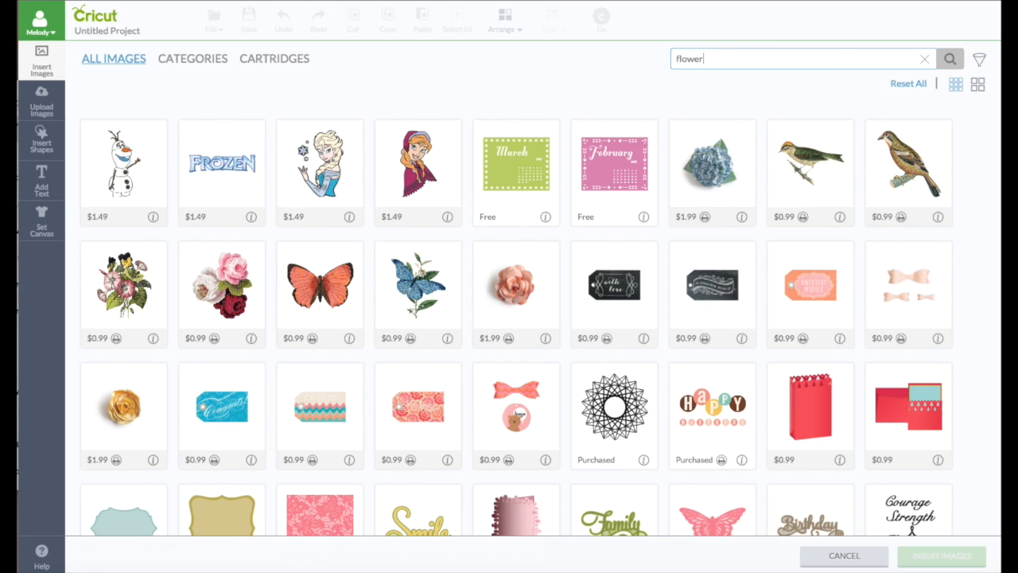
pyautogui.press('Return')
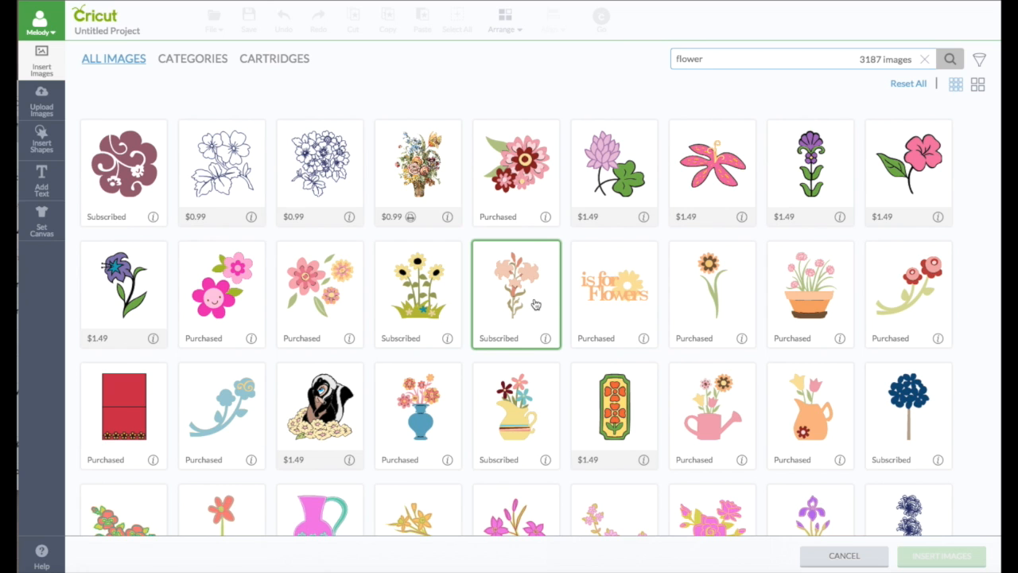
# Select the purchased layered orange flower with green leaves from the image results.
pyautogui.scroll(-5, 536, 305)
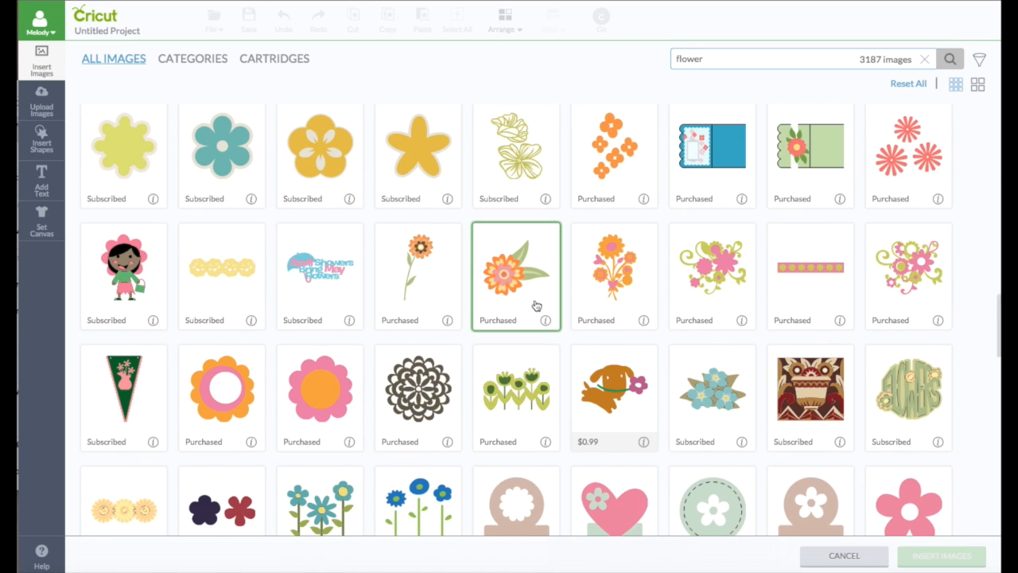
pyautogui.click(546, 320)
pyautogui.click(546, 321)
pyautogui.click(518, 288)
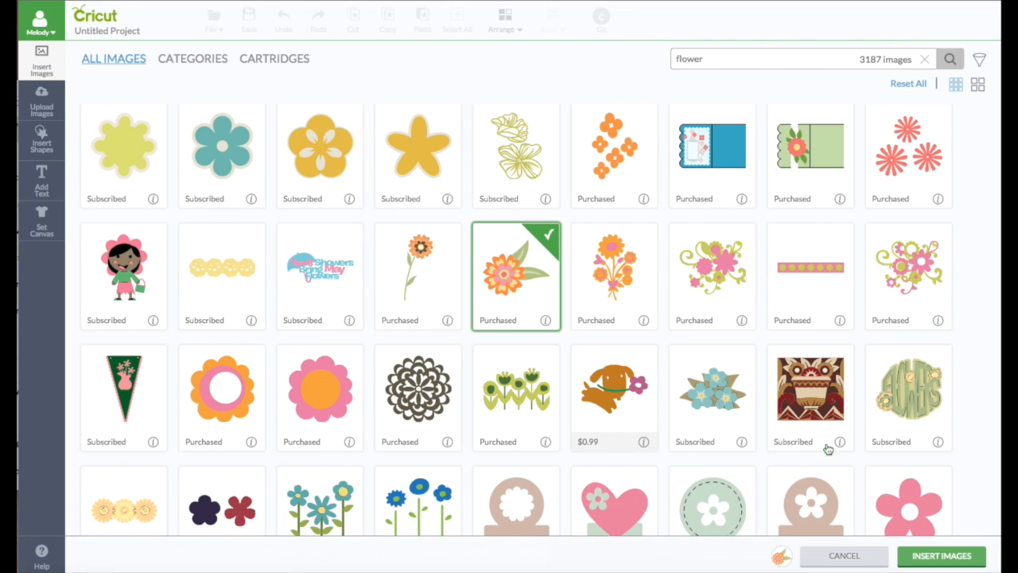
# Insert the selected flower image, place it beside the dark gray circle, and enlarge it to about 3.8 in wide.
pyautogui.click(927, 560)
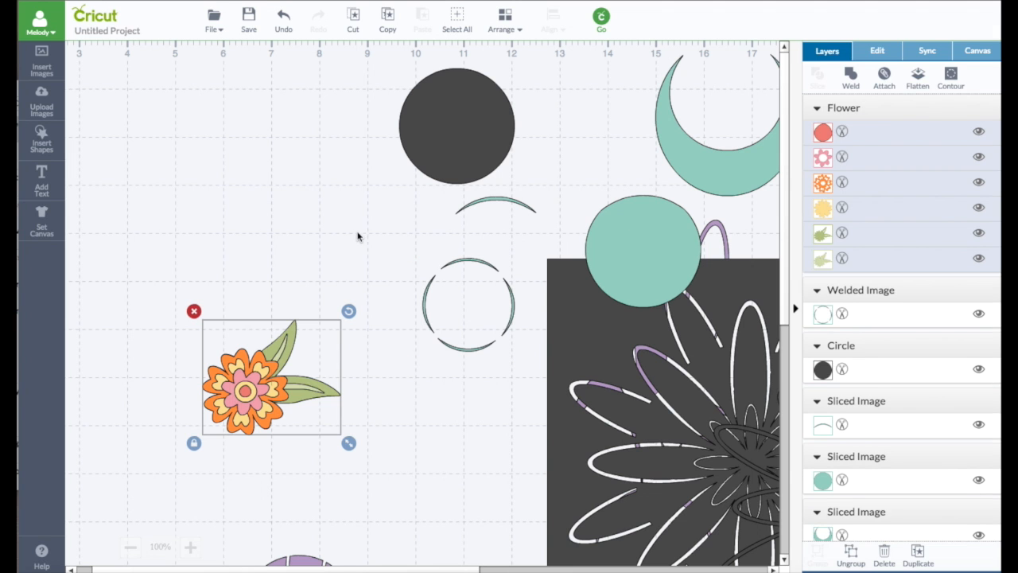
pyautogui.moveTo(248, 363); pyautogui.dragTo(227, 169)
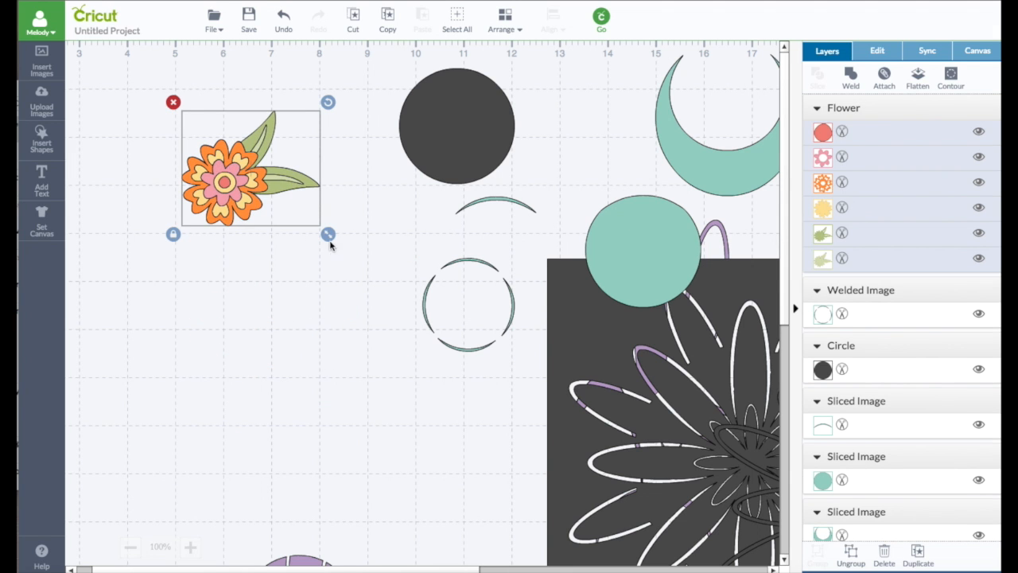
pyautogui.moveTo(329, 236); pyautogui.dragTo(373, 271)
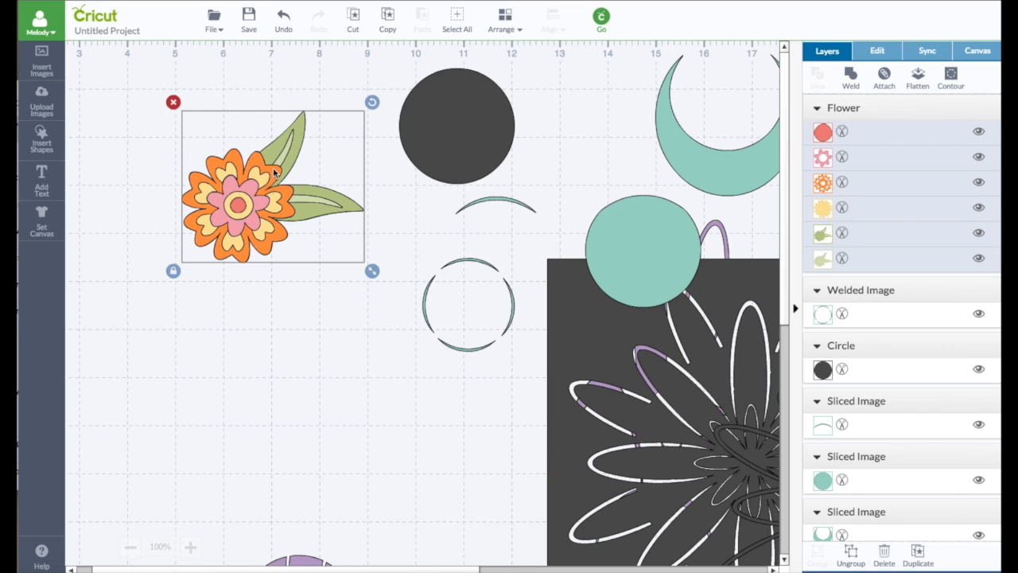
# Add a circle below the flower, color it orange, and squeeze it into an upright ellipse about 0.6 in wide and 2.3 in tall.
pyautogui.click(42, 142)
pyautogui.click(136, 137)
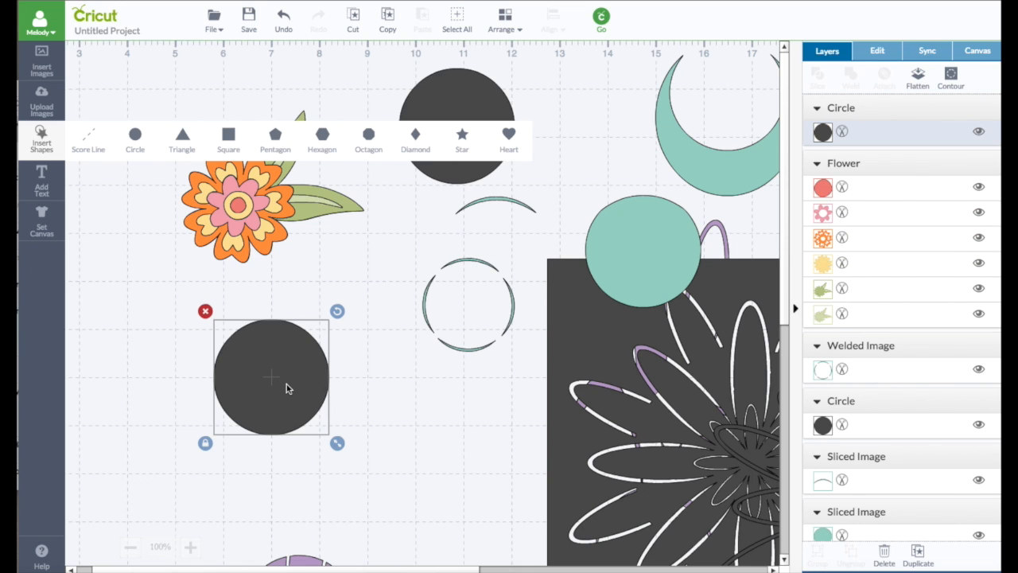
pyautogui.click(822, 132)
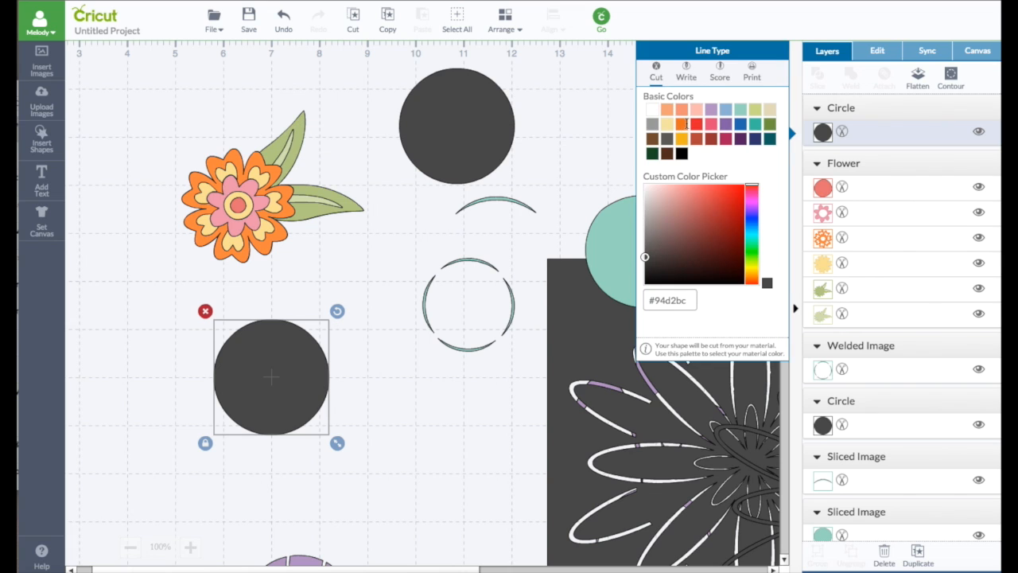
pyautogui.click(686, 126)
pyautogui.moveTo(272, 377); pyautogui.dragTo(266, 362)
pyautogui.click(202, 429)
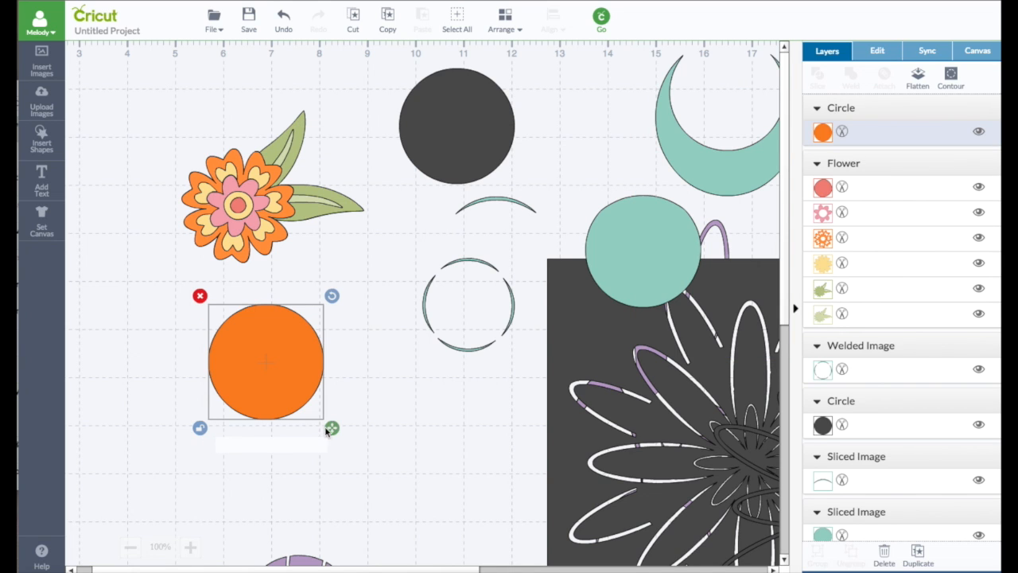
pyautogui.moveTo(330, 429); pyautogui.dragTo(246, 425)
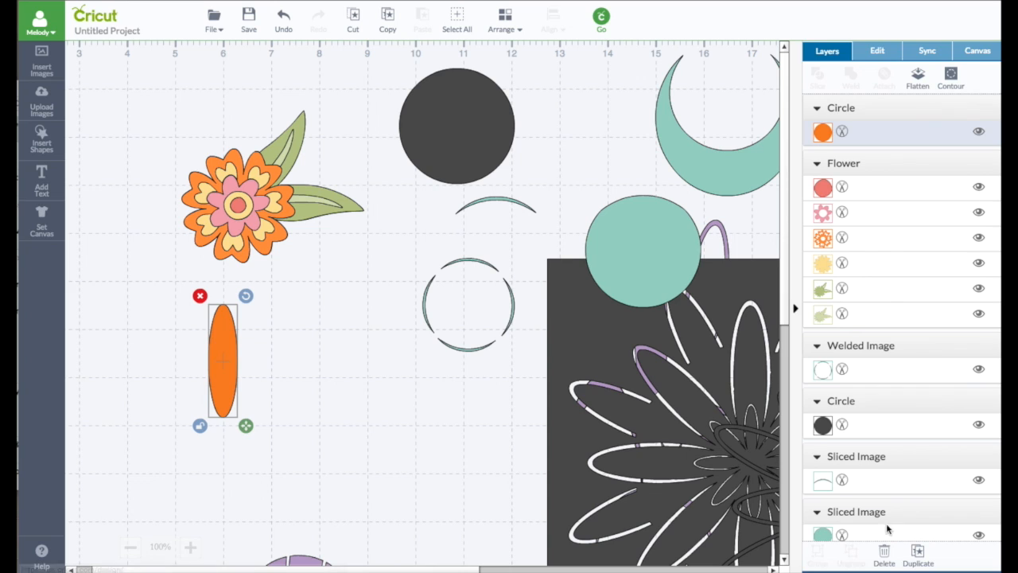
# Duplicate the orange ellipse, tilt the copy slightly clockwise, shorten it to about half its length, and duplicate this short petal.
pyautogui.hotkey('ctrl', 'd')
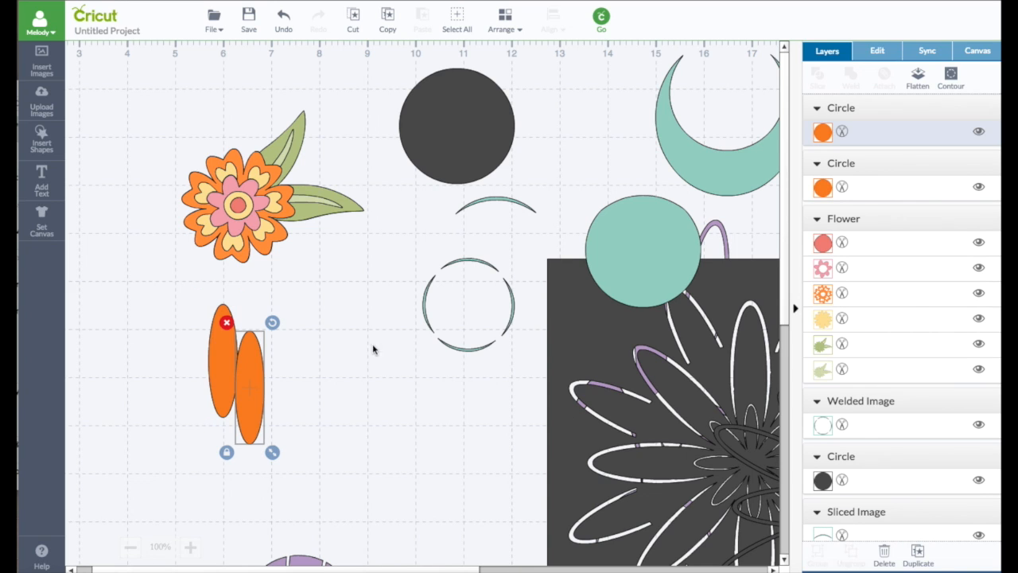
pyautogui.moveTo(259, 382); pyautogui.dragTo(248, 357)
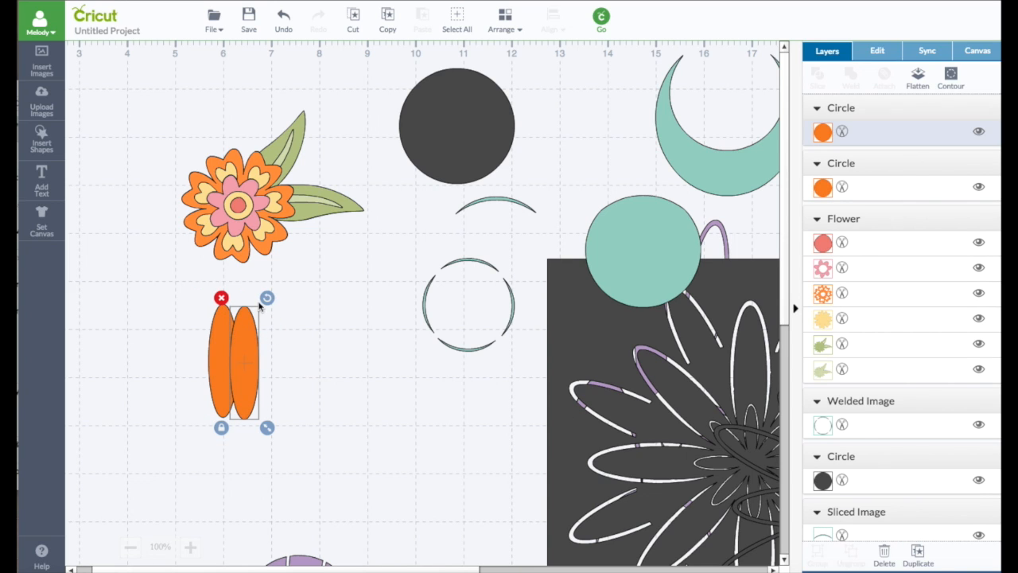
pyautogui.moveTo(267, 298); pyautogui.dragTo(276, 305)
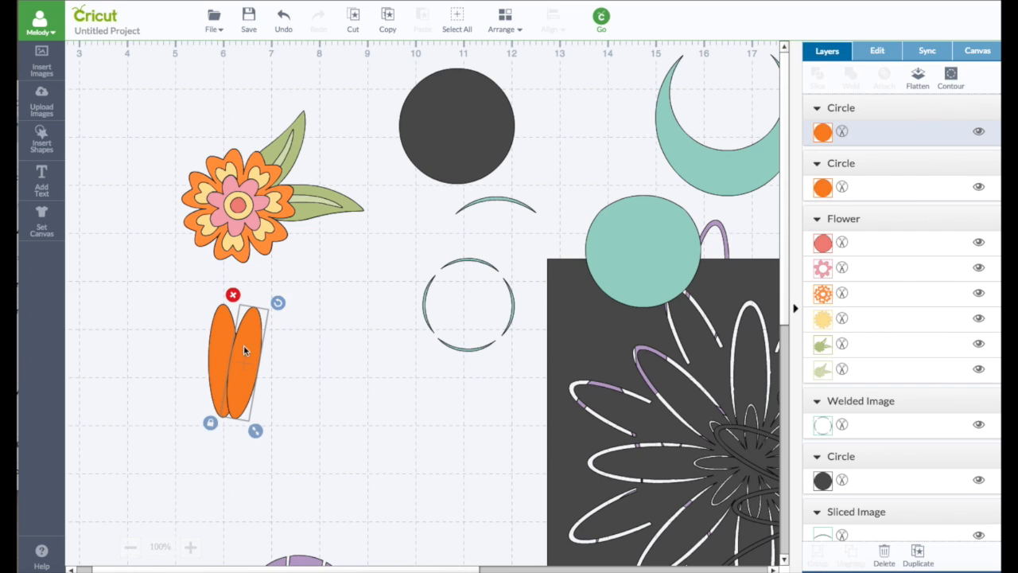
pyautogui.moveTo(250, 344); pyautogui.dragTo(241, 353)
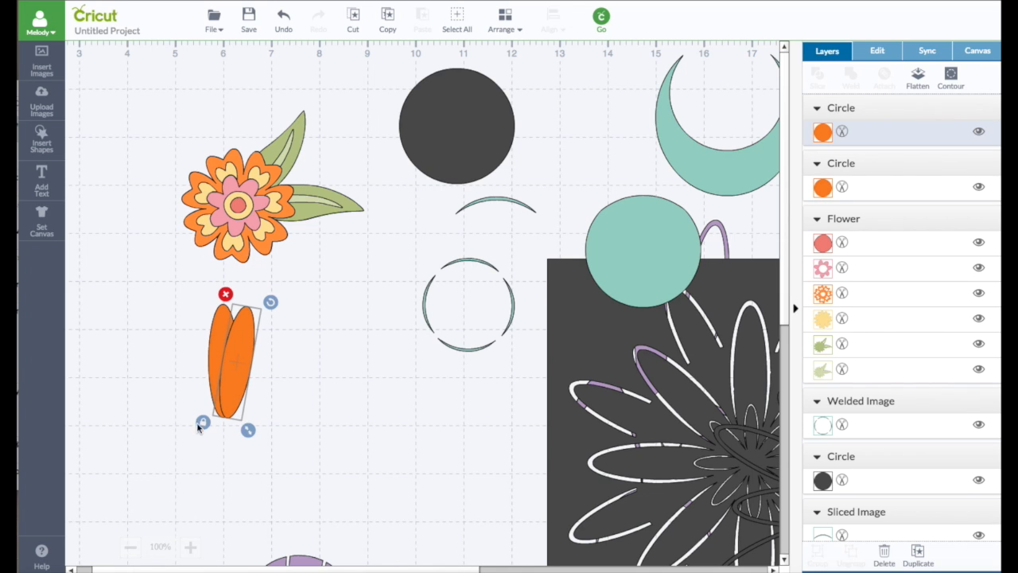
pyautogui.moveTo(247, 430); pyautogui.dragTo(256, 377)
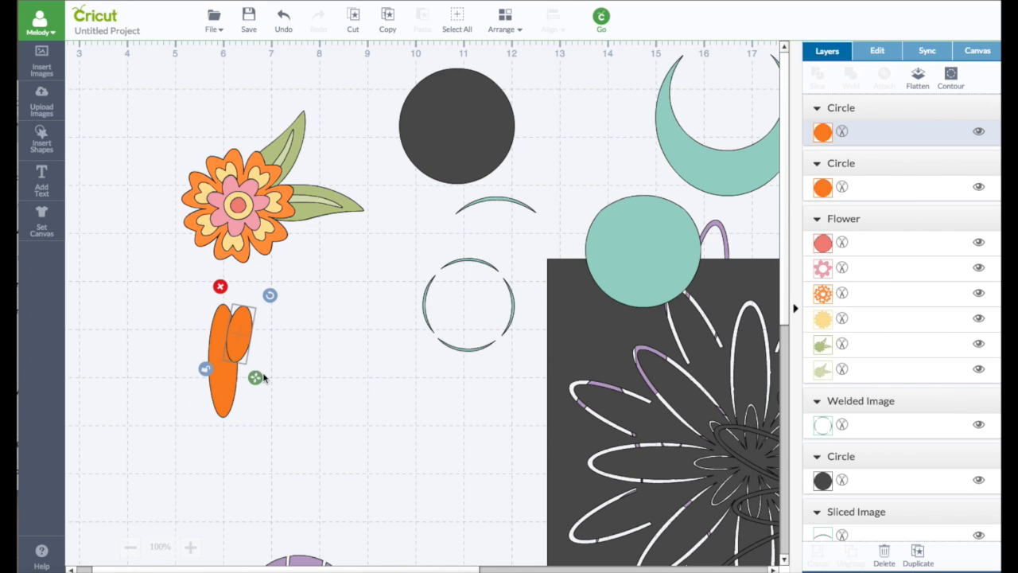
pyautogui.click(918, 555)
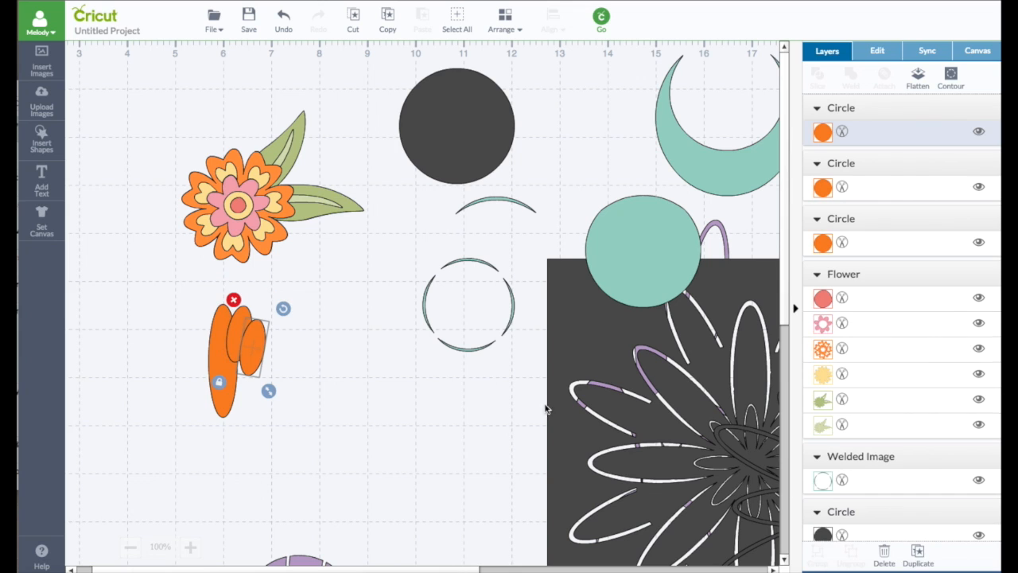
# Move the tall ellipse below the crescent ring and lean the two short petals together into a V-shaped heart.
pyautogui.moveTo(218, 405); pyautogui.dragTo(443, 459)
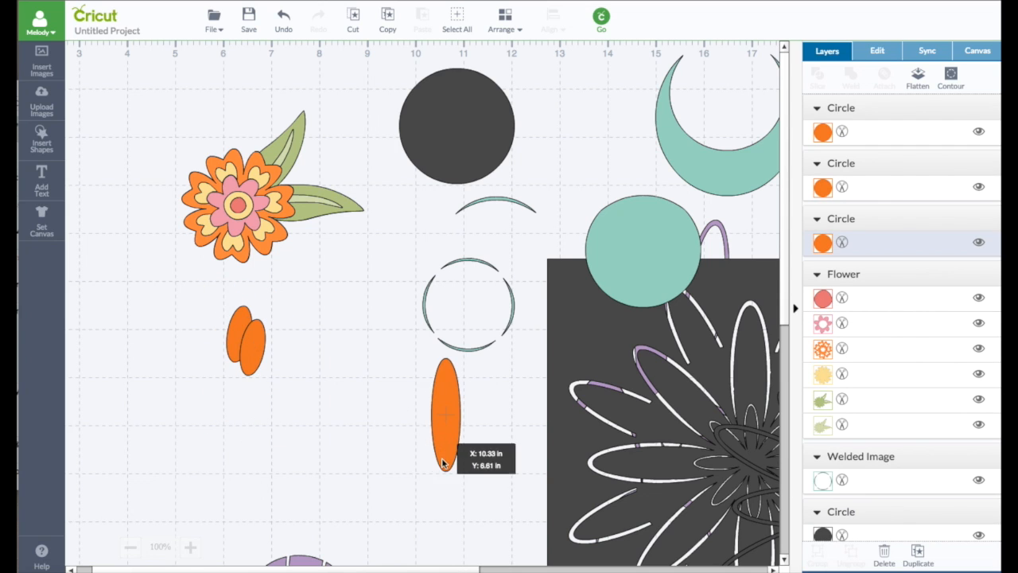
pyautogui.moveTo(226, 337); pyautogui.dragTo(203, 338)
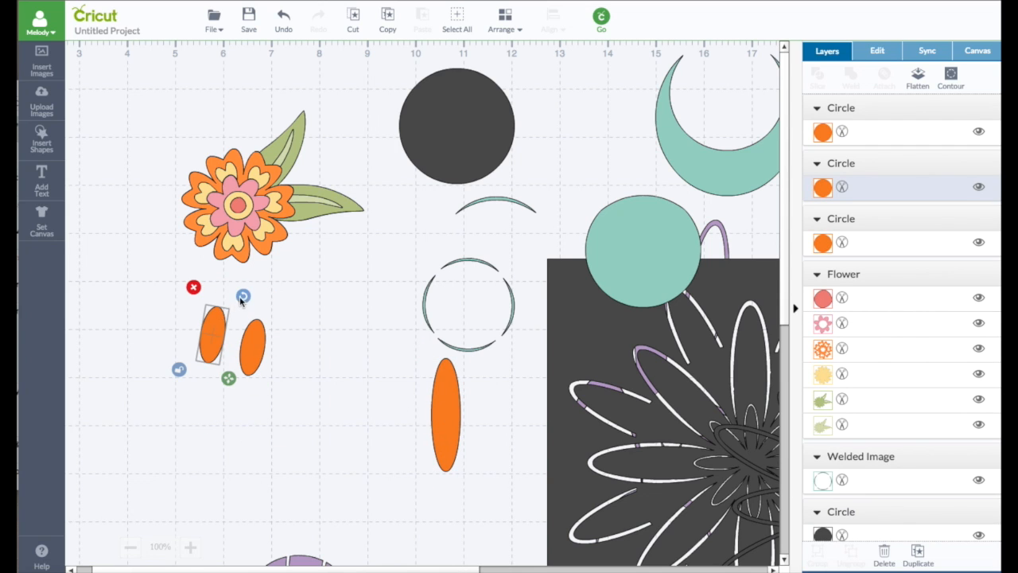
pyautogui.moveTo(241, 300); pyautogui.dragTo(220, 286)
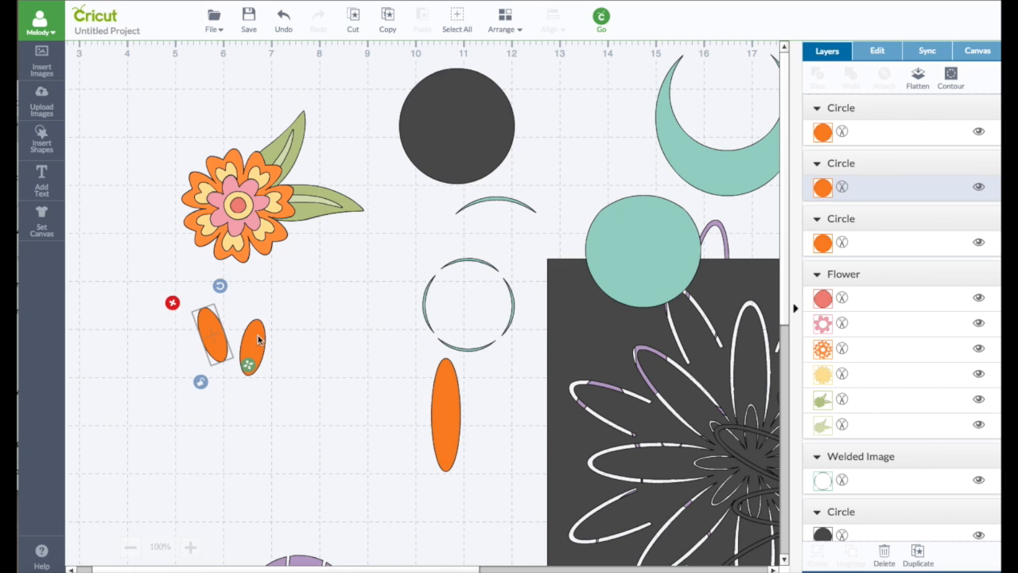
pyautogui.moveTo(258, 341); pyautogui.dragTo(236, 331)
# Align the tops of the two short orange petals and weld them into one heart.
pyautogui.click(303, 346)
pyautogui.moveTo(180, 296); pyautogui.dragTo(266, 385)
pyautogui.click(549, 22)
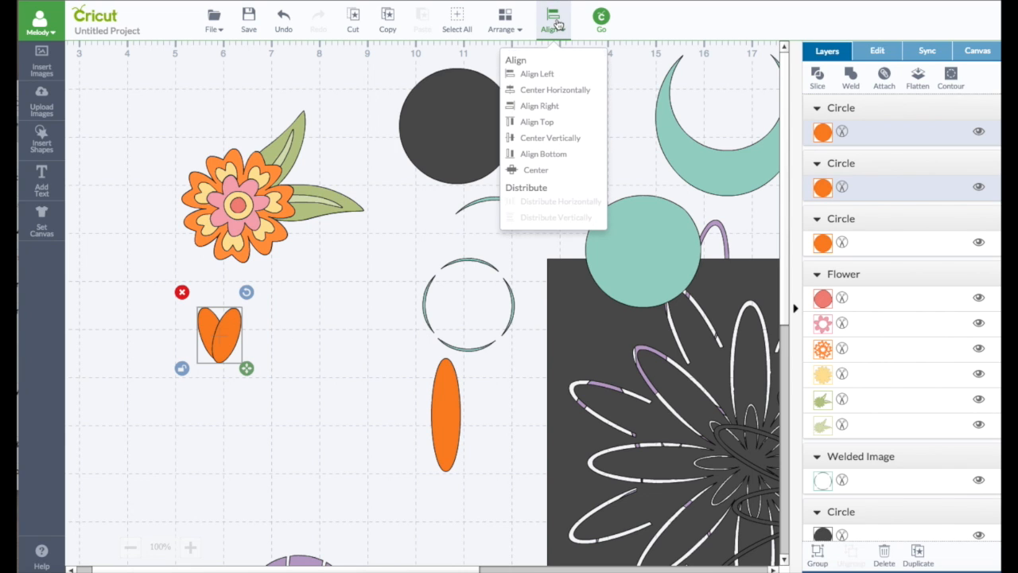
pyautogui.click(535, 123)
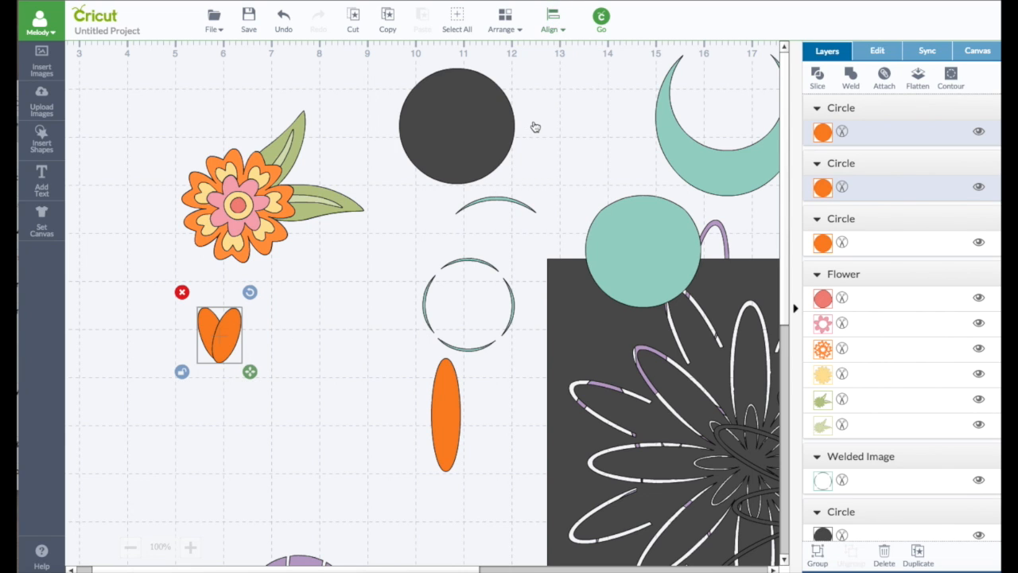
pyautogui.click(183, 302)
pyautogui.moveTo(180, 296); pyautogui.dragTo(257, 380)
pyautogui.click(850, 78)
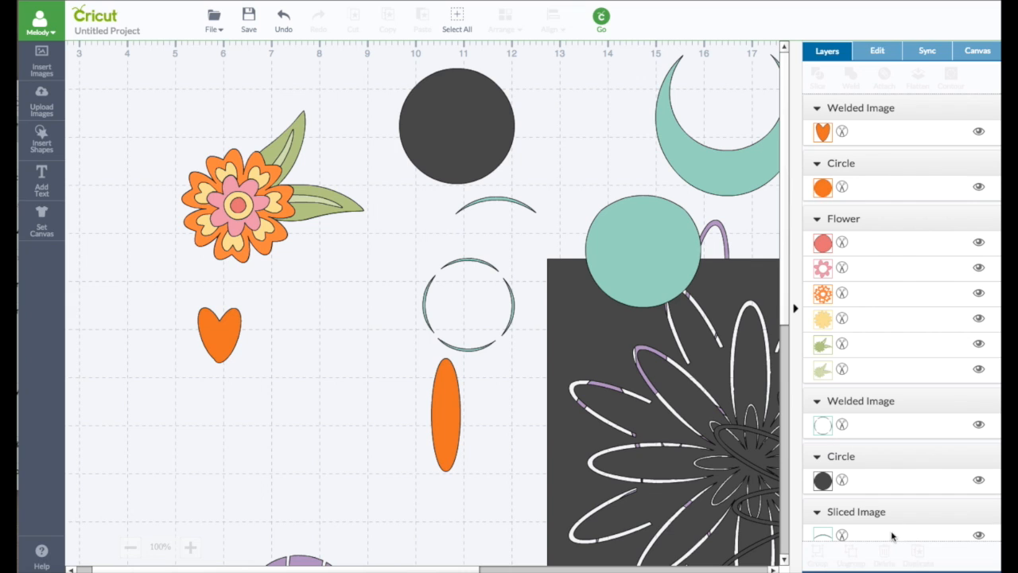
# Duplicate the orange heart, then make the copy narrower and lay it slightly lower over the original.
pyautogui.click(226, 313)
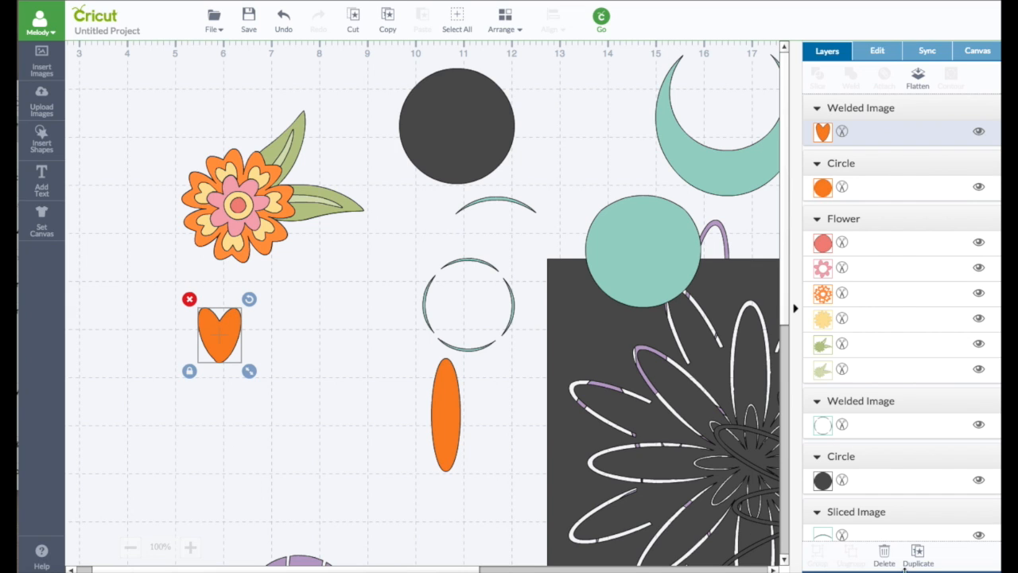
pyautogui.click(918, 554)
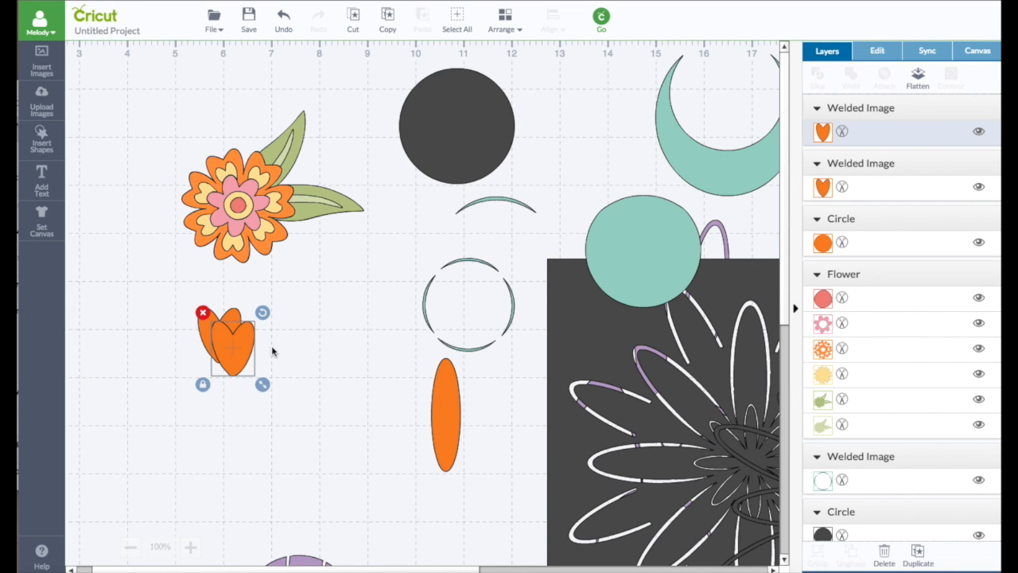
pyautogui.moveTo(246, 353); pyautogui.dragTo(321, 374)
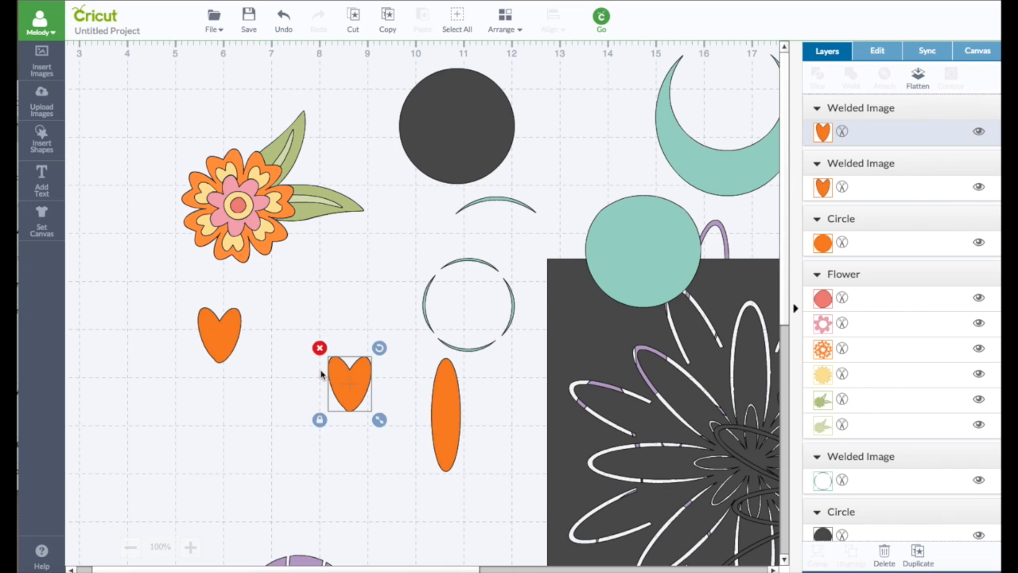
pyautogui.click(226, 345)
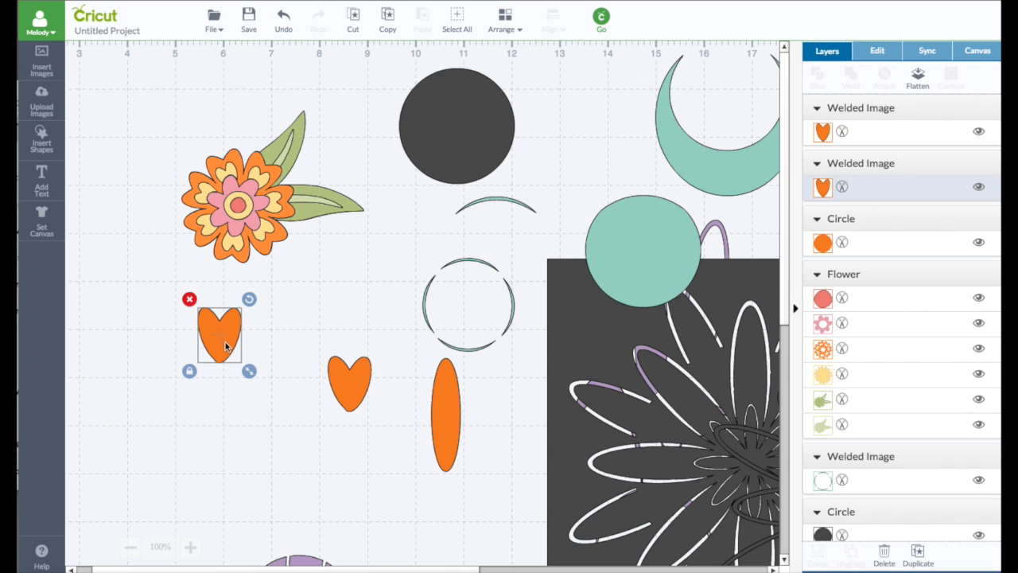
pyautogui.click(273, 165)
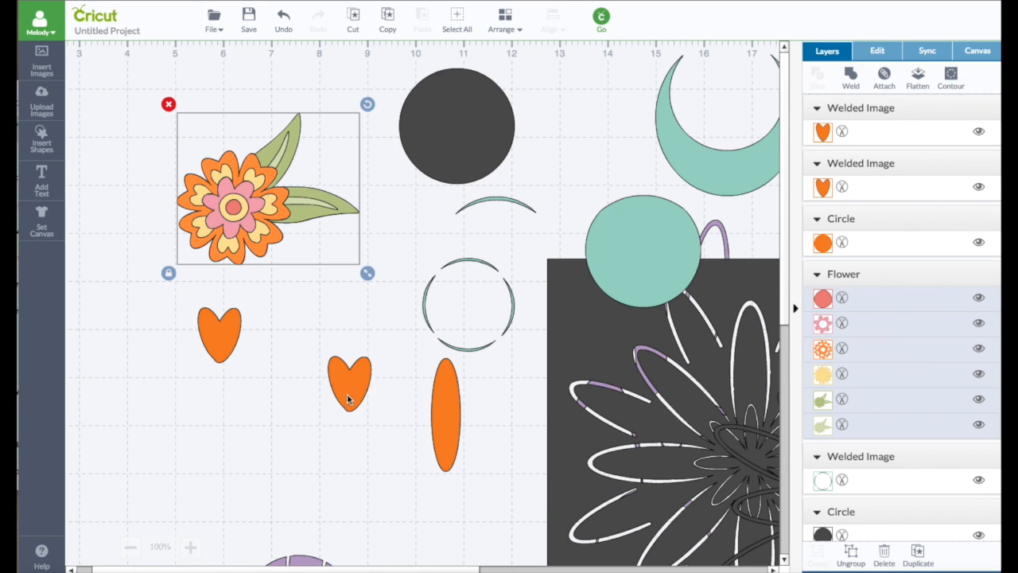
pyautogui.moveTo(347, 394); pyautogui.dragTo(249, 386)
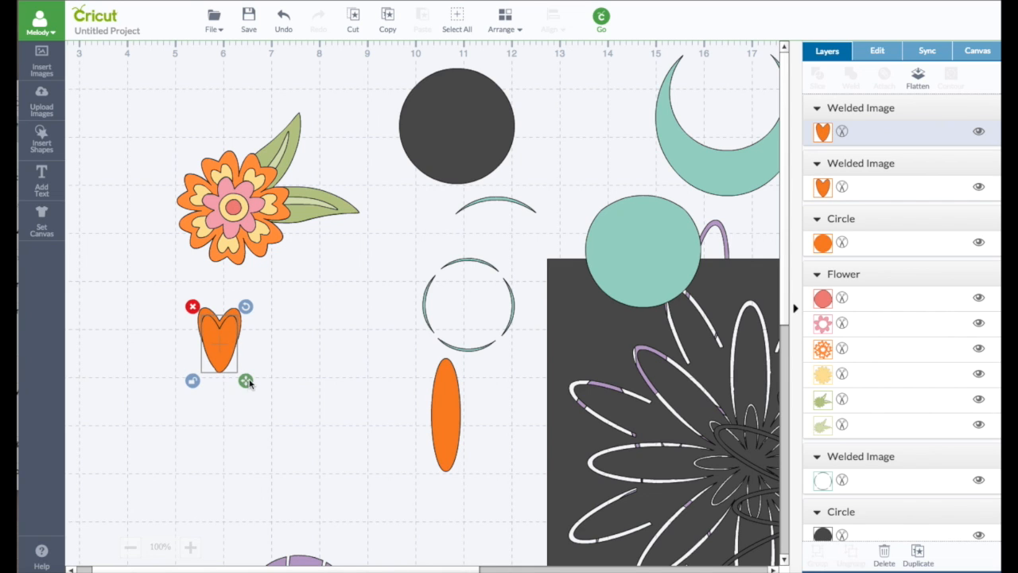
# Slice the two overlapping hearts and move the solid heart and the lower V piece away from the M-shaped outline.
pyautogui.click(262, 341)
pyautogui.moveTo(185, 295); pyautogui.dragTo(266, 384)
pyautogui.click(820, 76)
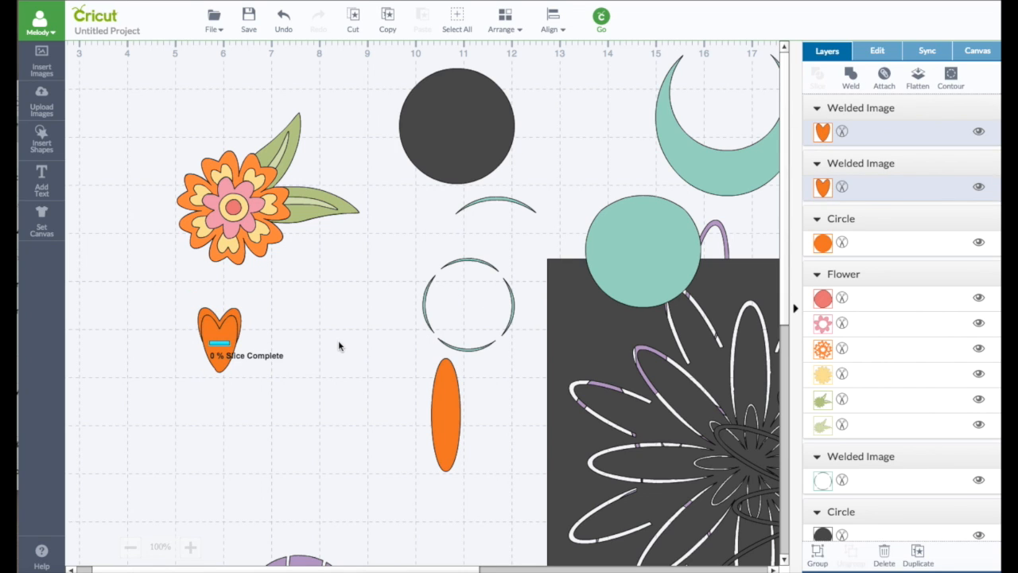
pyautogui.moveTo(218, 334); pyautogui.dragTo(309, 382)
pyautogui.click(228, 370)
pyautogui.moveTo(228, 370); pyautogui.dragTo(302, 404)
# Tilt the M-shaped outline clockwise and duplicate it twice, fanning the three outlines into a half-flower arc.
pyautogui.moveTo(241, 320)
pyautogui.mouseDown()
pyautogui.moveTo(278, 286)
pyautogui.moveTo(303, 282)
pyautogui.moveTo(287, 291)
pyautogui.moveTo(275, 165)
pyautogui.moveTo(231, 334)
pyautogui.mouseUp()
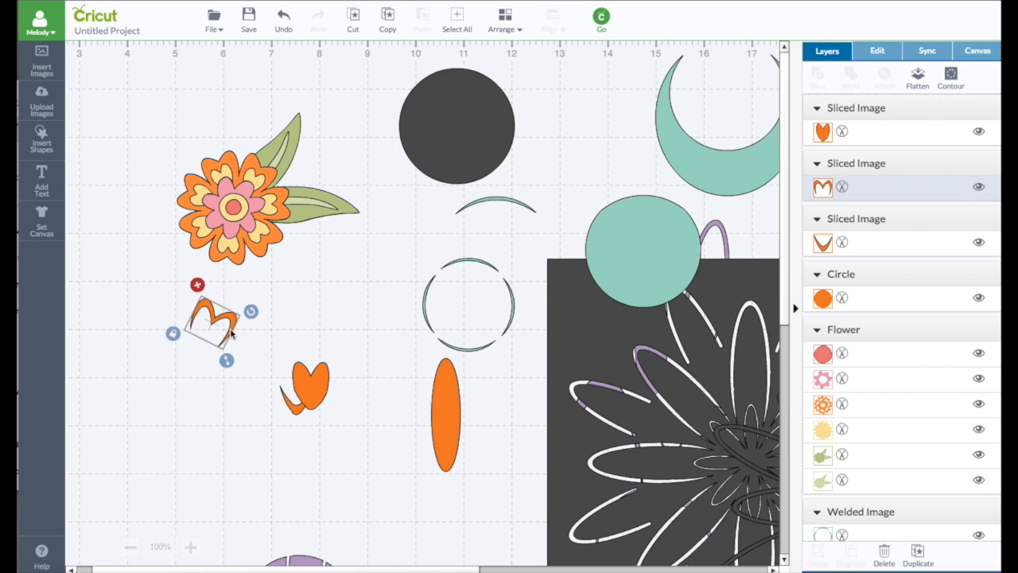
pyautogui.click(918, 553)
pyautogui.click(226, 334)
pyautogui.moveTo(226, 335); pyautogui.dragTo(228, 414)
pyautogui.click(931, 555)
pyautogui.moveTo(257, 425); pyautogui.dragTo(225, 426)
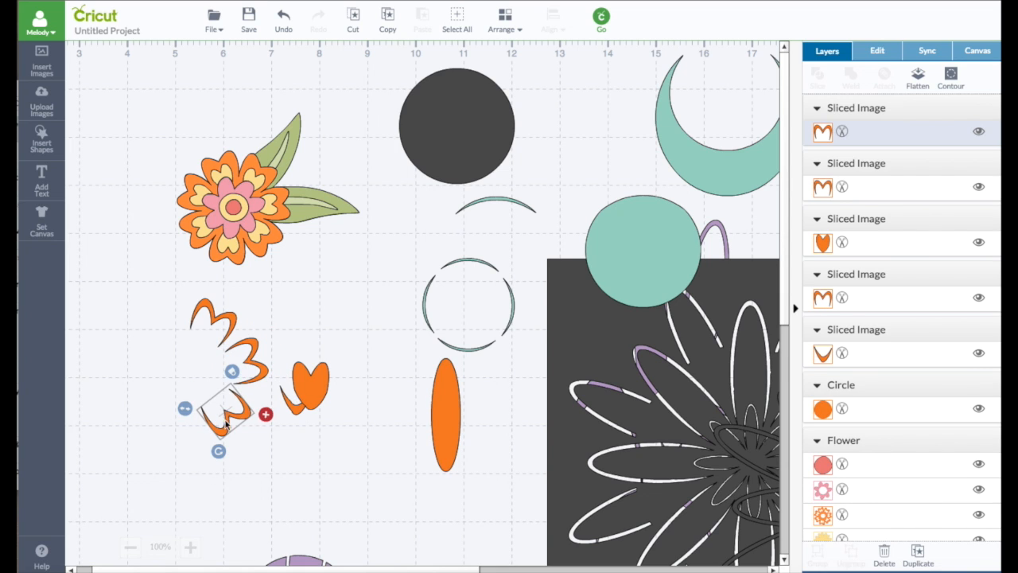
# Fine-tune the rotation of the upper petal outline and the position of the lower one in the arc.
pyautogui.click(227, 321)
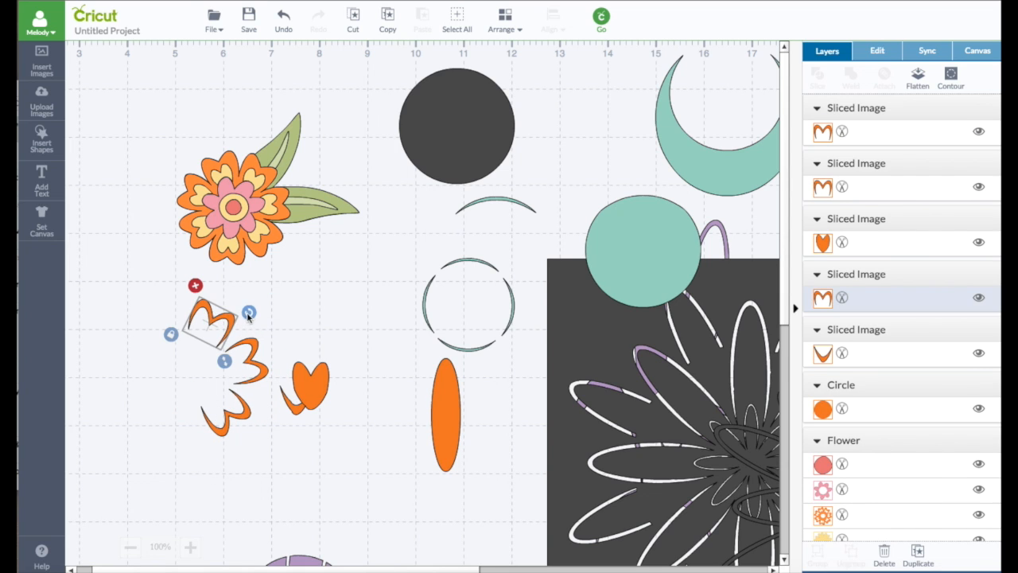
pyautogui.moveTo(249, 316)
pyautogui.mouseDown()
pyautogui.moveTo(243, 303)
pyautogui.moveTo(230, 319)
pyautogui.mouseUp()
pyautogui.click(228, 317)
pyautogui.click(243, 419)
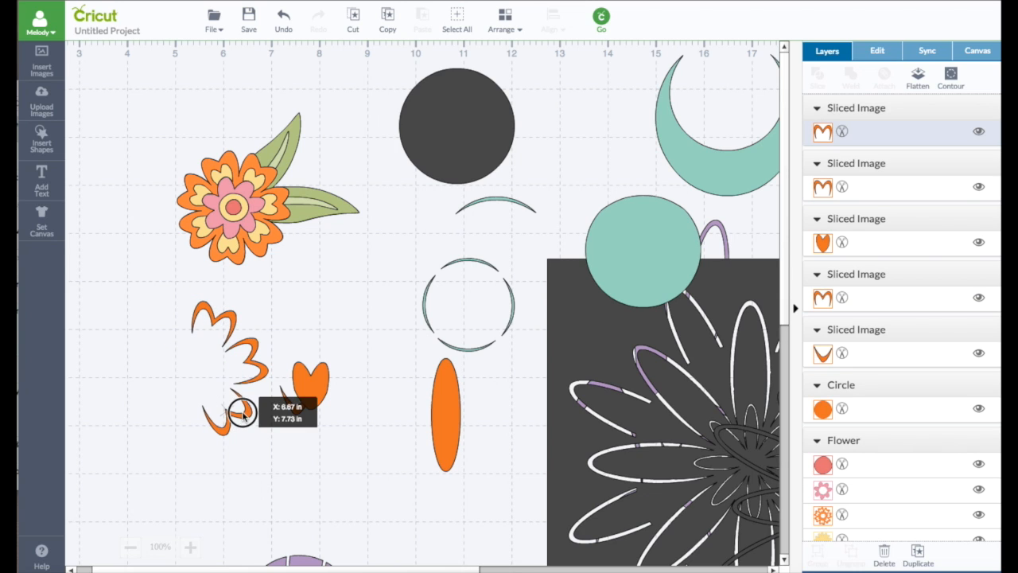
# Duplicate the upper petal outline, shrink the copy, and nest it inside the upper outline.
pyautogui.click(235, 320)
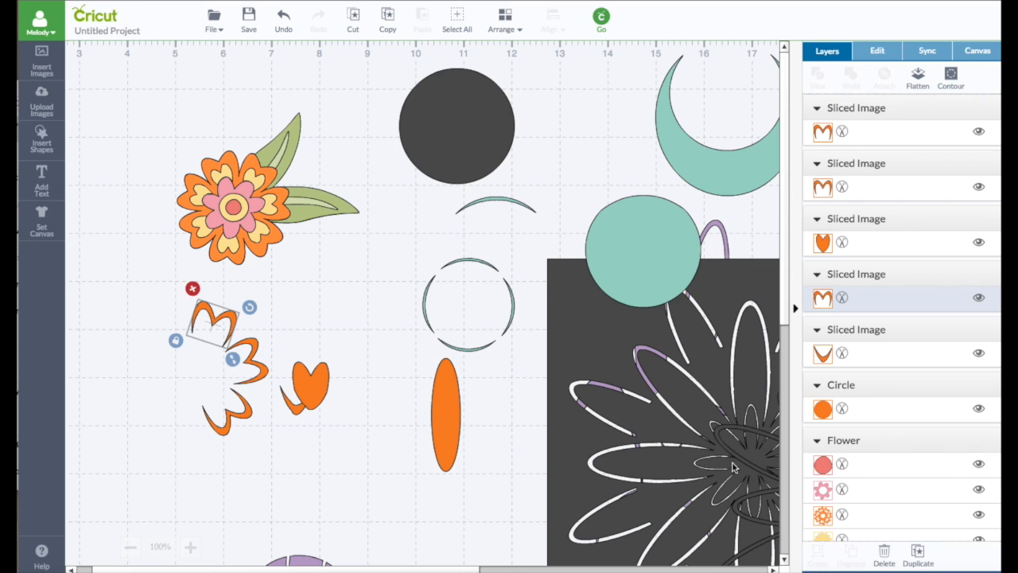
pyautogui.click(918, 550)
pyautogui.moveTo(263, 387); pyautogui.dragTo(247, 382)
pyautogui.moveTo(244, 342); pyautogui.dragTo(205, 338)
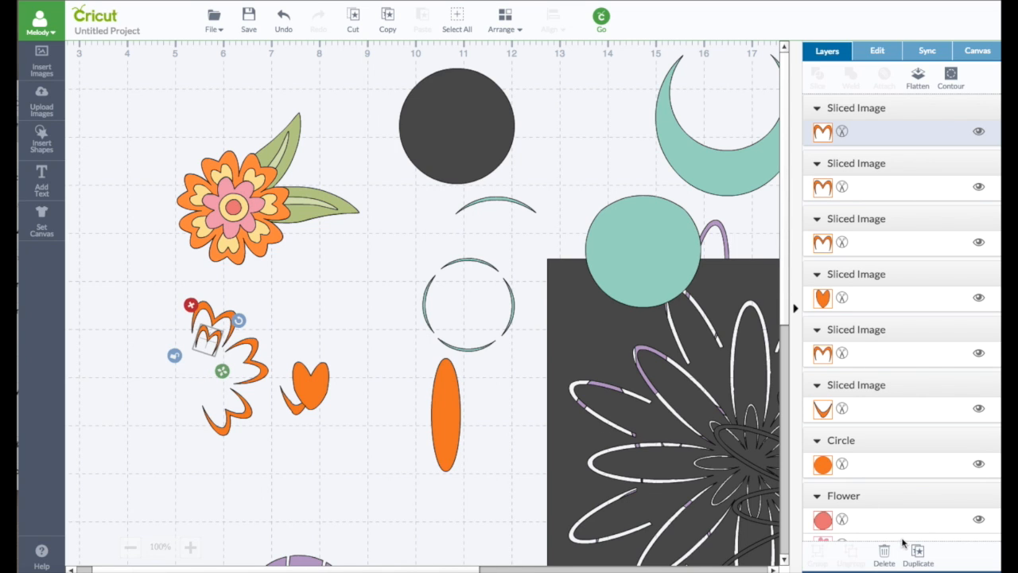
# Duplicate the small petal outline twice, rotating and nesting the copies inside the middle and lower outlines.
pyautogui.click(920, 556)
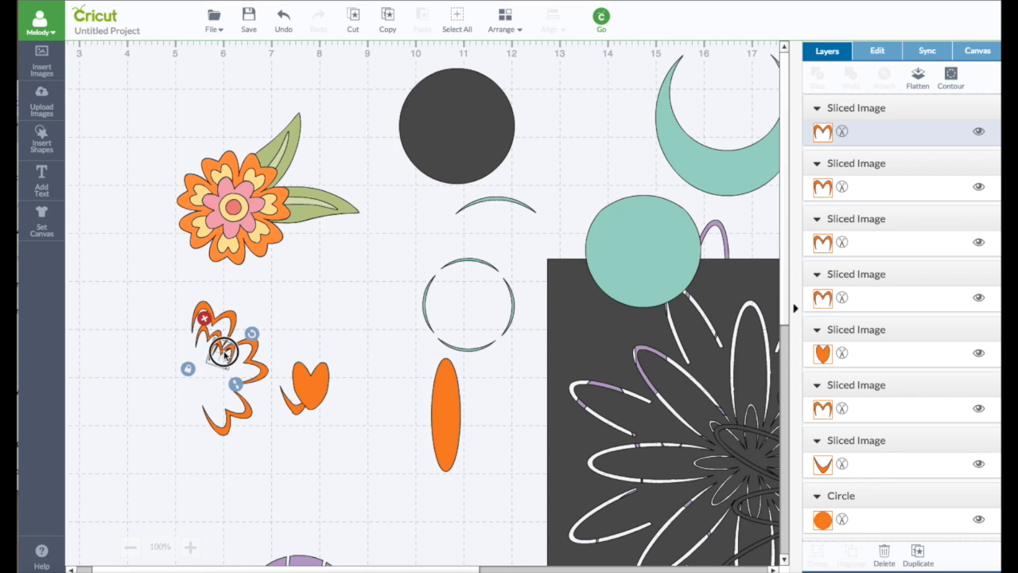
pyautogui.moveTo(225, 352)
pyautogui.mouseDown()
pyautogui.moveTo(231, 376)
pyautogui.moveTo(268, 365)
pyautogui.moveTo(269, 381)
pyautogui.moveTo(261, 390)
pyautogui.moveTo(221, 376)
pyautogui.moveTo(227, 355)
pyautogui.mouseUp()
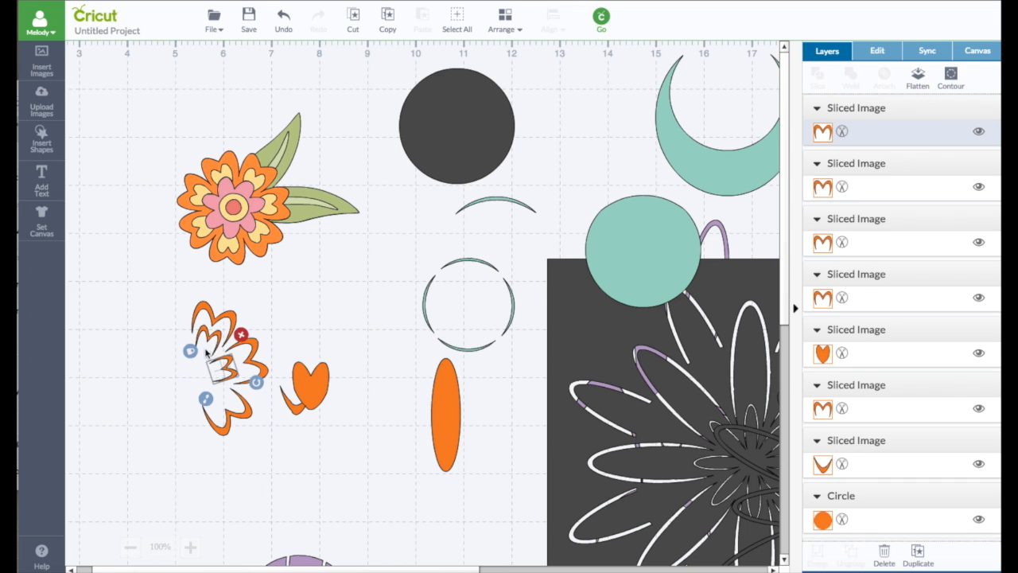
pyautogui.click(920, 556)
pyautogui.moveTo(238, 383); pyautogui.dragTo(236, 414)
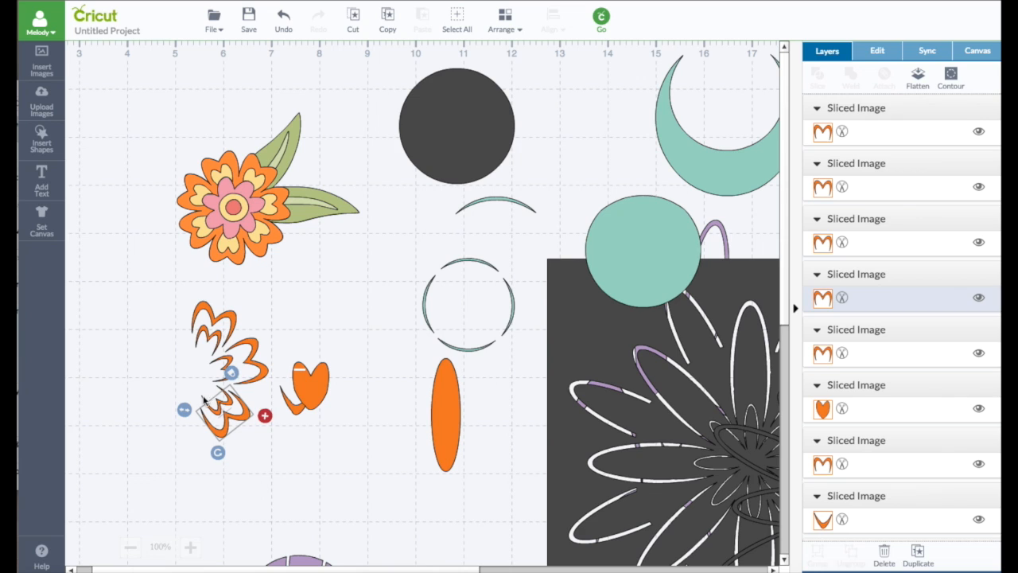
# Fine-tune the positions of the nested petal outlines so each small one sits evenly inside its larger outline.
pyautogui.click(205, 401)
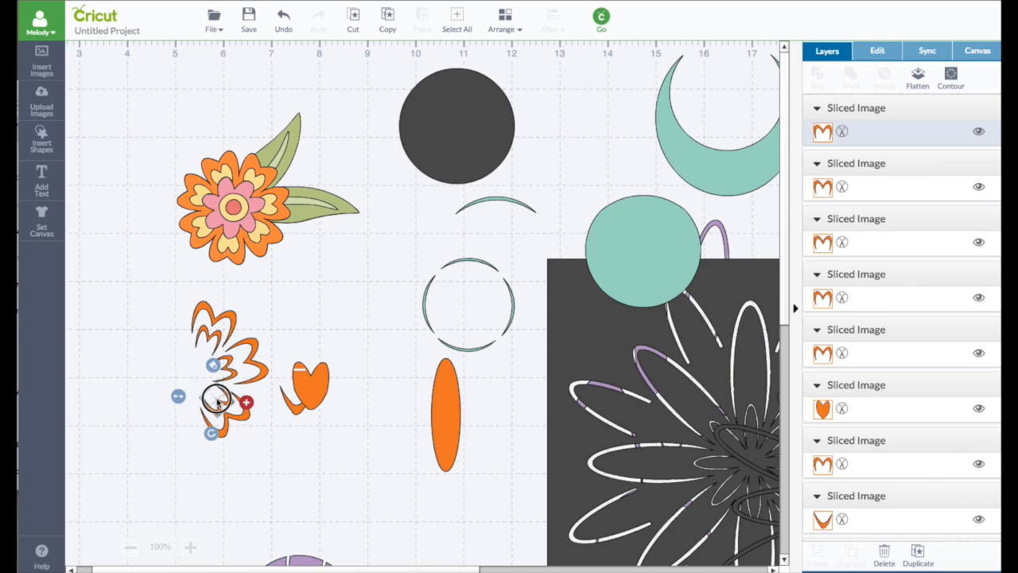
pyautogui.click(214, 400)
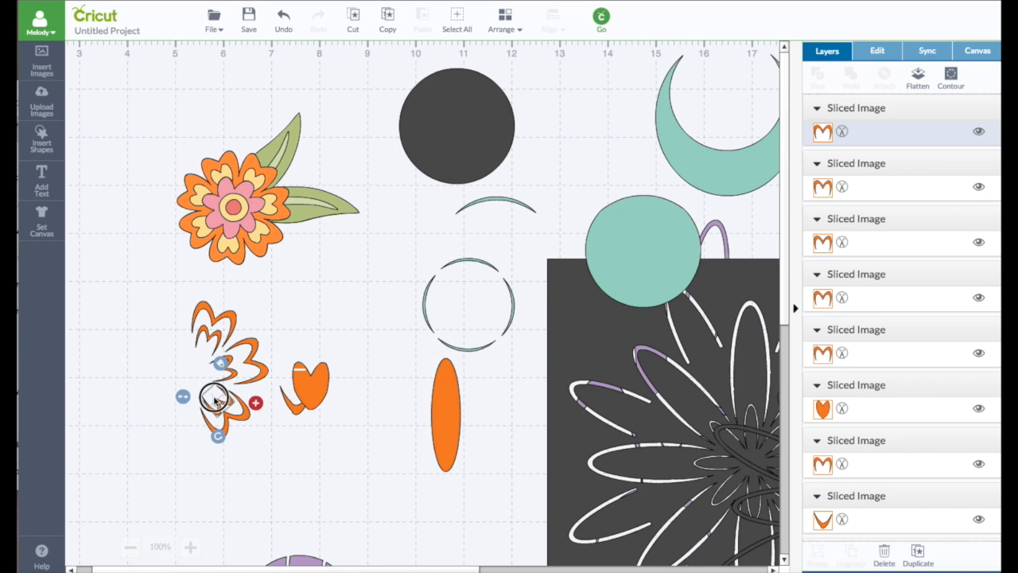
pyautogui.moveTo(215, 400); pyautogui.dragTo(214, 403)
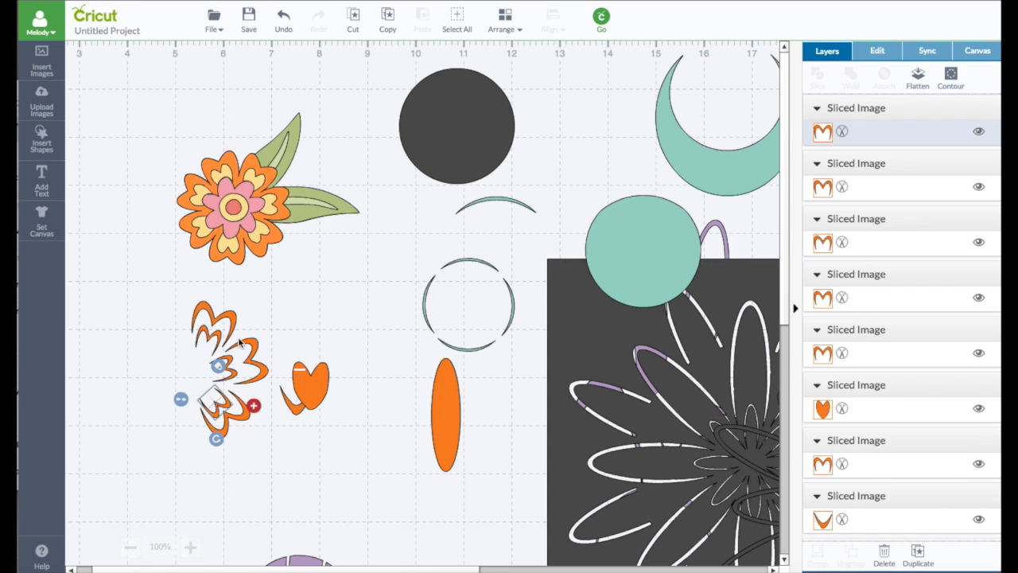
pyautogui.moveTo(223, 320); pyautogui.dragTo(218, 317)
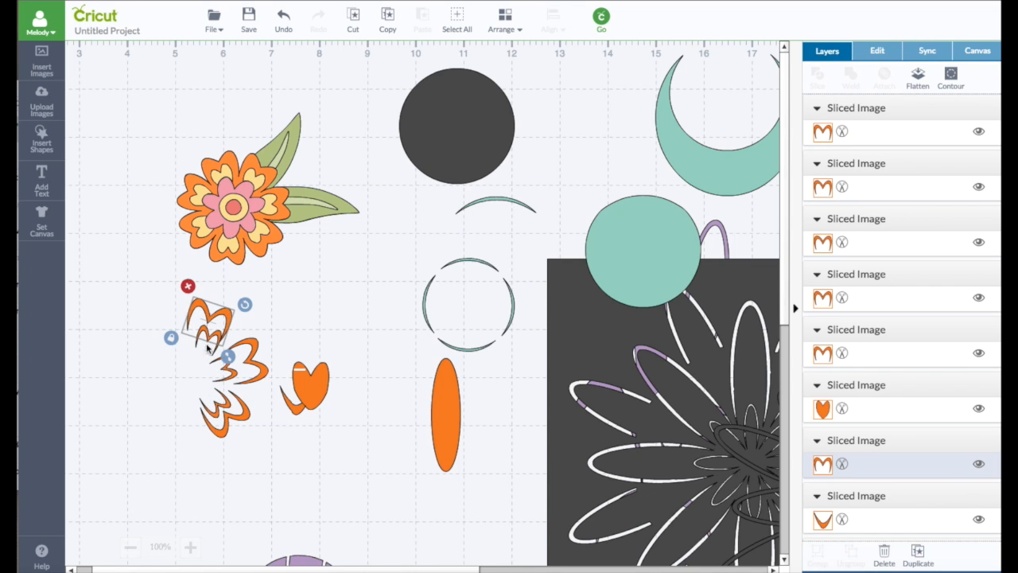
pyautogui.click(204, 349)
pyautogui.moveTo(204, 352); pyautogui.dragTo(196, 341)
pyautogui.moveTo(230, 379); pyautogui.dragTo(234, 379)
pyautogui.click(272, 316)
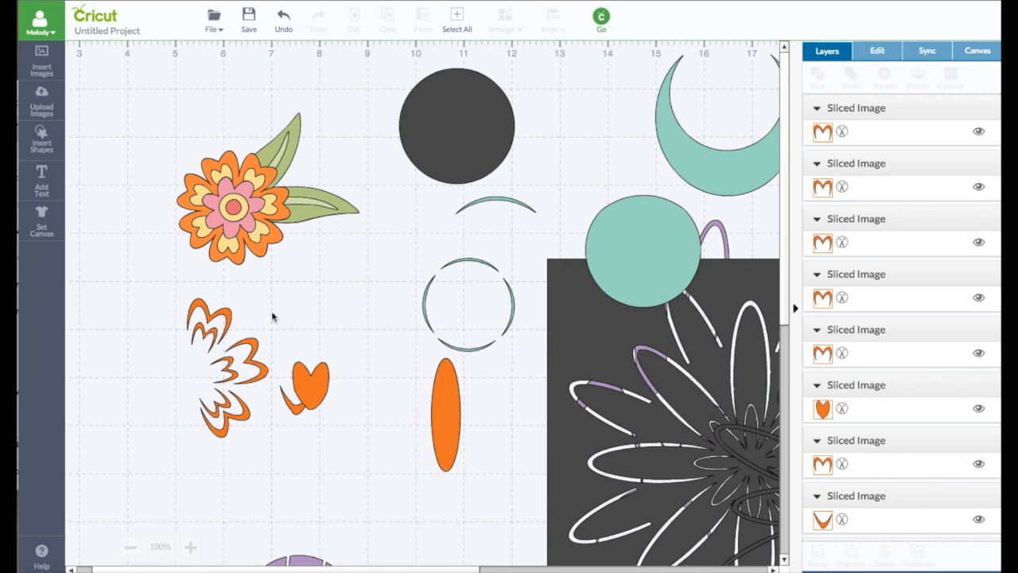
# Weld the upper petal outline to its nested small outline and duplicate the welded double petal three times.
pyautogui.moveTo(173, 285); pyautogui.dragTo(239, 359)
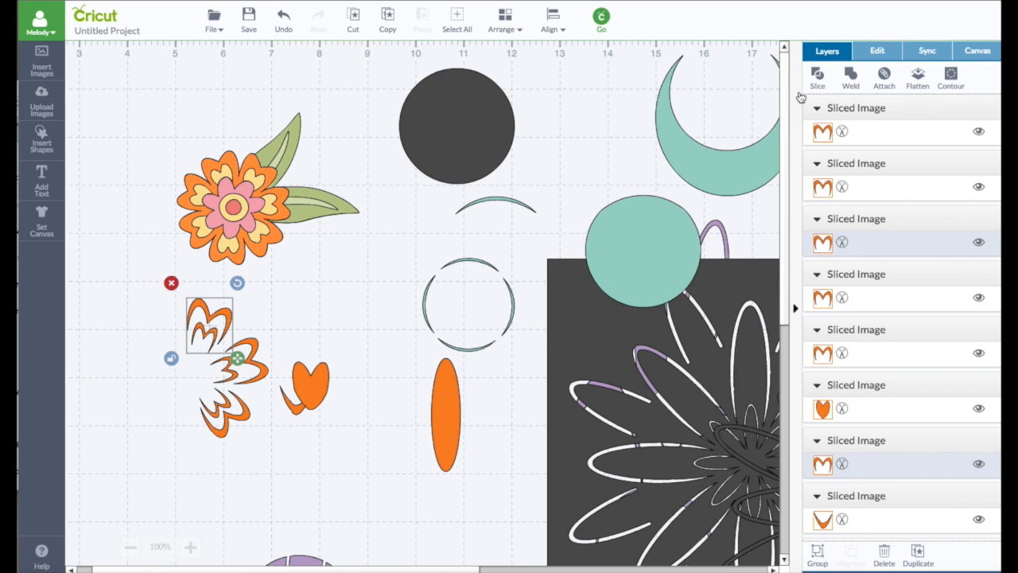
pyautogui.click(851, 80)
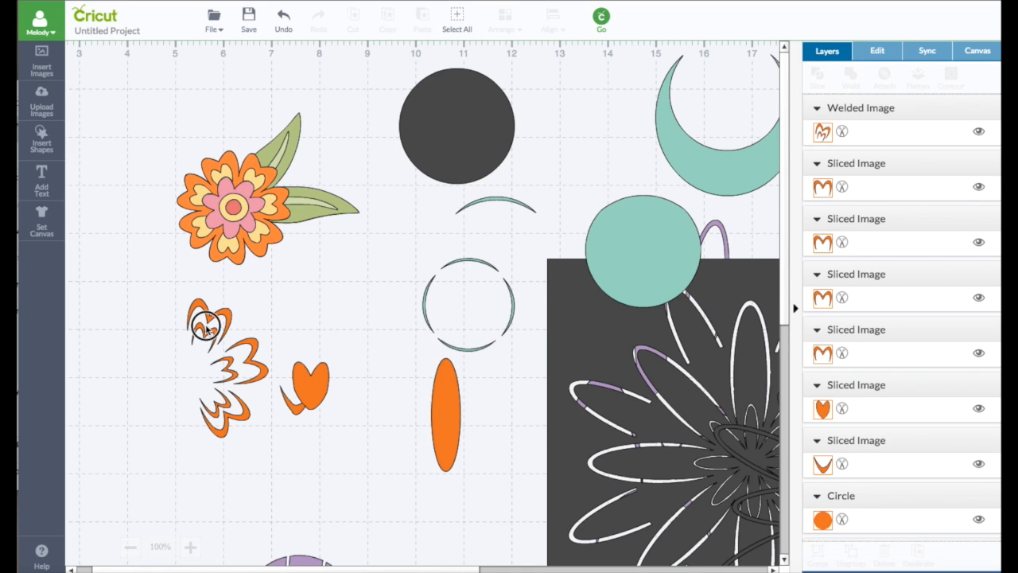
pyautogui.click(206, 330)
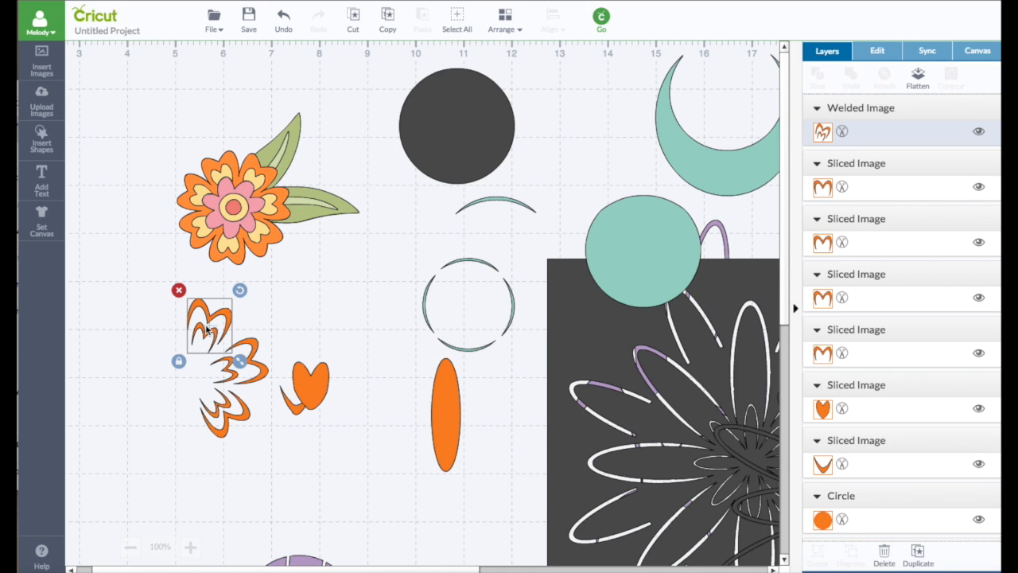
pyautogui.click(919, 554)
pyautogui.click(919, 555)
pyautogui.click(919, 555)
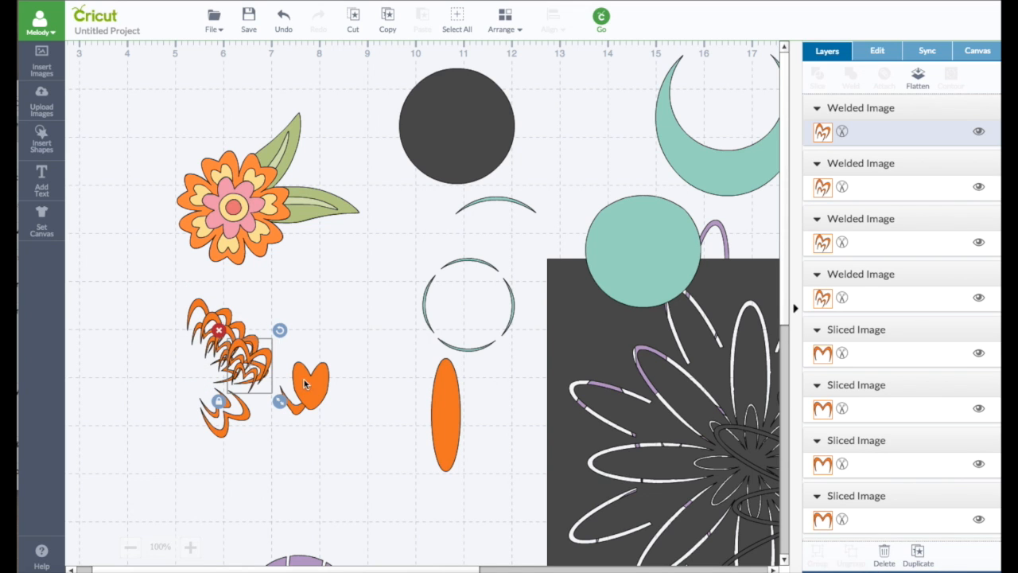
# Rotate the three welded double-petal copies and place them around the open side of the arc to close the flower ring.
pyautogui.moveTo(242, 358); pyautogui.dragTo(132, 328)
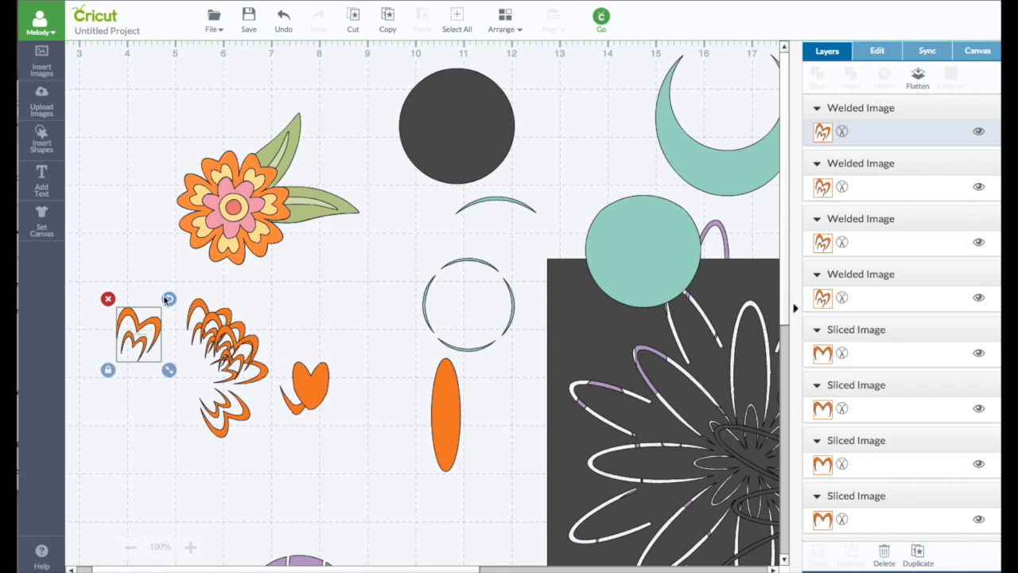
pyautogui.moveTo(168, 299); pyautogui.dragTo(115, 292)
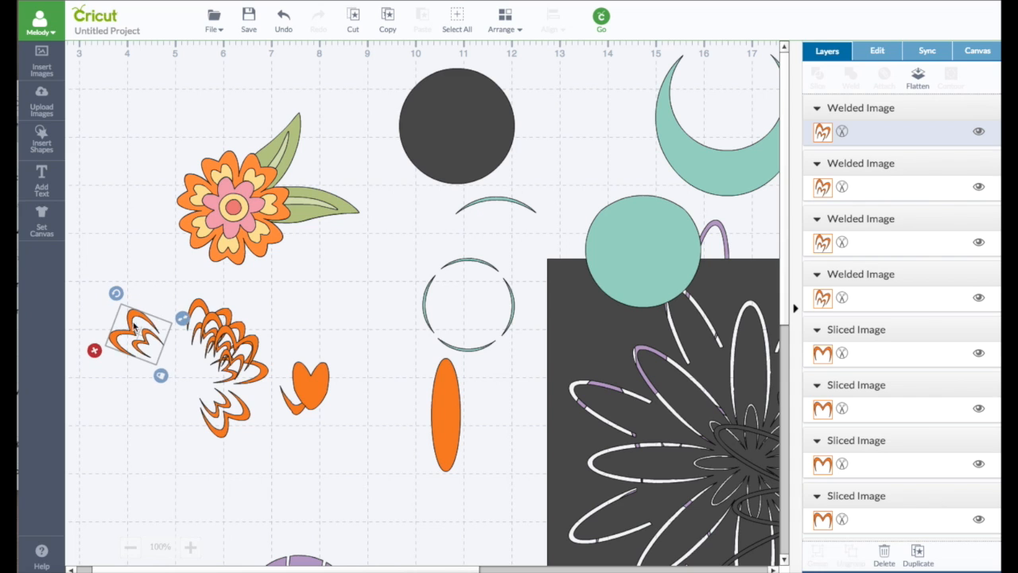
pyautogui.moveTo(144, 351); pyautogui.dragTo(164, 351)
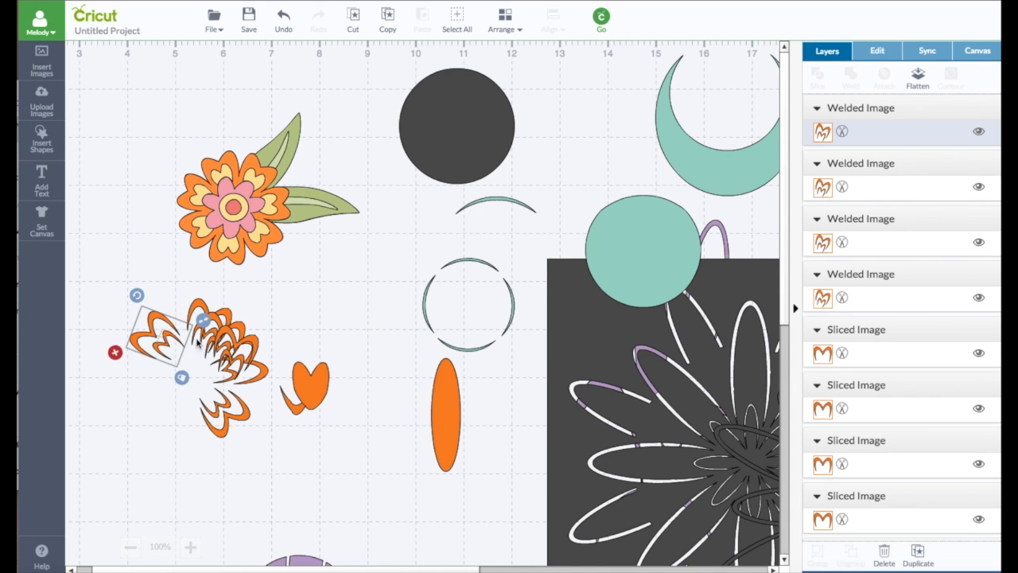
pyautogui.moveTo(231, 338); pyautogui.dragTo(83, 411)
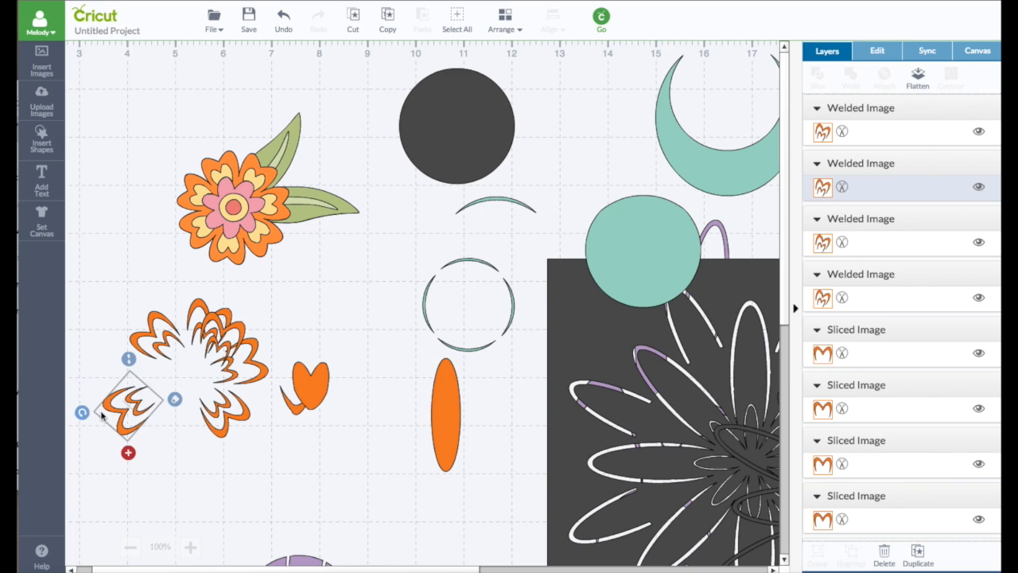
pyautogui.moveTo(144, 406); pyautogui.dragTo(165, 382)
pyautogui.click(203, 360)
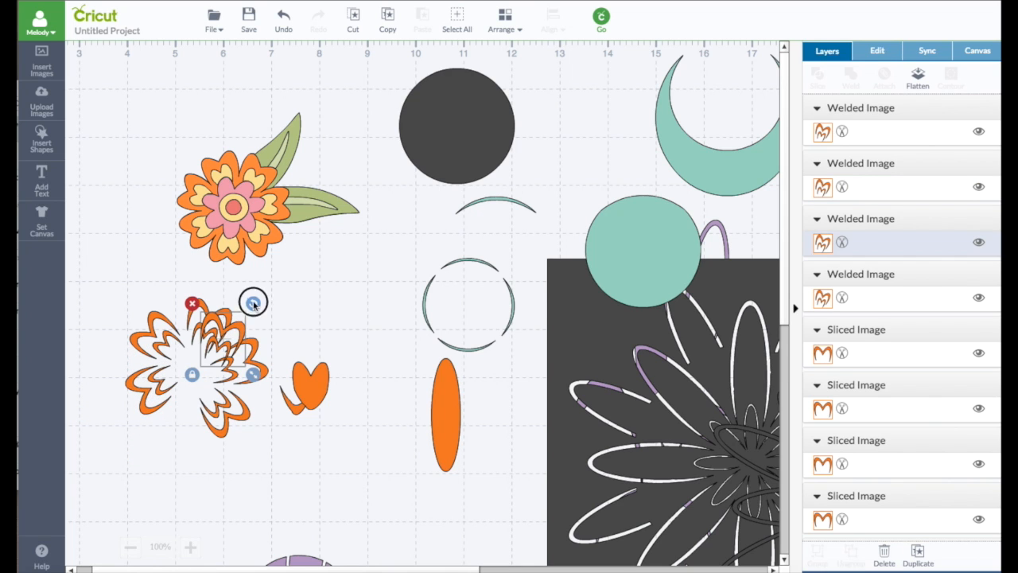
pyautogui.moveTo(252, 302); pyautogui.dragTo(163, 413)
pyautogui.moveTo(213, 376); pyautogui.dragTo(169, 460)
# Nudge the bottom, lower-right and right petal outlines to even out the spacing around the flower.
pyautogui.click(241, 415)
pyautogui.moveTo(241, 416); pyautogui.dragTo(205, 406)
pyautogui.click(221, 454)
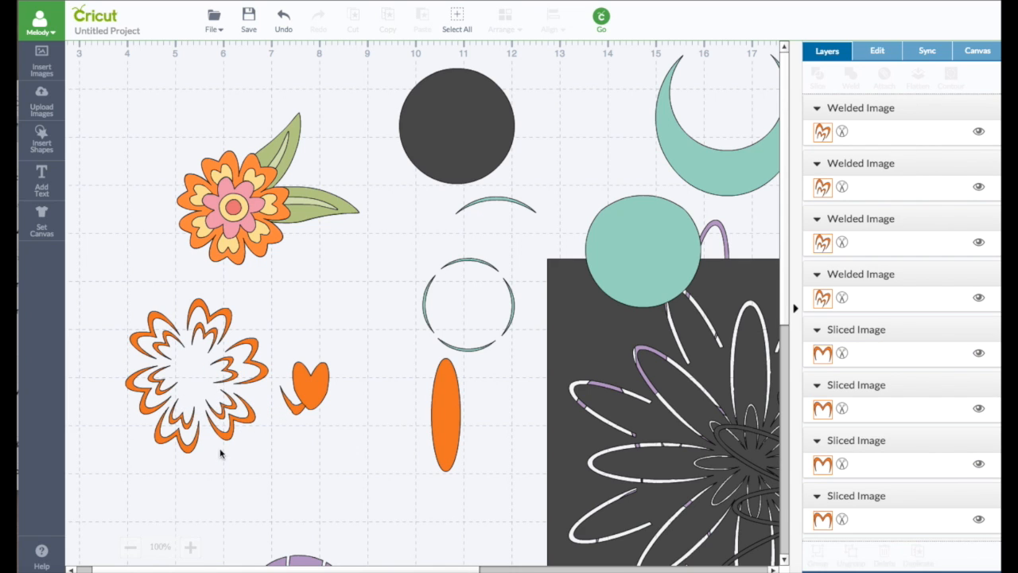
pyautogui.moveTo(172, 439); pyautogui.dragTo(182, 444)
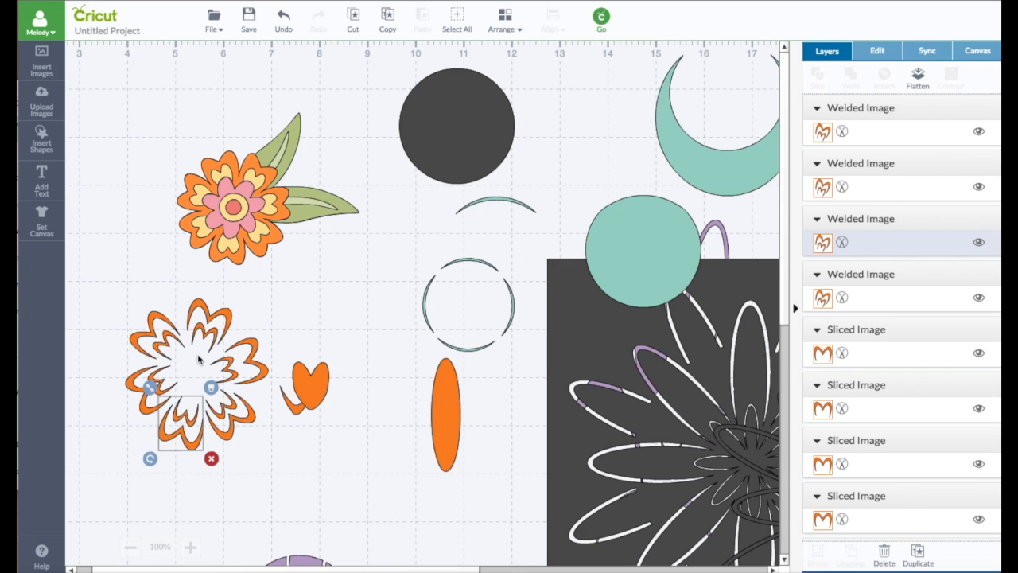
pyautogui.click(256, 363)
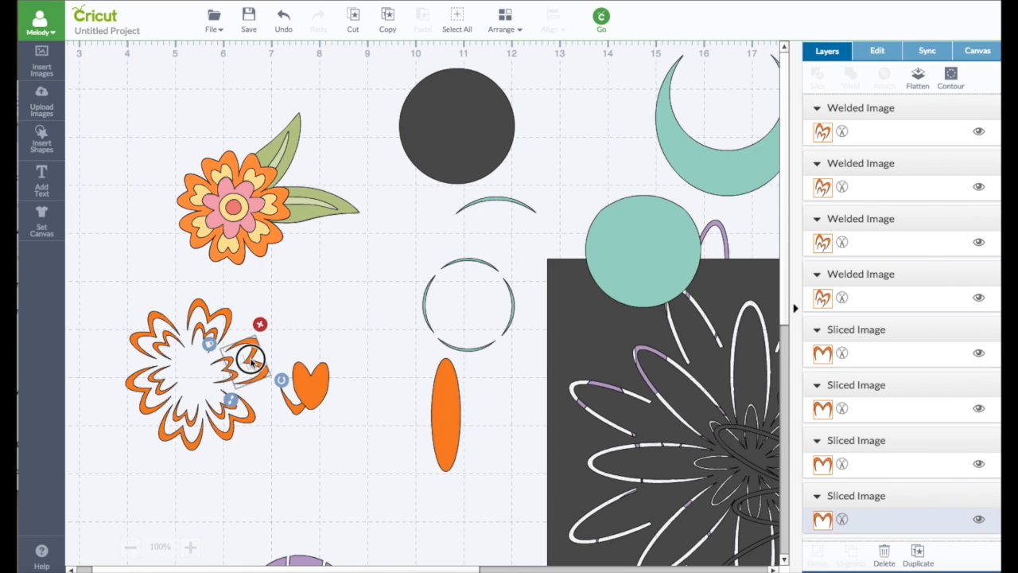
pyautogui.moveTo(219, 373); pyautogui.dragTo(218, 370)
pyautogui.moveTo(245, 416); pyautogui.dragTo(212, 402)
pyautogui.click(284, 467)
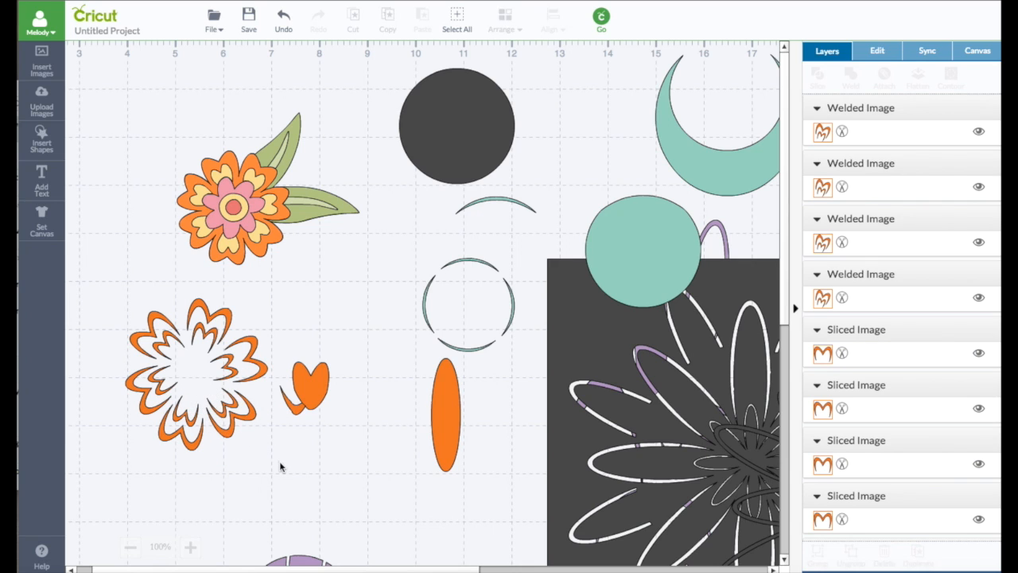
pyautogui.moveTo(251, 371); pyautogui.dragTo(228, 363)
pyautogui.click(276, 451)
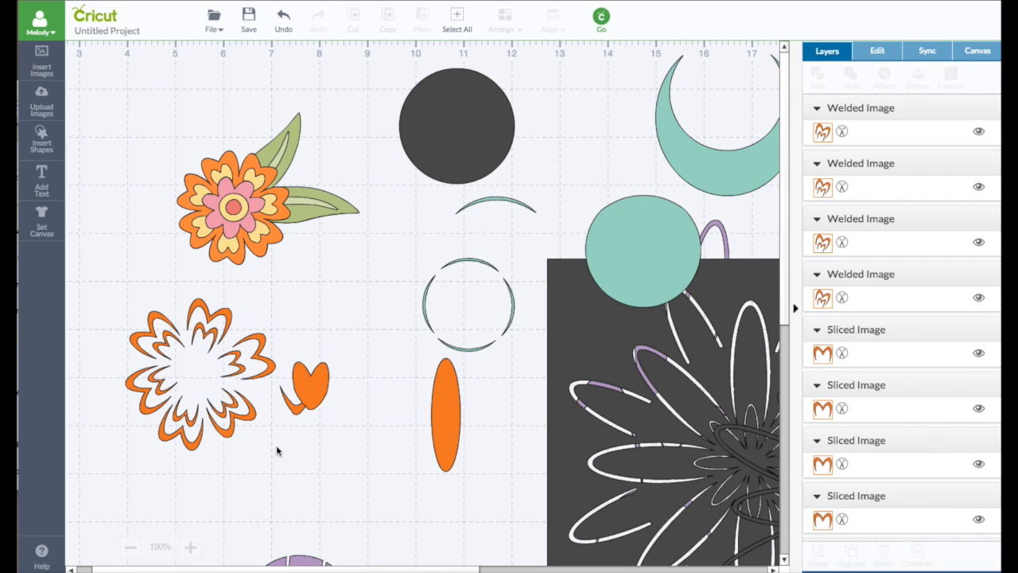
# Move the segmented ring into the middle of the orange flower and shrink it to fit the central opening.
pyautogui.moveTo(466, 301); pyautogui.dragTo(187, 381)
pyautogui.moveTo(244, 440); pyautogui.dragTo(197, 375)
pyautogui.click(149, 354)
pyautogui.click(147, 356)
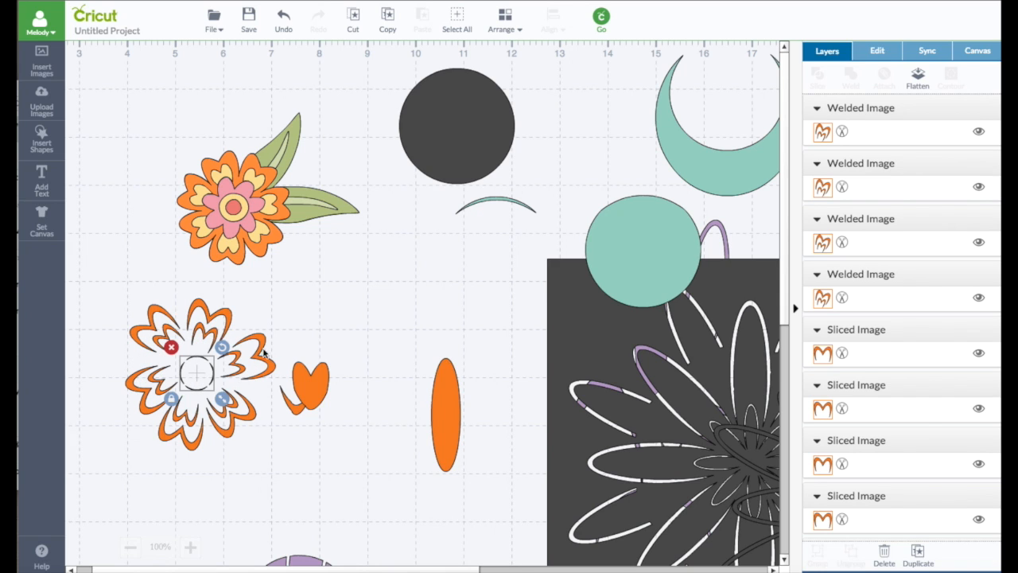
# Reposition the upper-left double petal and the right petal outlines evenly around the central ring.
pyautogui.moveTo(155, 318); pyautogui.dragTo(157, 329)
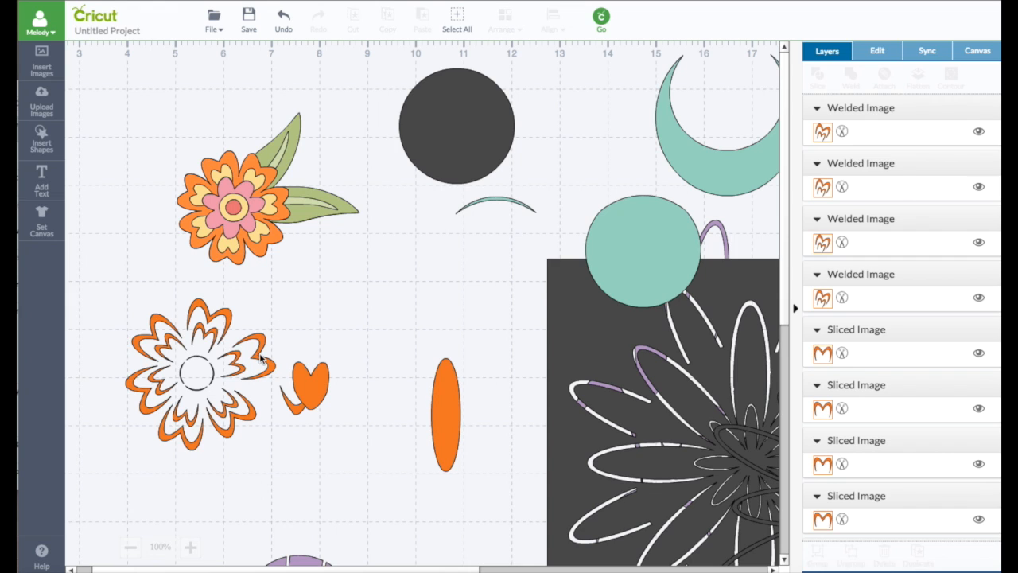
pyautogui.moveTo(263, 355)
pyautogui.mouseDown()
pyautogui.moveTo(227, 377)
pyautogui.moveTo(277, 355)
pyautogui.mouseUp()
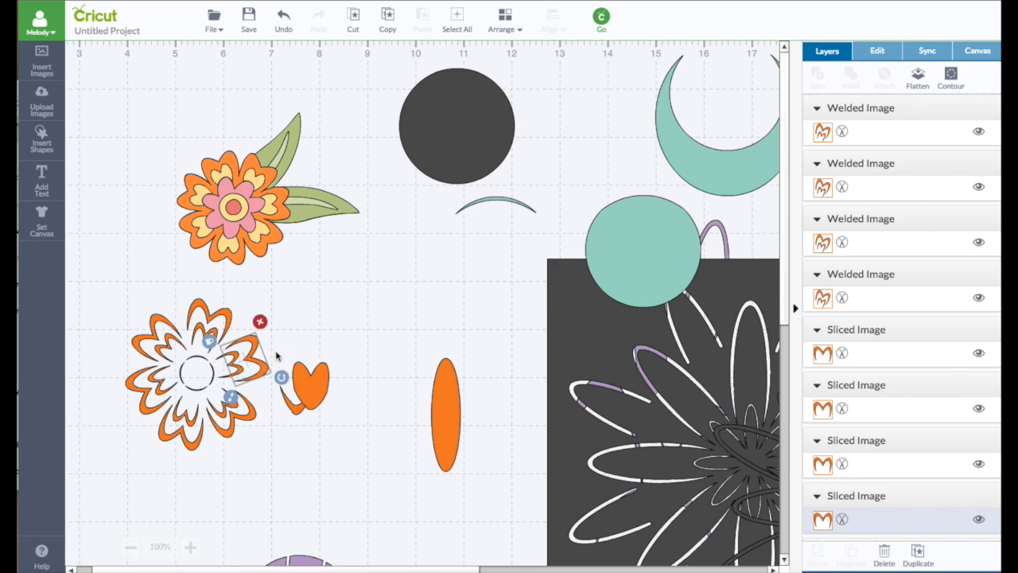
pyautogui.click(298, 338)
pyautogui.moveTo(312, 408); pyautogui.dragTo(214, 393)
pyautogui.click(316, 350)
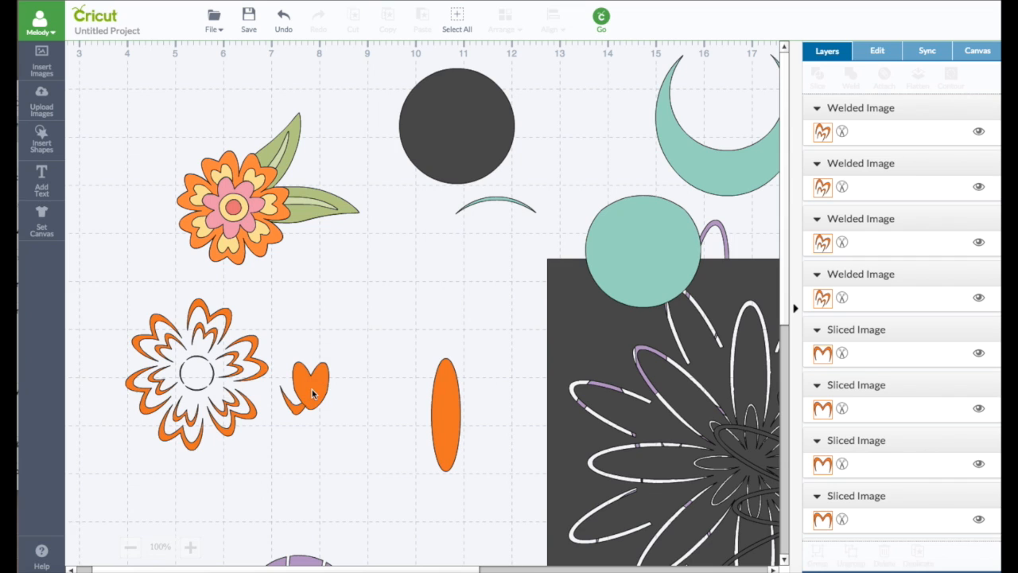
# Move the leftover heart and V-shaped sliver farther from the flower and adjust its lower-right and bottom petals.
pyautogui.moveTo(312, 389); pyautogui.dragTo(354, 393)
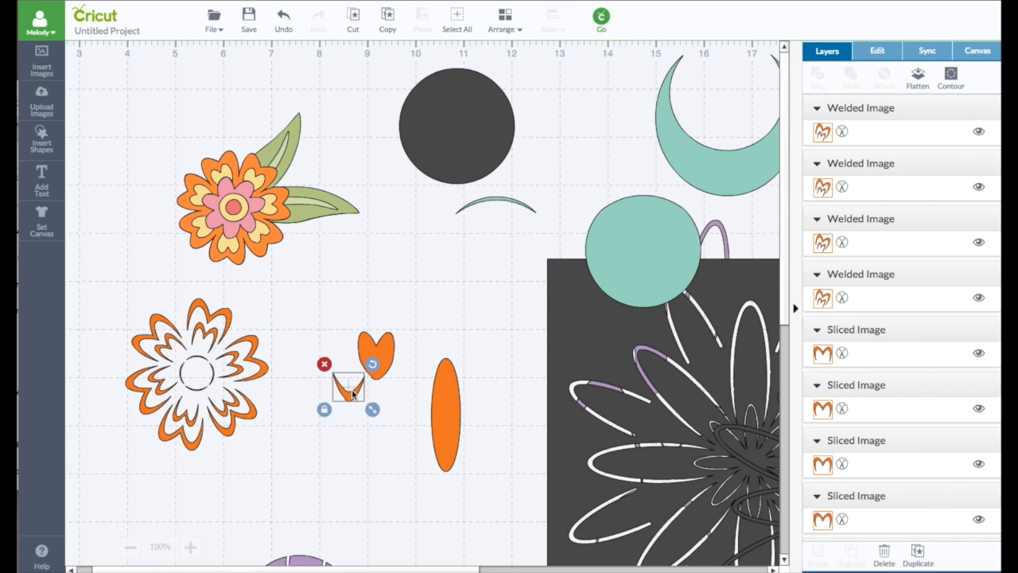
pyautogui.moveTo(247, 415); pyautogui.dragTo(250, 424)
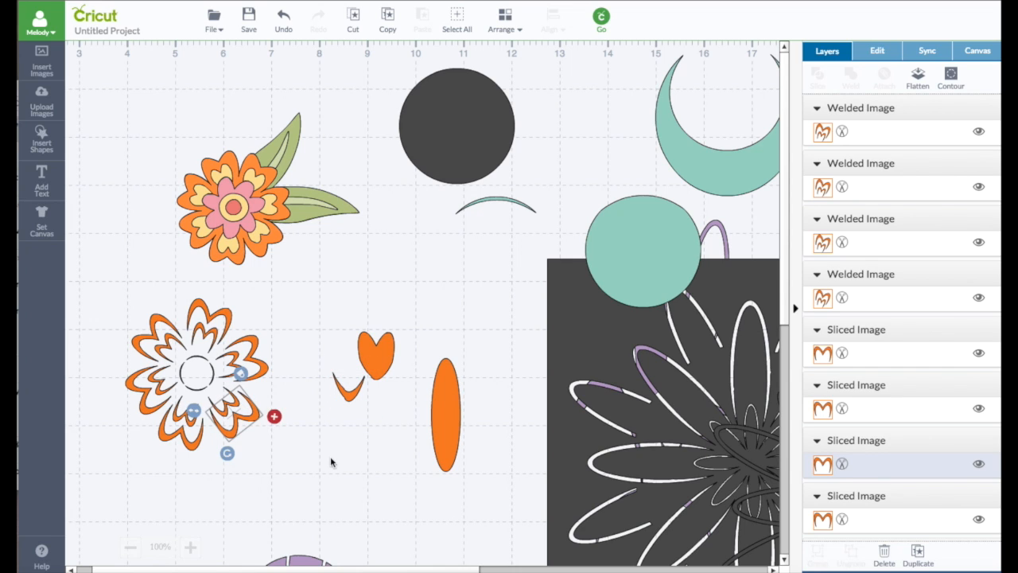
pyautogui.click(331, 461)
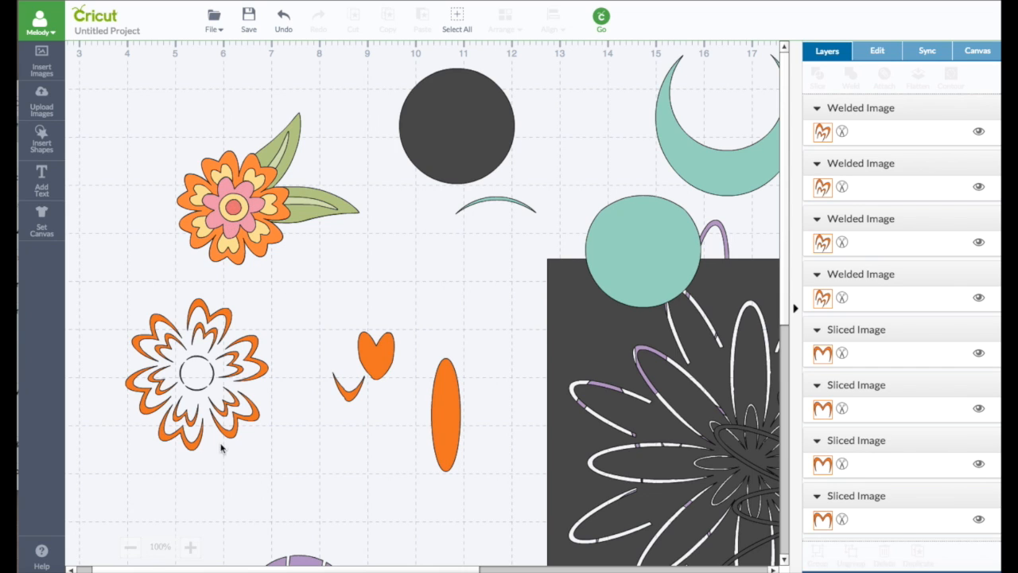
pyautogui.moveTo(208, 430)
pyautogui.mouseDown()
pyautogui.moveTo(196, 421)
pyautogui.moveTo(200, 428)
pyautogui.mouseUp()
pyautogui.click(316, 333)
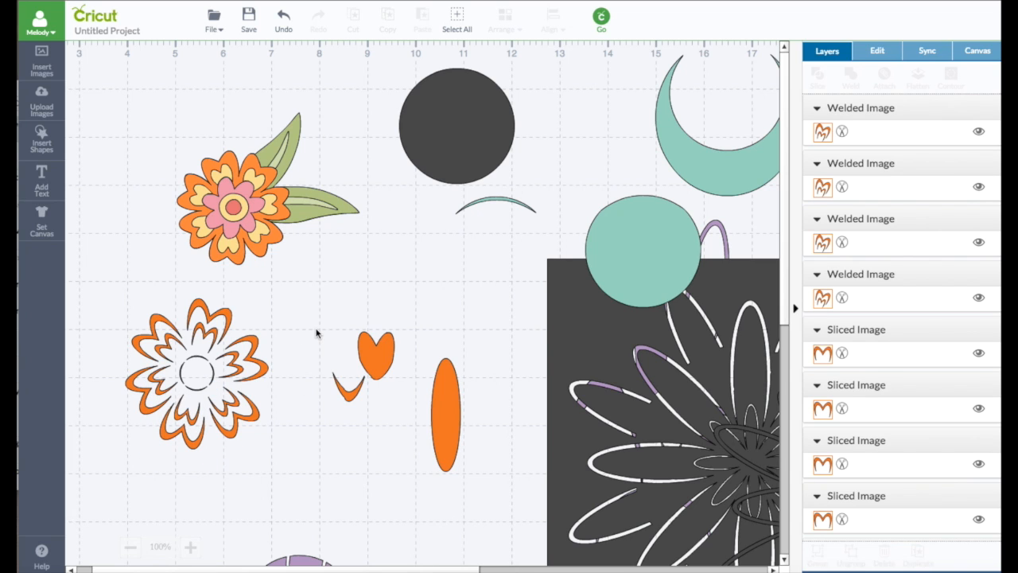
# Replace the segmented ring in the flower's centre with a new solid circle shrunk to fit inside the petals.
pyautogui.moveTo(92, 284); pyautogui.dragTo(309, 479)
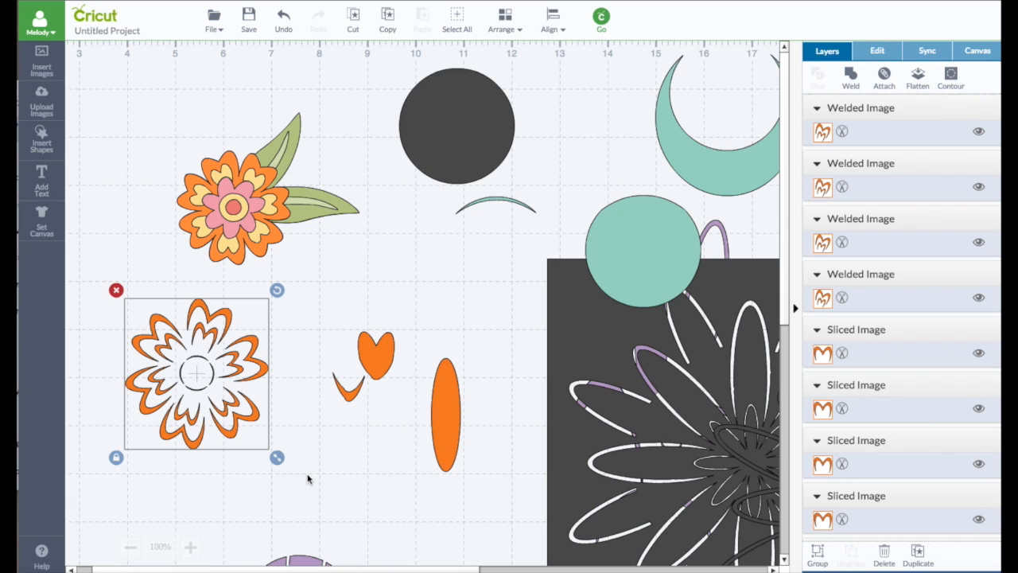
pyautogui.click(321, 456)
pyautogui.moveTo(203, 370); pyautogui.dragTo(358, 277)
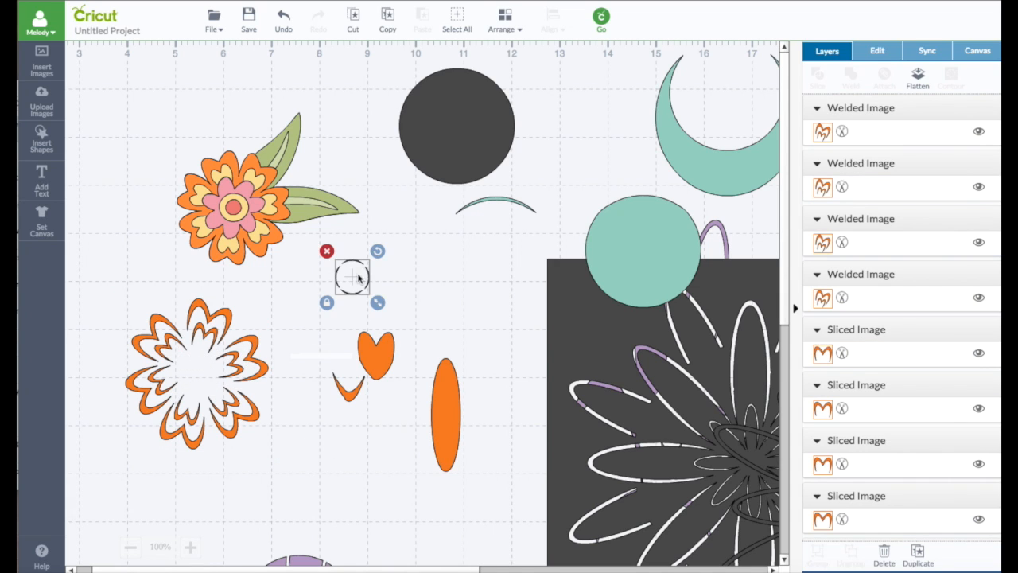
pyautogui.click(45, 140)
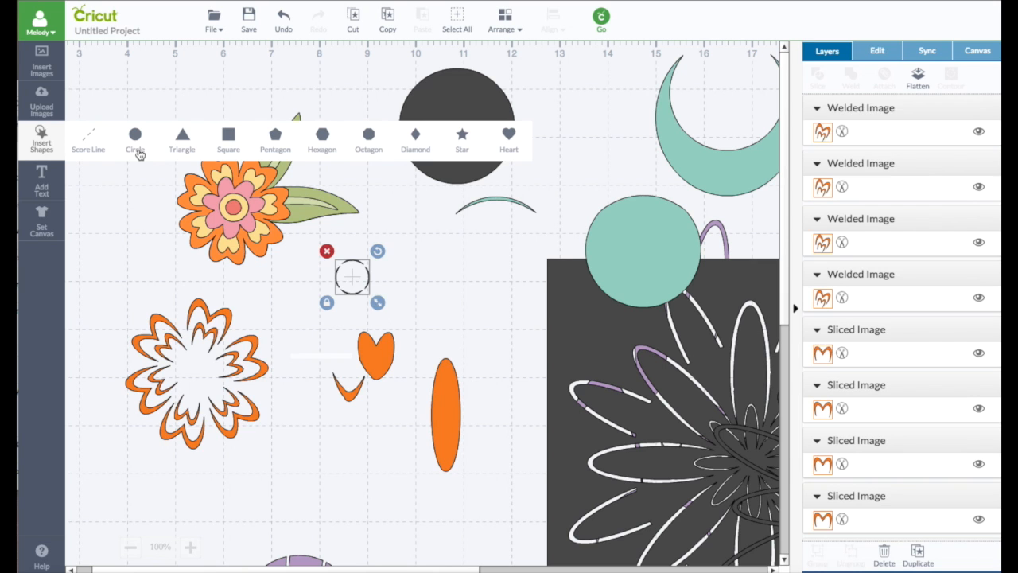
pyautogui.click(136, 143)
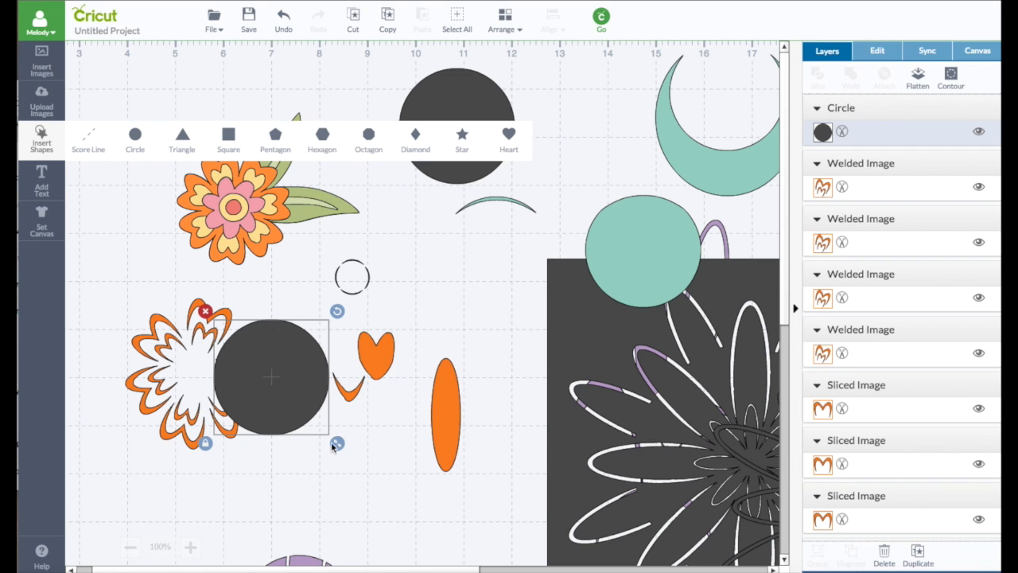
pyautogui.moveTo(338, 446); pyautogui.dragTo(199, 367)
pyautogui.click(313, 344)
# Duplicate the upper-left double petal and set the copy aside, and weld the flower's petals and centre circle together.
pyautogui.moveTo(110, 288); pyautogui.dragTo(300, 442)
pyautogui.click(144, 351)
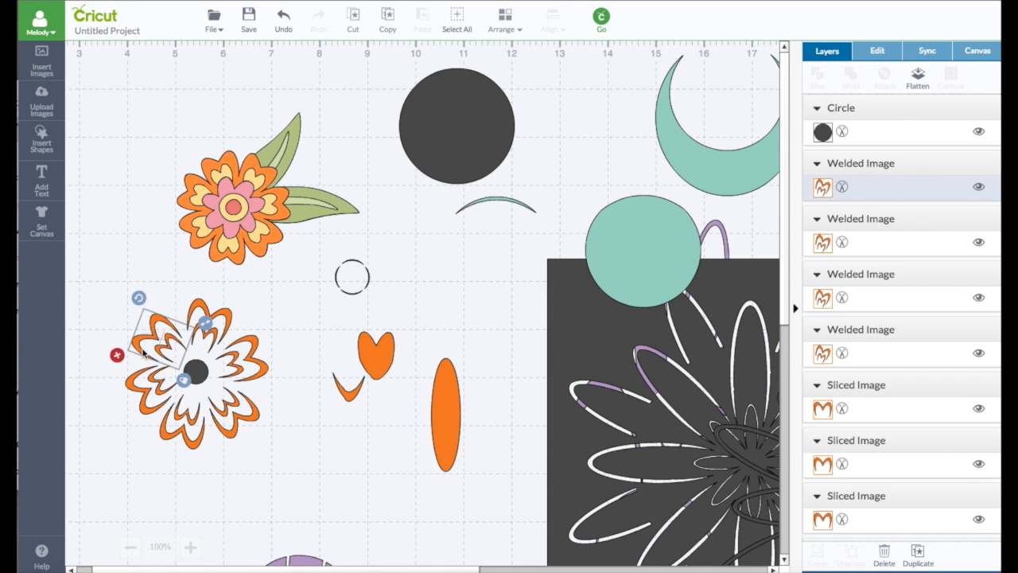
pyautogui.click(917, 549)
pyautogui.moveTo(165, 355); pyautogui.dragTo(347, 487)
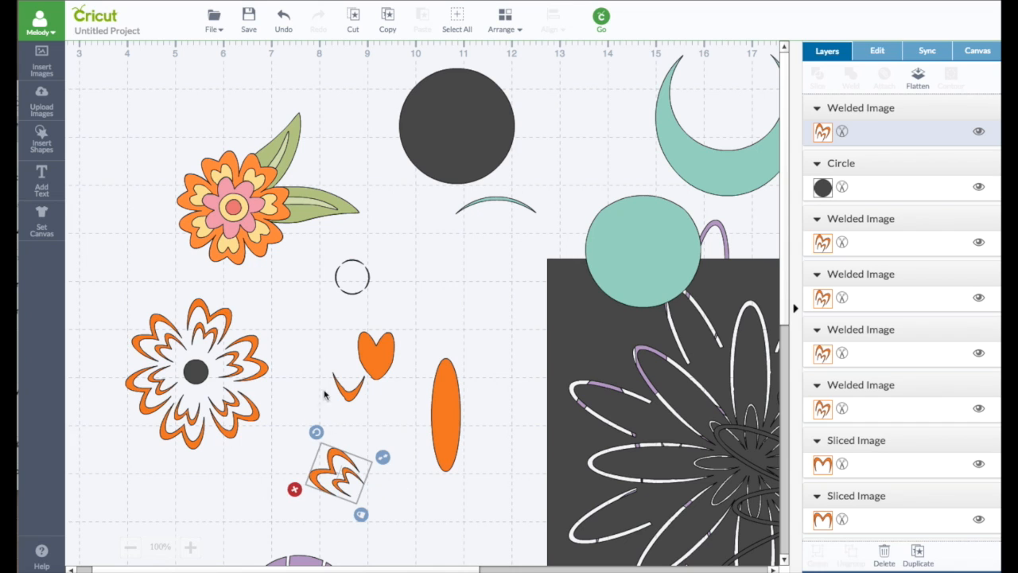
pyautogui.moveTo(97, 280); pyautogui.dragTo(294, 451)
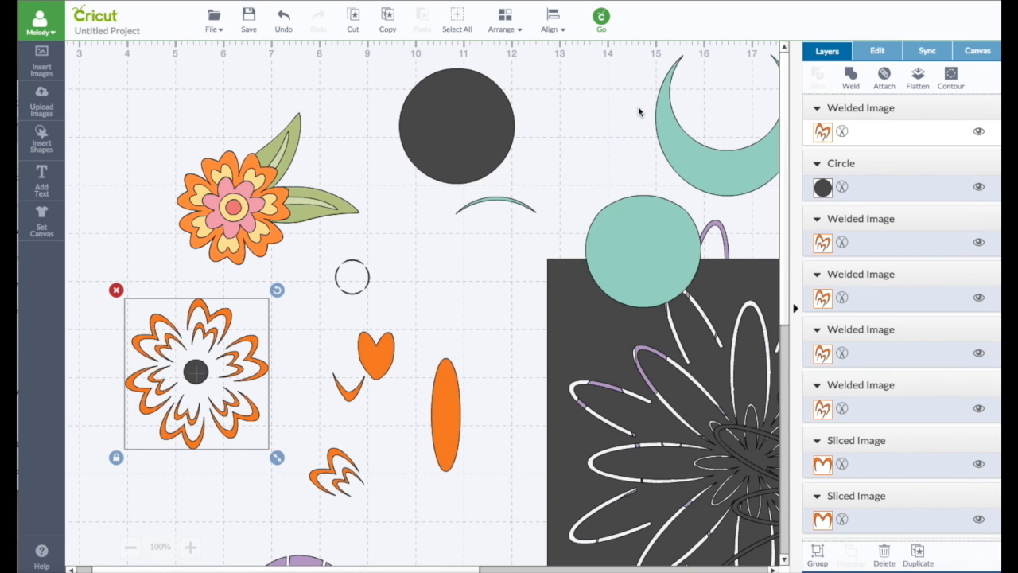
pyautogui.click(852, 78)
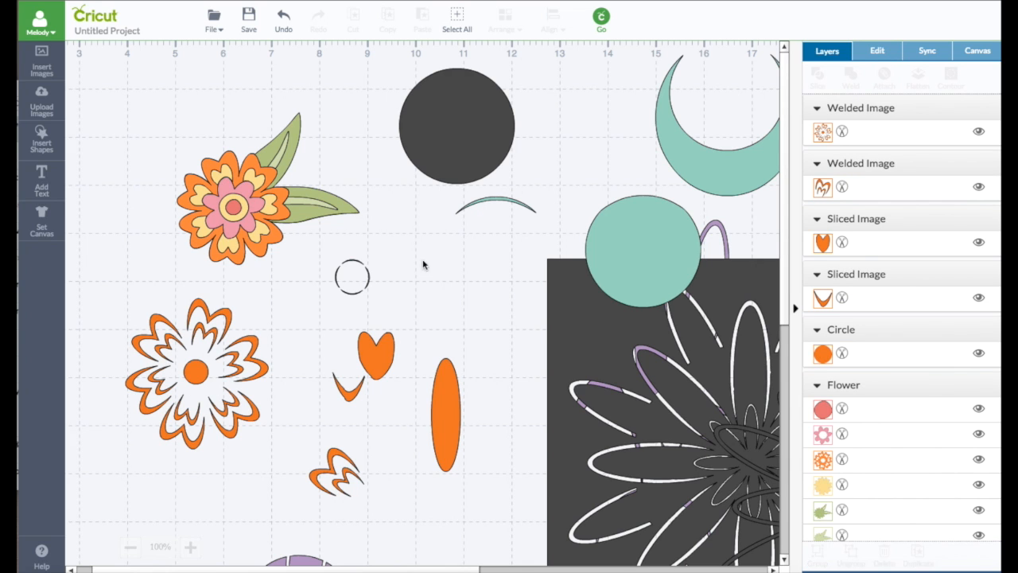
# Insert a diamond beside the orange flower, make two light yellow versions, and reshape one into a tall, narrow diamond.
pyautogui.moveTo(211, 332); pyautogui.dragTo(654, 93)
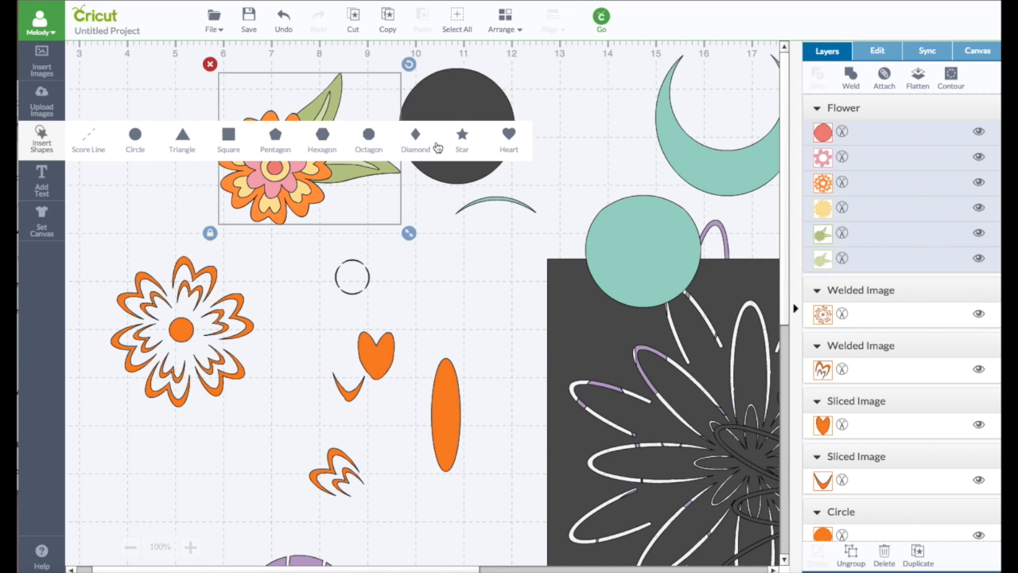
pyautogui.click(415, 136)
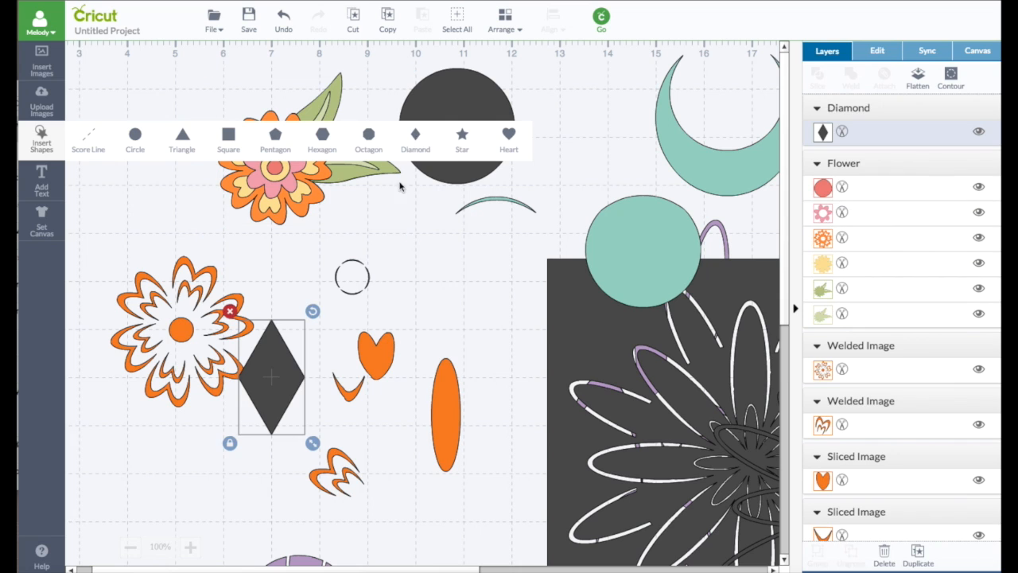
pyautogui.moveTo(286, 374); pyautogui.dragTo(299, 344)
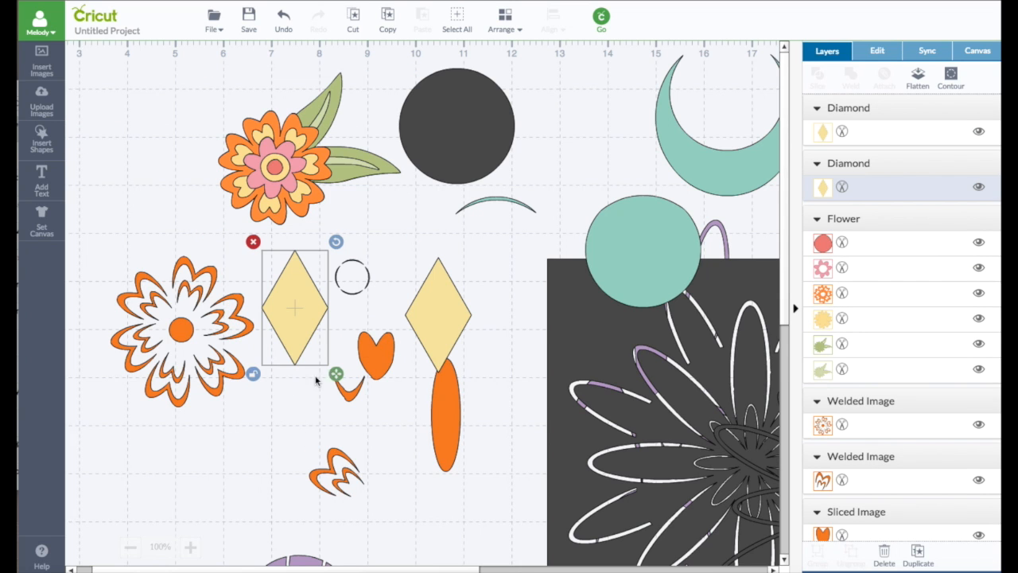
pyautogui.moveTo(337, 380); pyautogui.dragTo(308, 426)
# Duplicate the narrow yellow diamond, shrink the copy slightly, and overlap it slightly lower on the original.
pyautogui.click(918, 553)
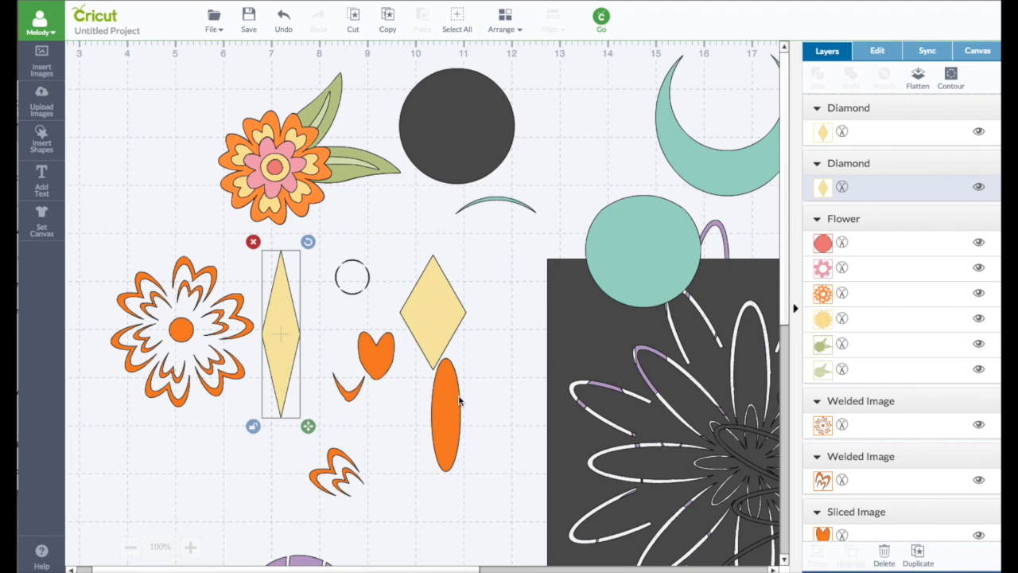
pyautogui.moveTo(305, 364); pyautogui.dragTo(279, 365)
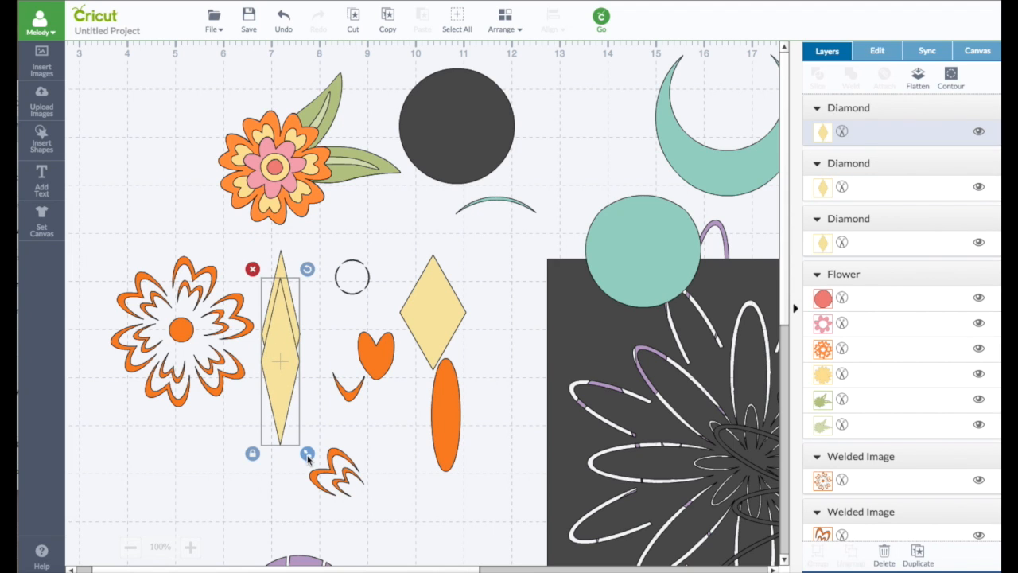
pyautogui.moveTo(307, 455); pyautogui.dragTo(299, 443)
pyautogui.moveTo(279, 410)
pyautogui.mouseDown()
pyautogui.moveTo(305, 438)
pyautogui.moveTo(278, 410)
pyautogui.mouseUp()
# Centre the two overlapping narrow diamonds horizontally and slice them.
pyautogui.moveTo(241, 237); pyautogui.dragTo(332, 448)
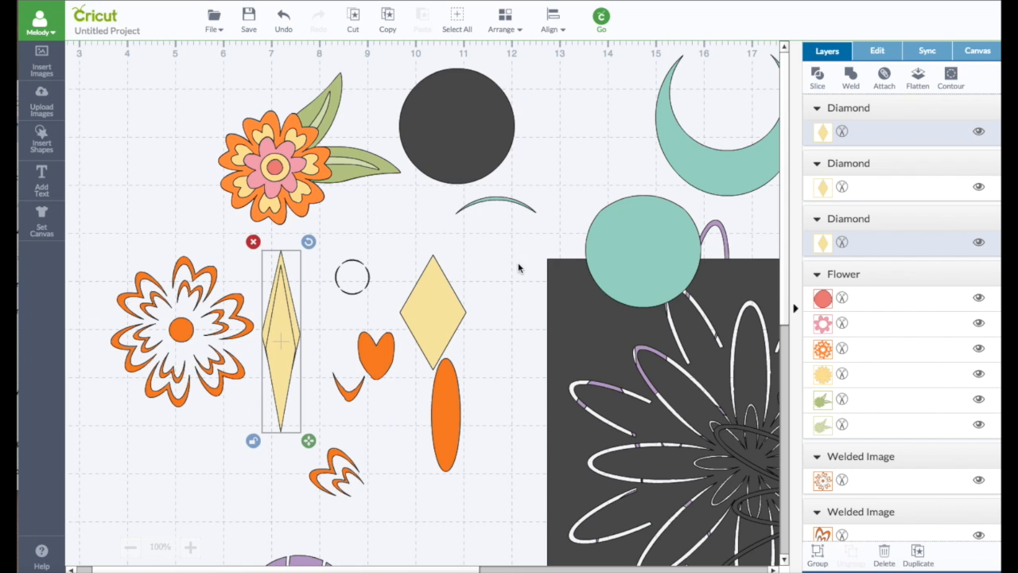
pyautogui.click(556, 24)
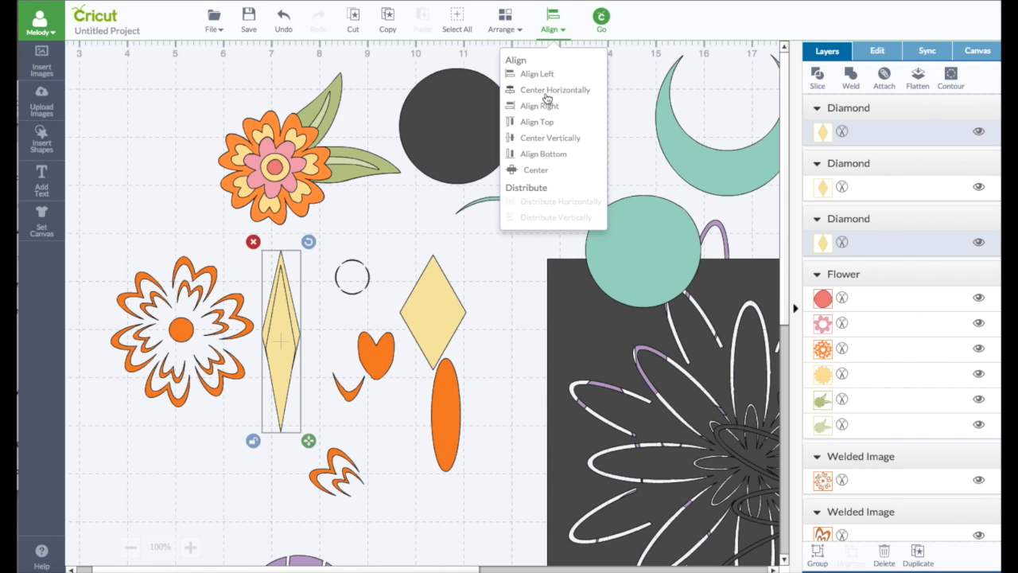
pyautogui.click(548, 94)
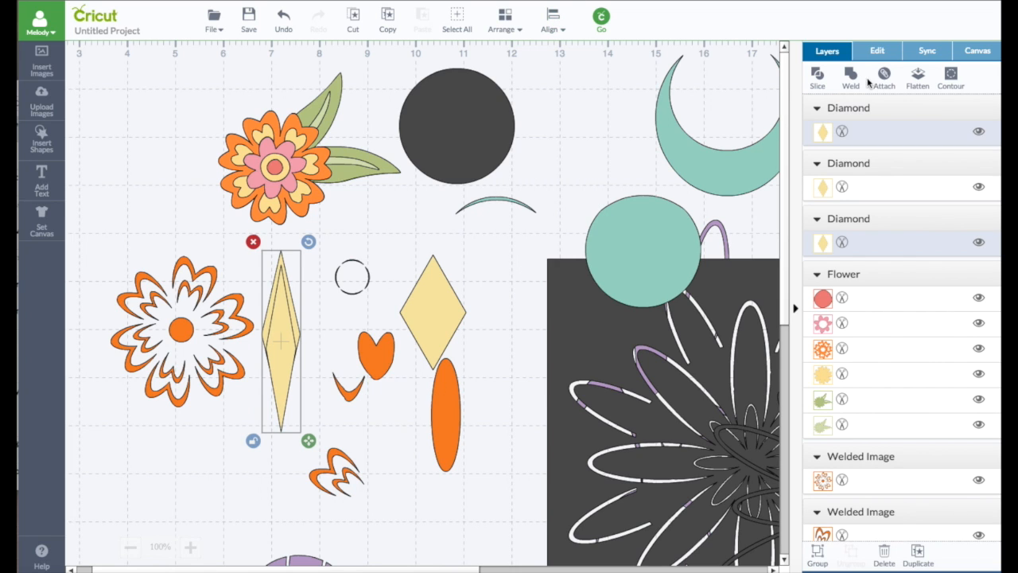
pyautogui.click(820, 79)
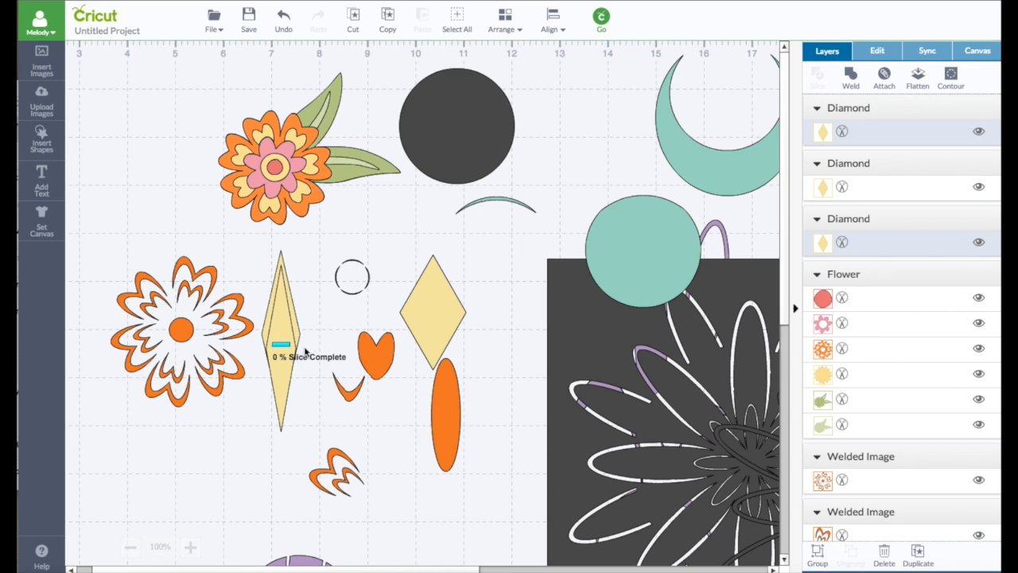
# Separate the sliced pieces by moving the solid inner diamond aside and lifting the hollow spike off the V-shaped sliver.
pyautogui.moveTo(282, 334); pyautogui.dragTo(349, 347)
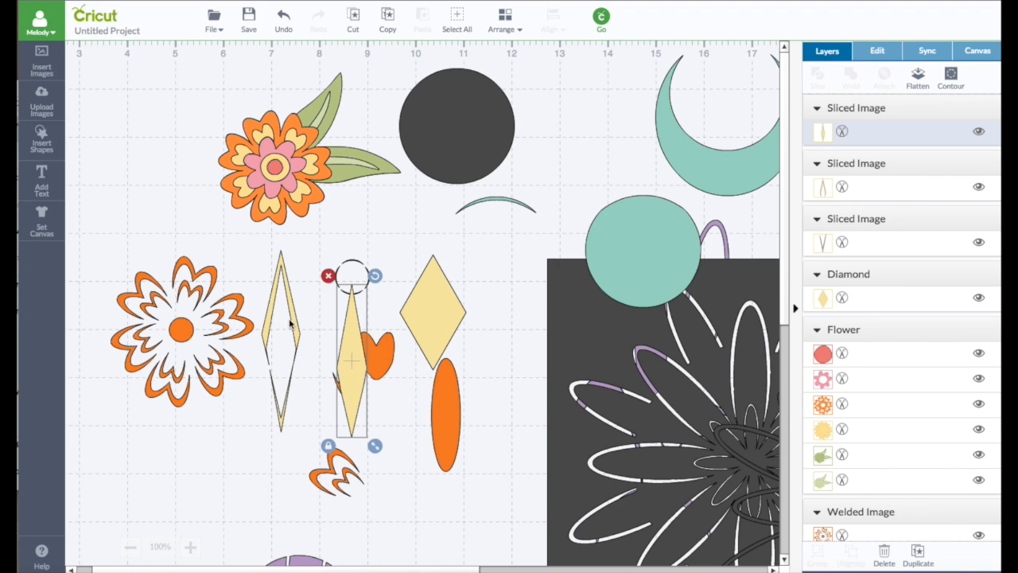
pyautogui.moveTo(291, 322); pyautogui.dragTo(293, 289)
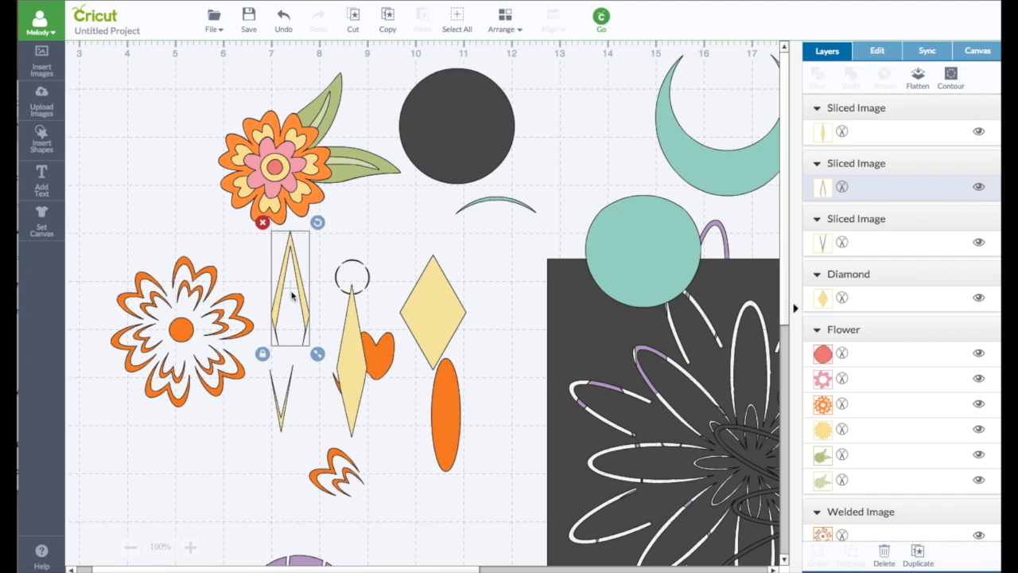
pyautogui.moveTo(293, 329); pyautogui.dragTo(293, 334)
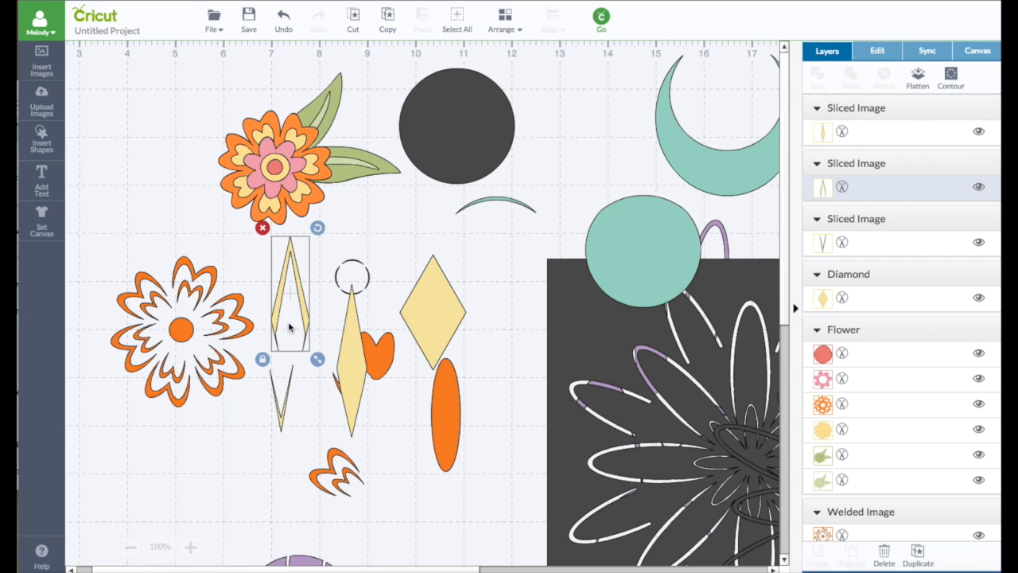
# Move the orange flower, V-shaped sliver and solid narrow diamond onto the dark square, and shift the hollow spike into the cleared space.
pyautogui.moveTo(223, 322); pyautogui.dragTo(759, 376)
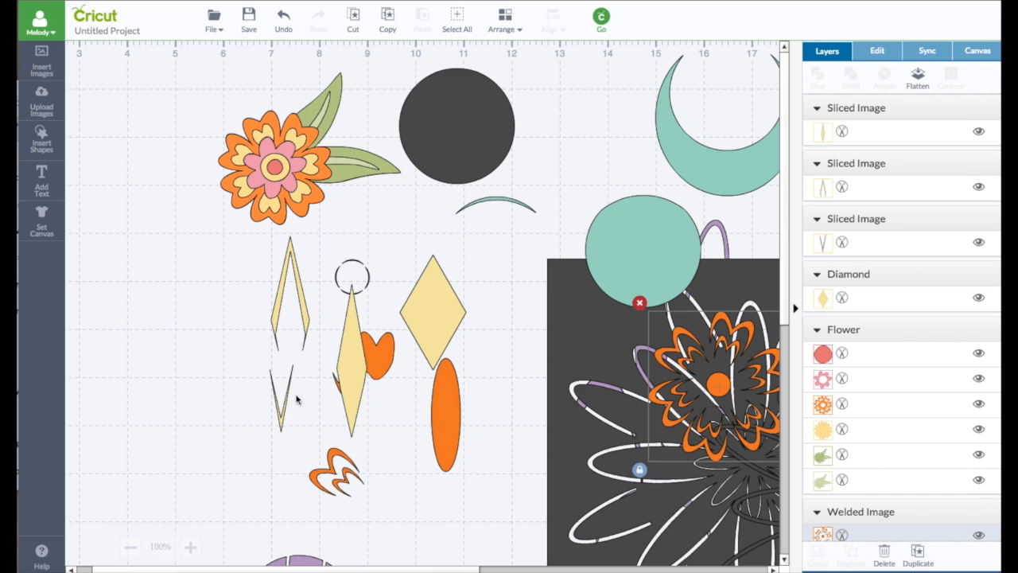
pyautogui.moveTo(297, 401); pyautogui.dragTo(657, 362)
pyautogui.moveTo(356, 374); pyautogui.dragTo(594, 352)
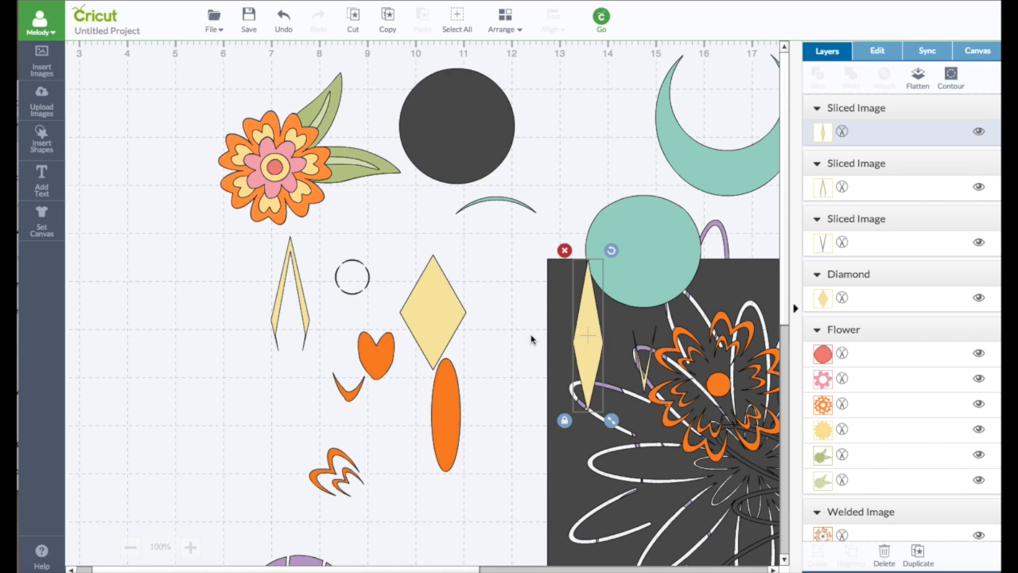
pyautogui.moveTo(293, 285); pyautogui.dragTo(198, 279)
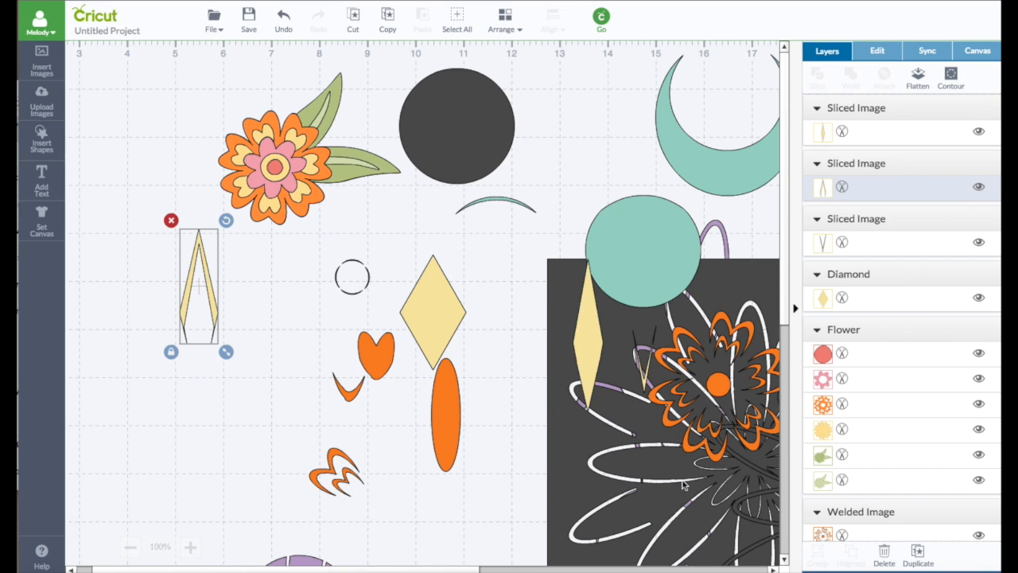
# Duplicate the hollow yellow spike four times and spread the copies out, keeping the first upright at the start of the row.
pyautogui.click(919, 555)
pyautogui.click(920, 554)
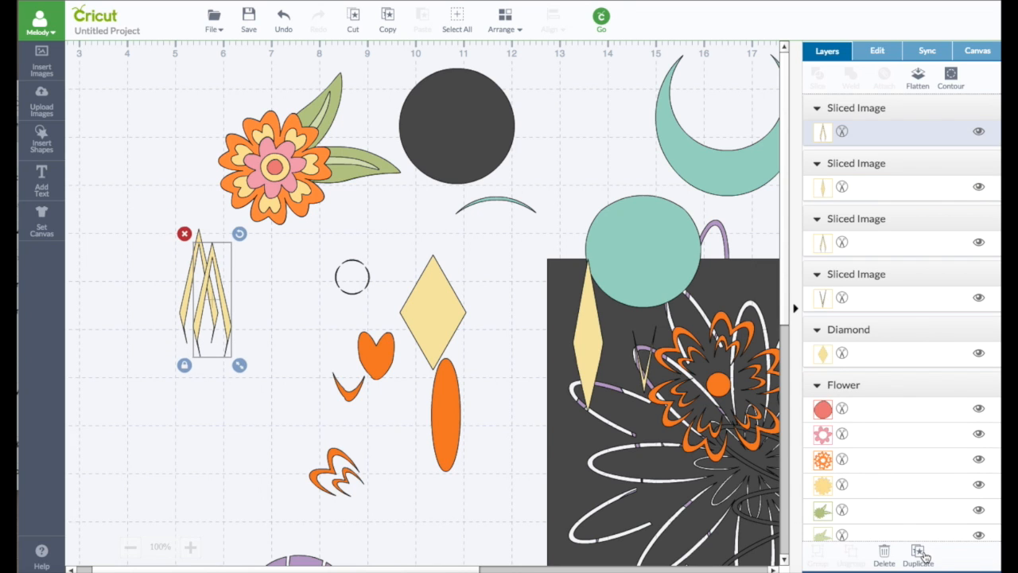
pyautogui.click(920, 555)
pyautogui.moveTo(242, 328); pyautogui.dragTo(278, 319)
pyautogui.moveTo(222, 308); pyautogui.dragTo(250, 308)
pyautogui.moveTo(194, 278); pyautogui.dragTo(164, 266)
pyautogui.moveTo(225, 298); pyautogui.dragTo(206, 275)
# Rotate and position three spike copies clockwise from the upright one so they fan around an open centre.
pyautogui.moveTo(242, 220); pyautogui.dragTo(257, 229)
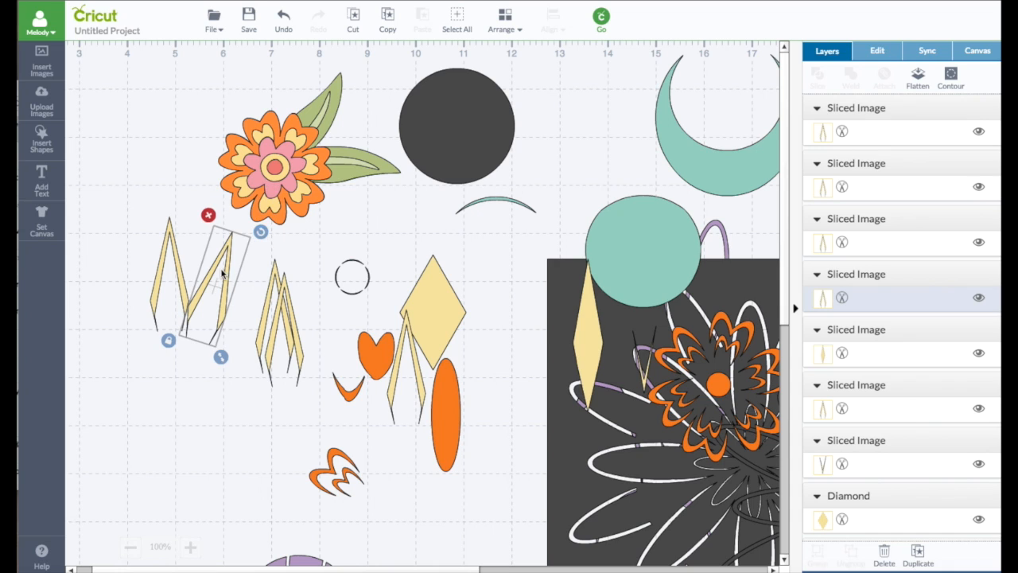
pyautogui.moveTo(224, 272); pyautogui.dragTo(227, 269)
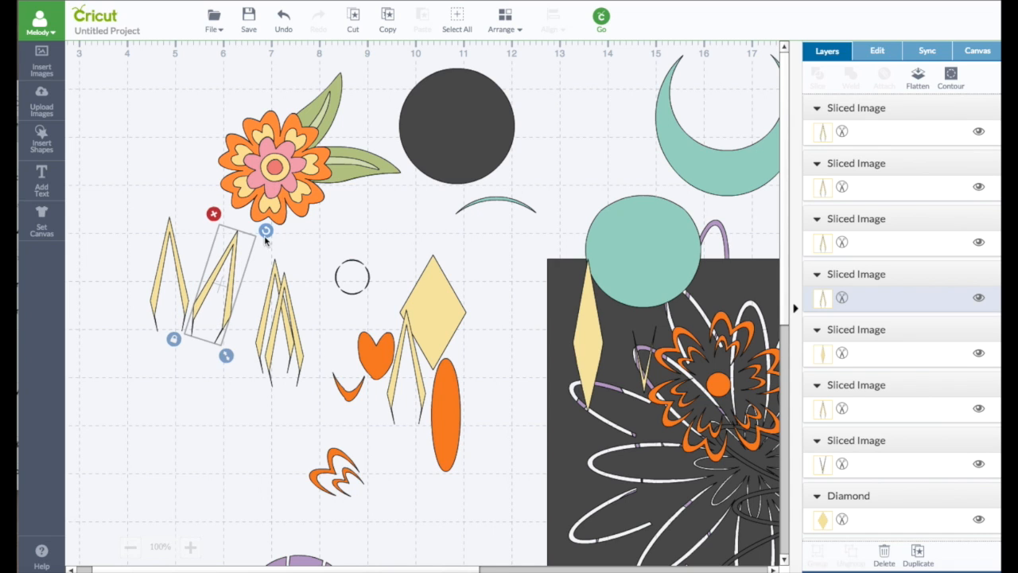
pyautogui.moveTo(267, 240); pyautogui.dragTo(235, 259)
pyautogui.click(269, 309)
pyautogui.moveTo(311, 265); pyautogui.dragTo(283, 315)
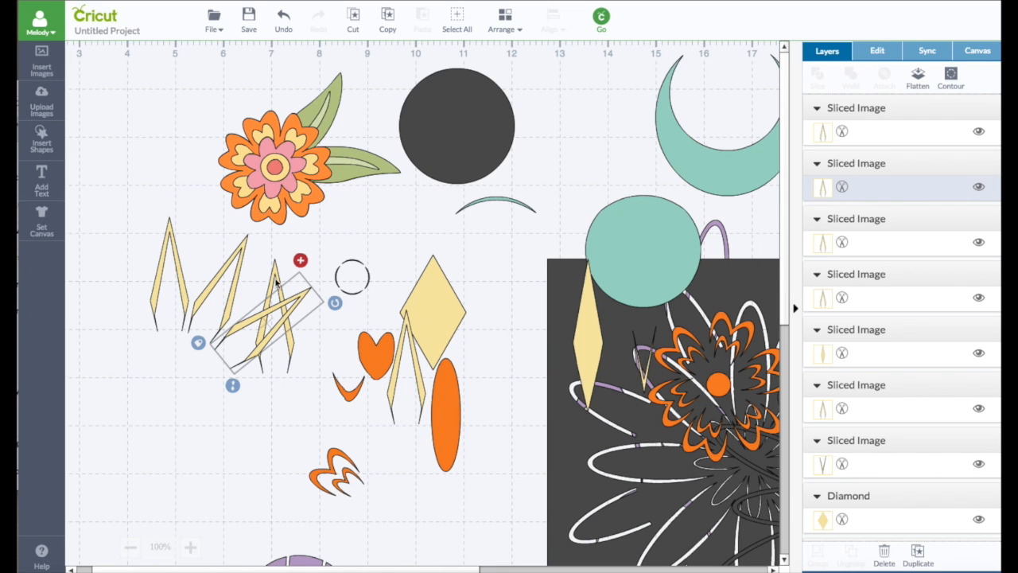
pyautogui.moveTo(276, 271); pyautogui.dragTo(384, 430)
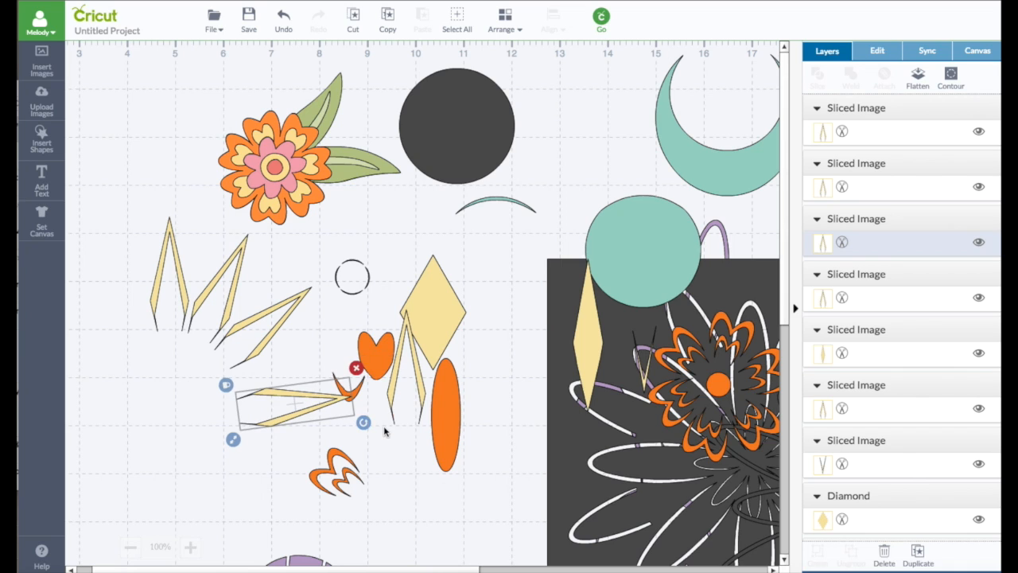
pyautogui.moveTo(309, 401); pyautogui.dragTo(303, 374)
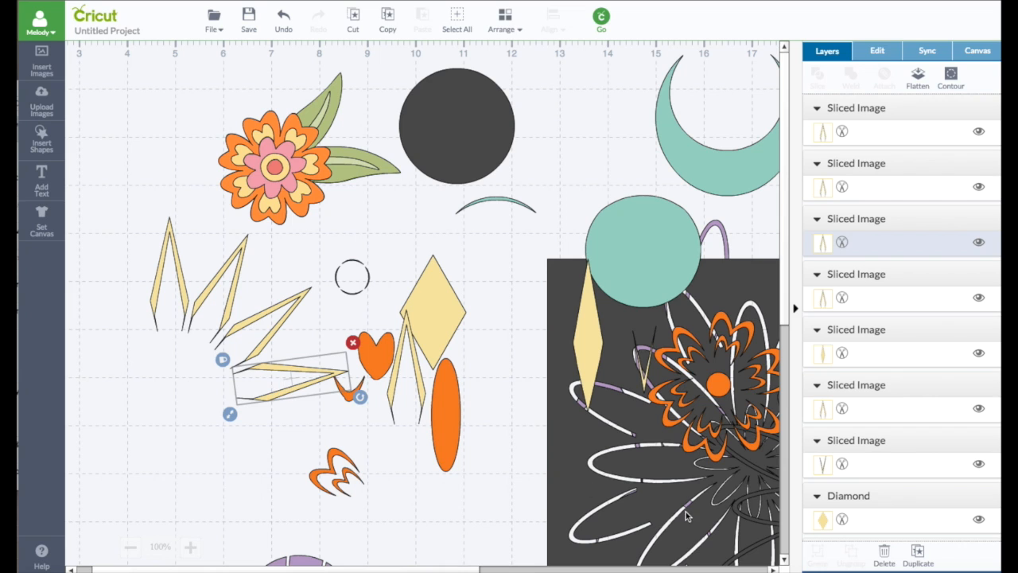
# Duplicate the nearly horizontal spike twice, then turn one copy to face the opposite way and place it left of the upright spike.
pyautogui.click(918, 550)
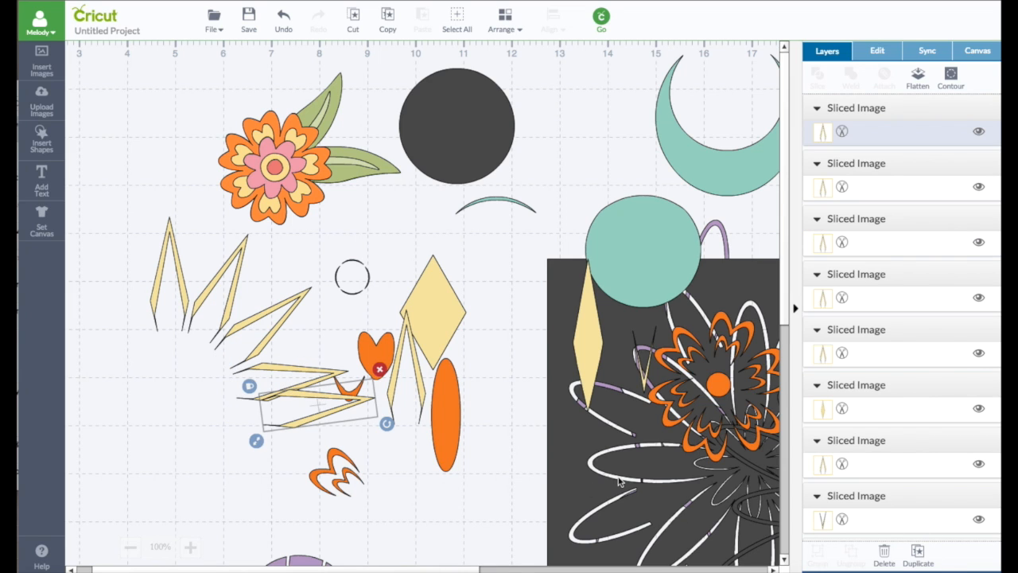
pyautogui.moveTo(329, 416); pyautogui.dragTo(149, 402)
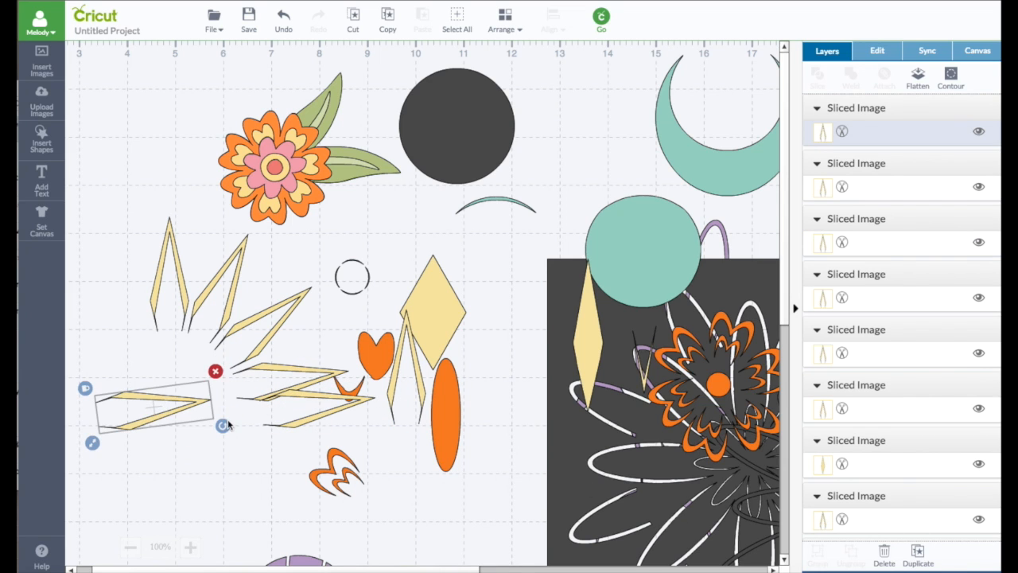
pyautogui.moveTo(225, 424); pyautogui.dragTo(64, 341)
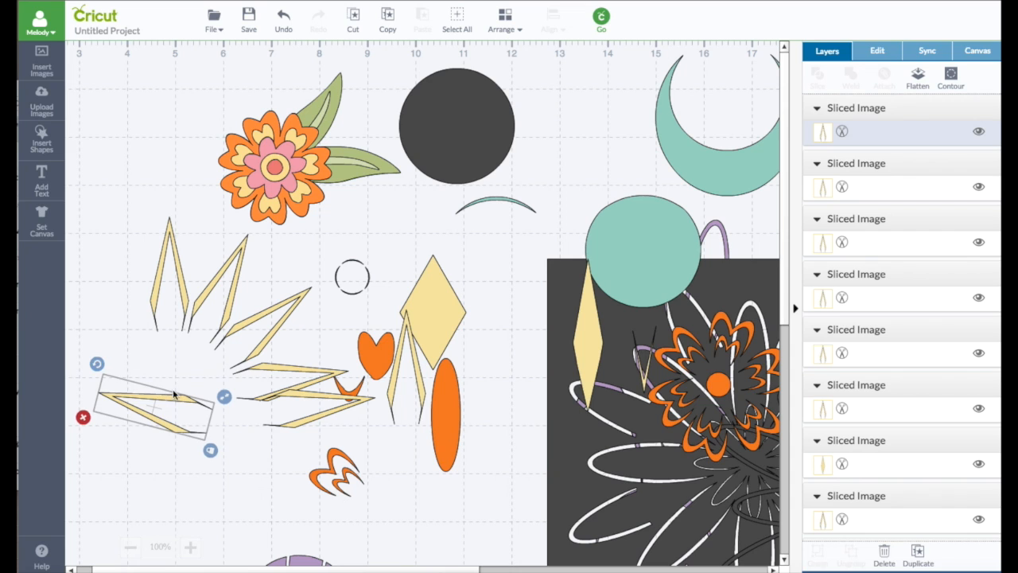
pyautogui.moveTo(163, 381); pyautogui.dragTo(129, 322)
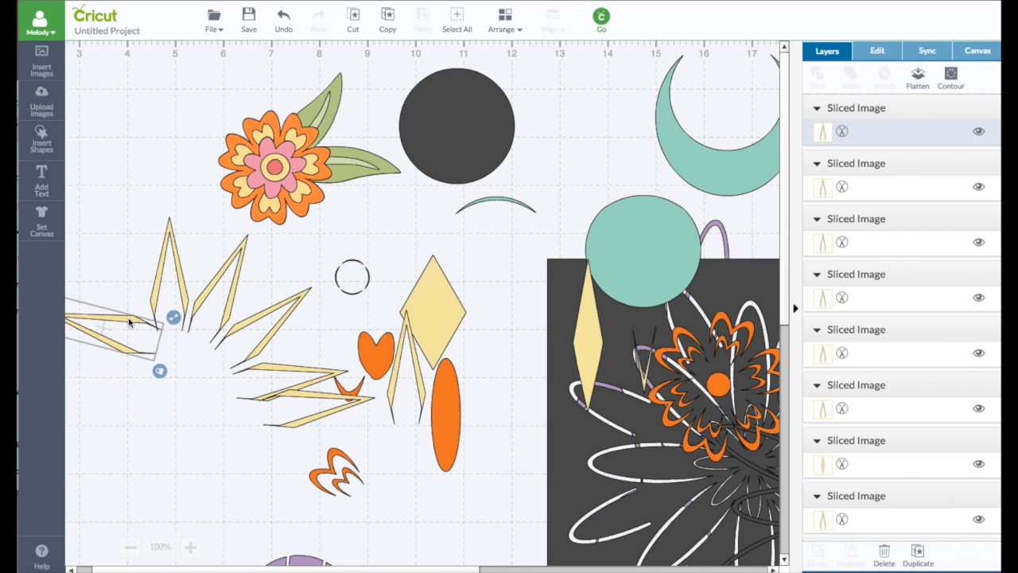
# Rotate and nudge the leftmost spike so it points diagonally up and left beside the upright spike.
pyautogui.moveTo(103, 567); pyautogui.dragTo(86, 568)
pyautogui.moveTo(176, 285); pyautogui.dragTo(200, 266)
pyautogui.moveTo(236, 324); pyautogui.dragTo(229, 294)
pyautogui.moveTo(190, 248); pyautogui.dragTo(204, 239)
pyautogui.moveTo(239, 303); pyautogui.dragTo(235, 294)
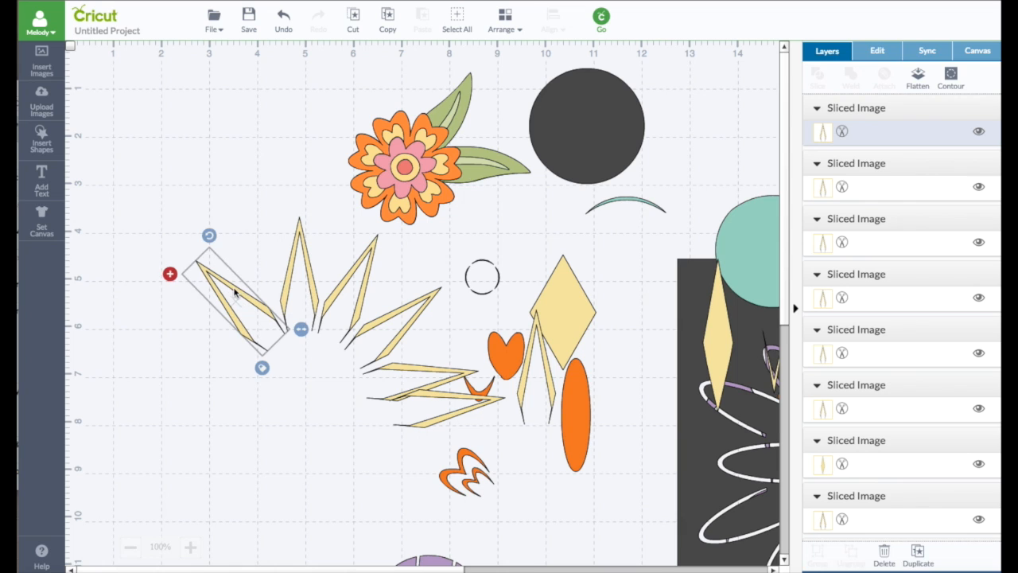
pyautogui.moveTo(209, 237); pyautogui.dragTo(211, 231)
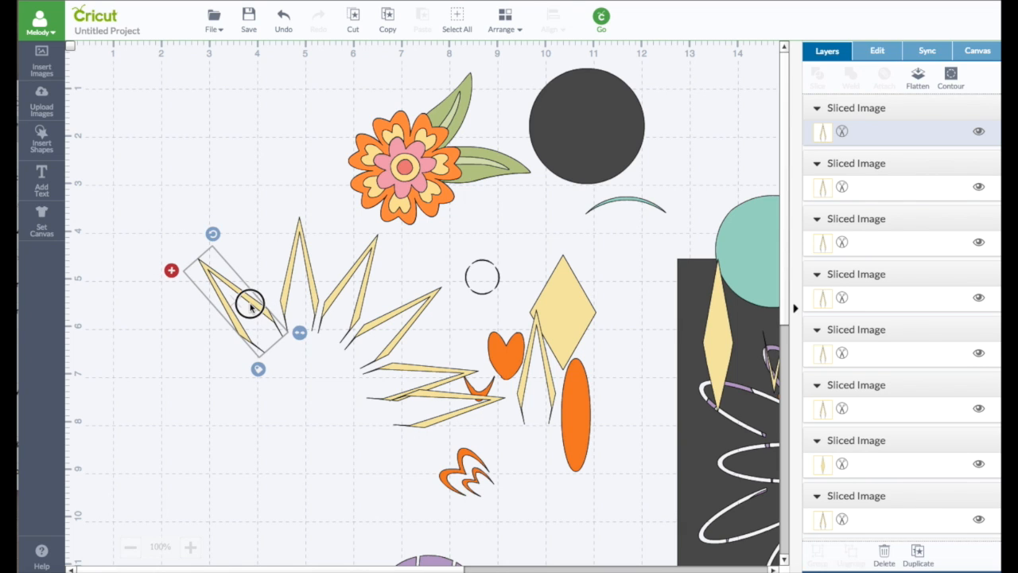
pyautogui.moveTo(249, 300); pyautogui.dragTo(246, 296)
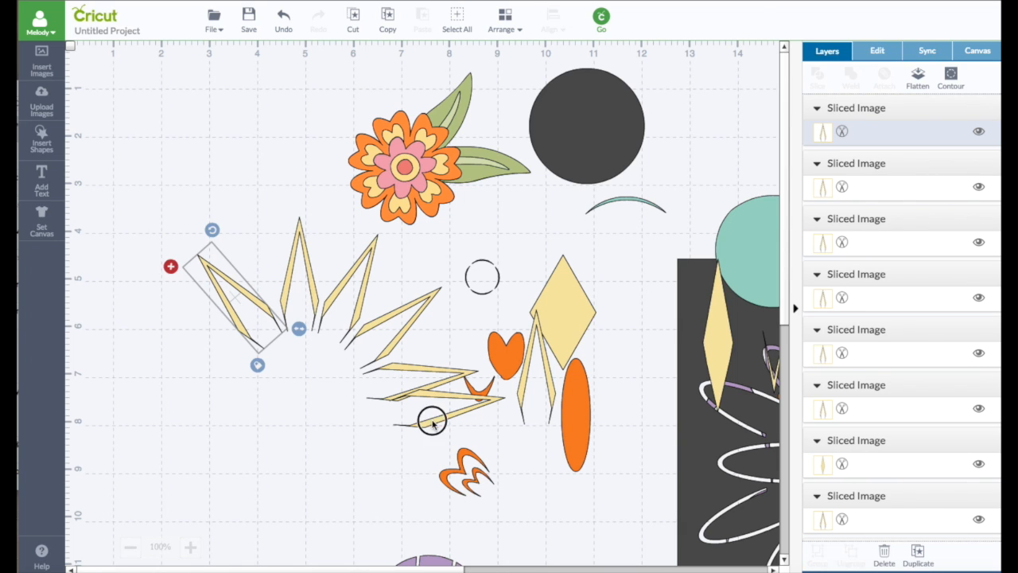
# Move the remaining duplicate spike beneath the nearly horizontal one and rotate it diagonally downward to continue the fan.
pyautogui.moveTo(432, 416); pyautogui.dragTo(395, 452)
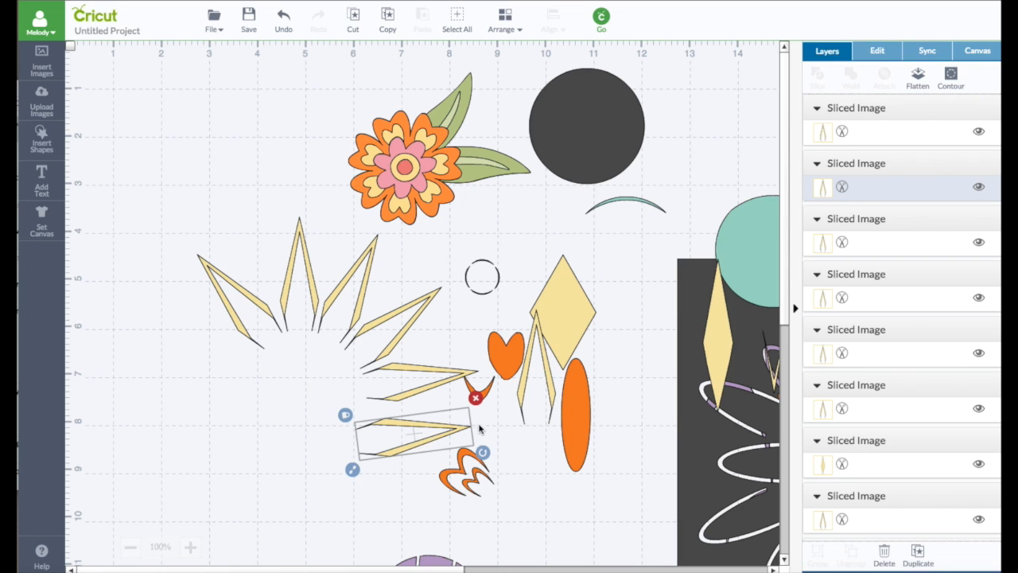
pyautogui.moveTo(482, 454); pyautogui.dragTo(465, 482)
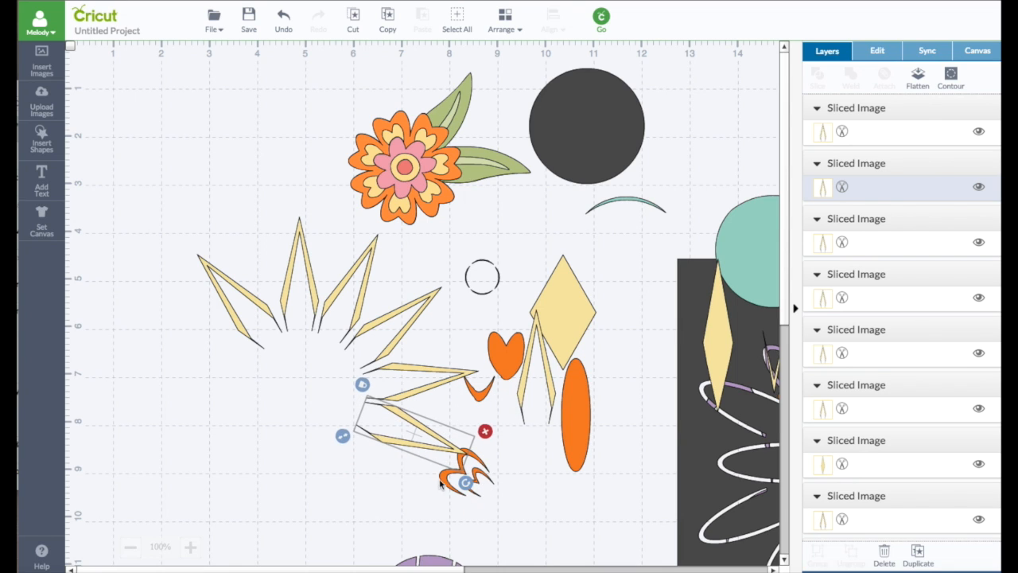
pyautogui.moveTo(413, 450); pyautogui.dragTo(416, 448)
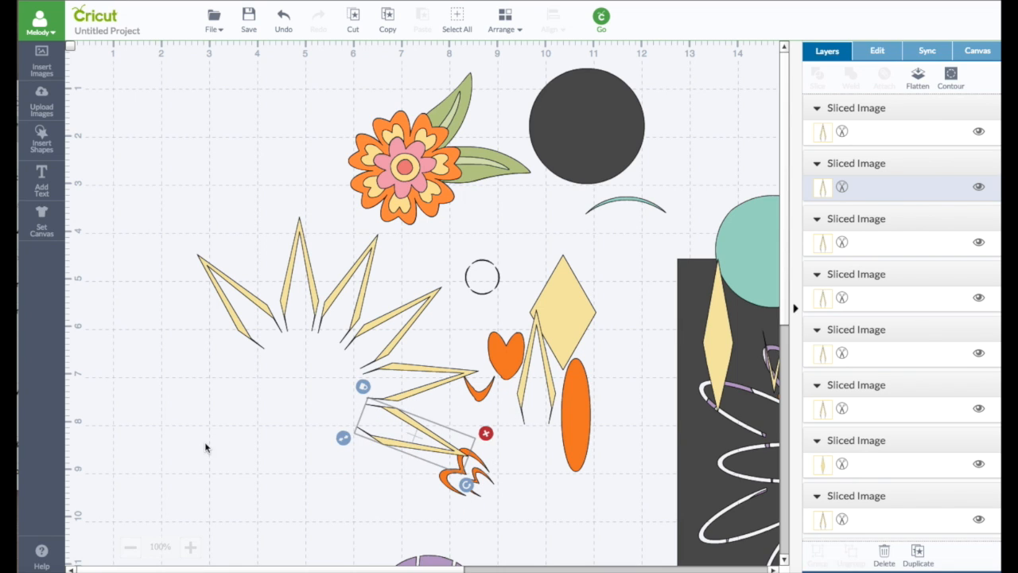
# Weld the leftmost diagonal spike and the upright spike together.
pyautogui.click(206, 444)
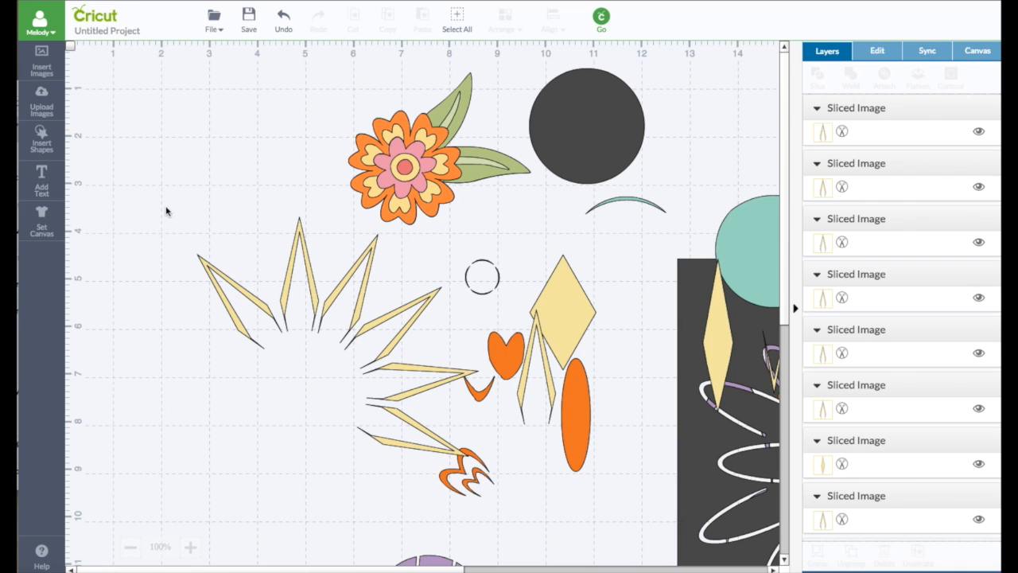
pyautogui.moveTo(166, 202); pyautogui.dragTo(334, 383)
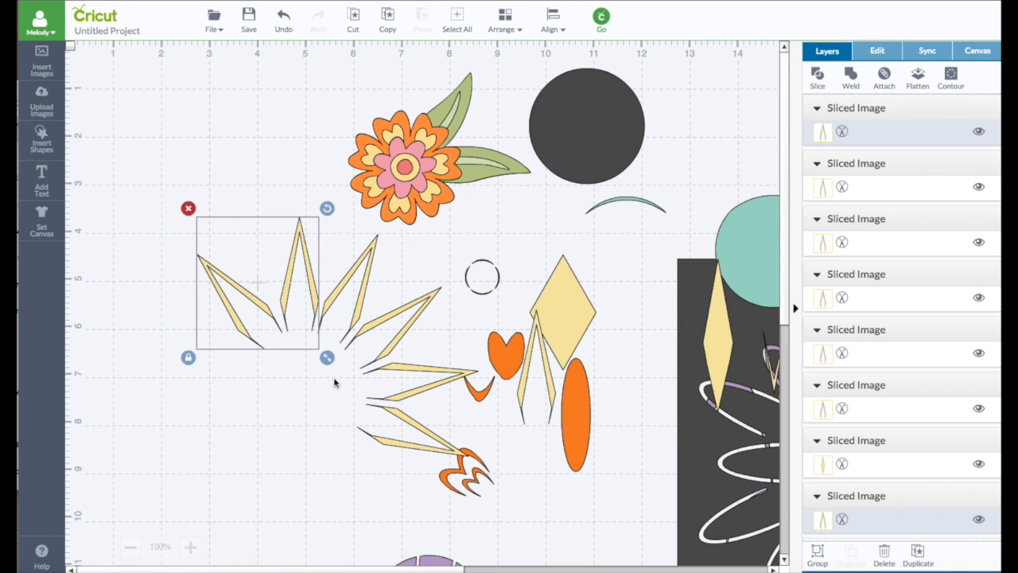
pyautogui.click(856, 79)
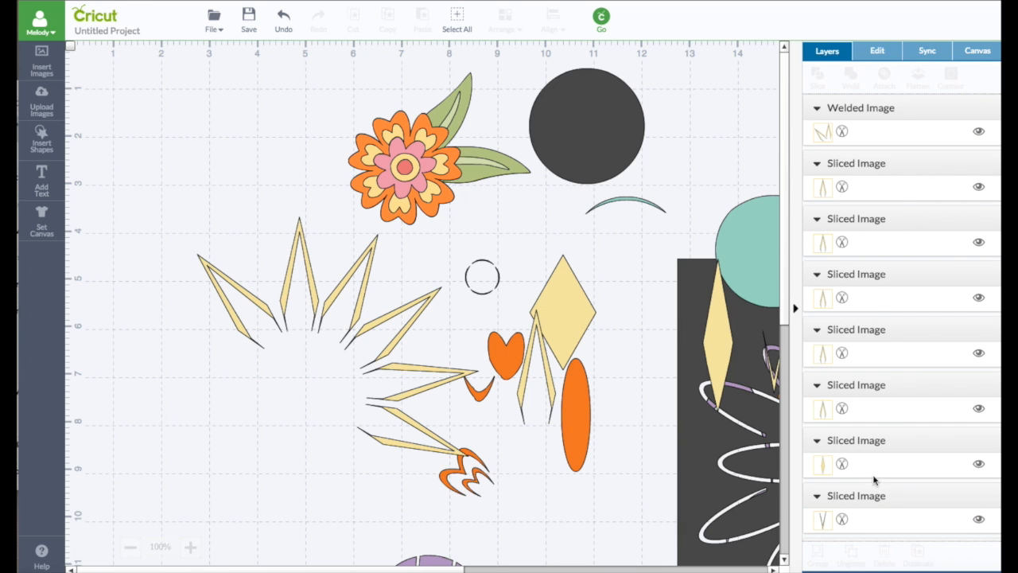
pyautogui.click(825, 50)
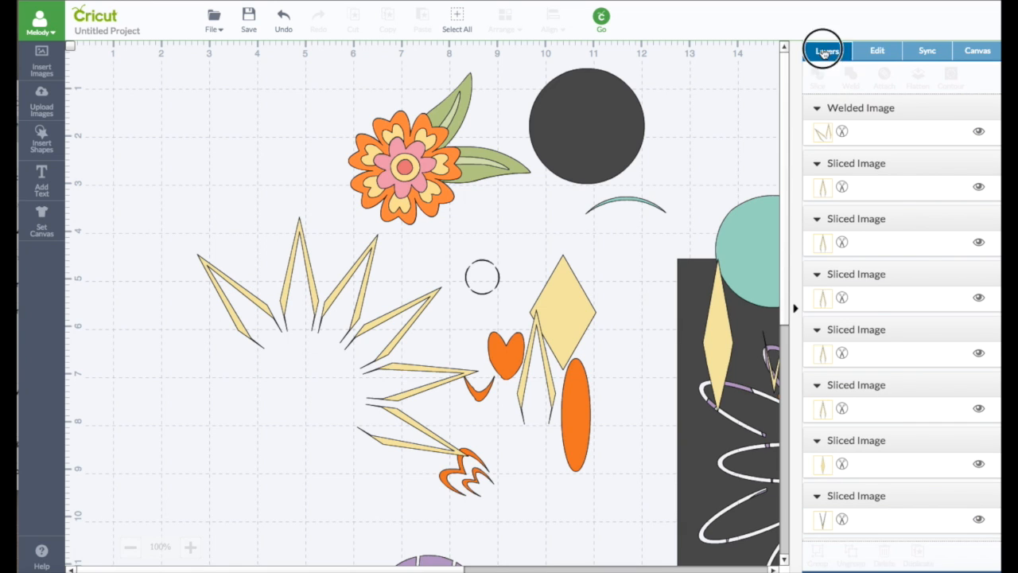
# Duplicate the welded spike pair, then rotate and position the copy below the original to continue the burst down its left side.
pyautogui.click(299, 296)
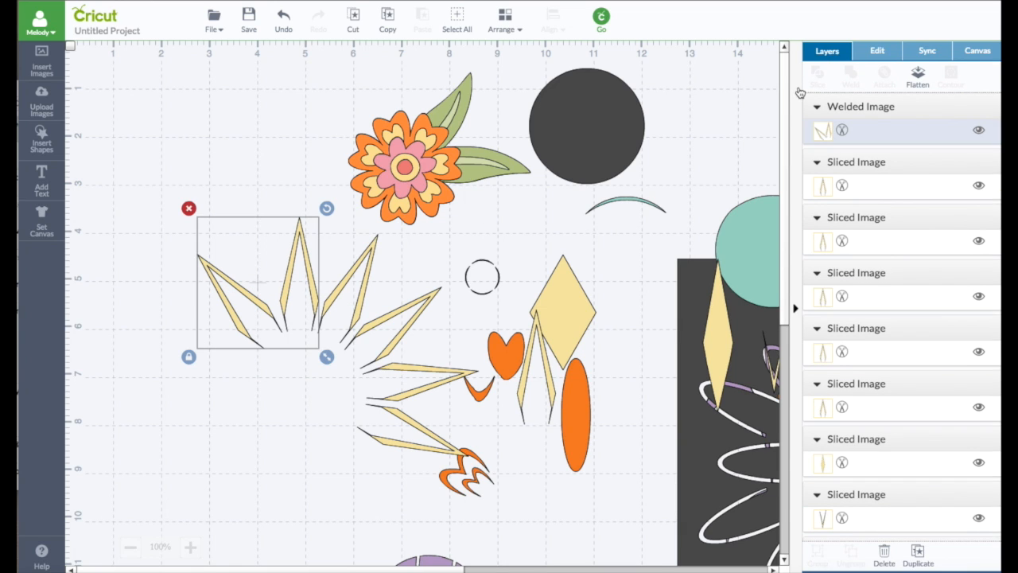
pyautogui.click(918, 550)
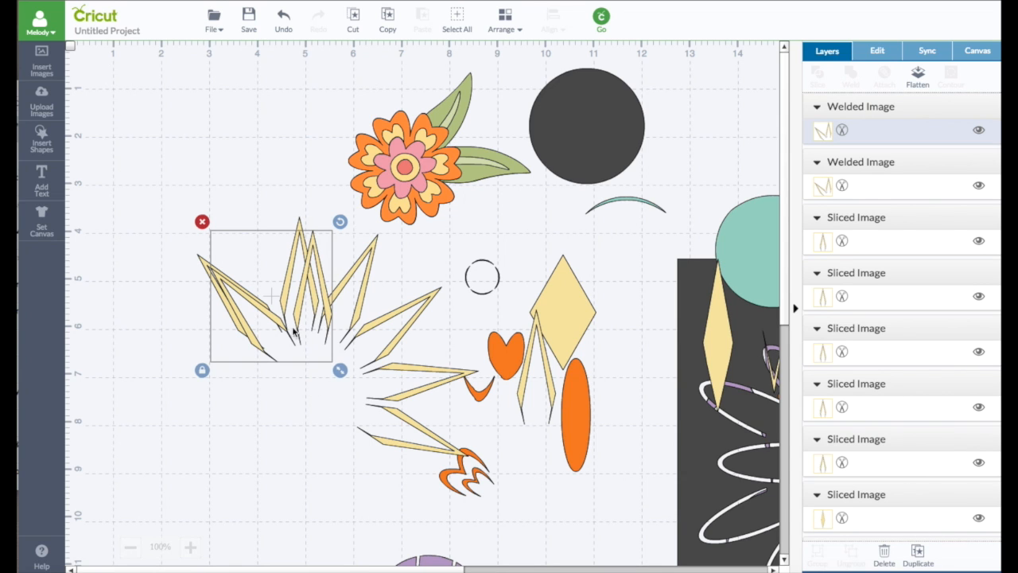
pyautogui.moveTo(340, 223); pyautogui.dragTo(253, 229)
pyautogui.moveTo(268, 322); pyautogui.dragTo(189, 402)
pyautogui.moveTo(165, 283); pyautogui.dragTo(154, 289)
pyautogui.moveTo(175, 344); pyautogui.dragTo(178, 350)
# Make another copy of the welded spike pair and rotate it into the lower-left part of the burst, pointing outward.
pyautogui.click(918, 550)
pyautogui.moveTo(189, 423); pyautogui.dragTo(216, 479)
pyautogui.moveTo(196, 368); pyautogui.dragTo(132, 464)
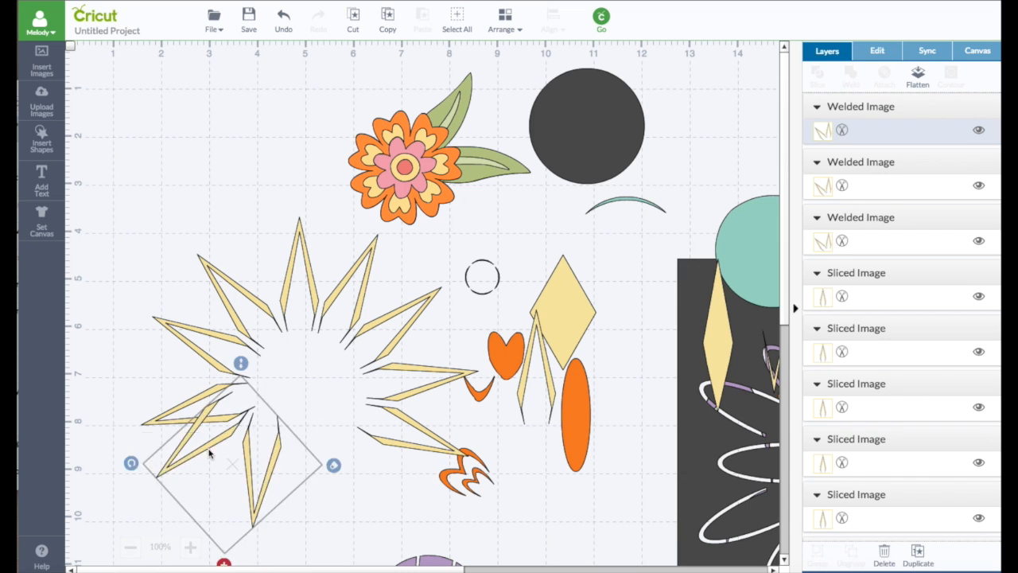
pyautogui.moveTo(219, 445); pyautogui.dragTo(249, 468)
# Duplicate the lower-right spike and rotate the copy to point downward, filling the remaining gap at the base of the burst.
pyautogui.click(389, 439)
pyautogui.click(921, 553)
pyautogui.moveTo(412, 447); pyautogui.dragTo(360, 459)
pyautogui.moveTo(422, 508); pyautogui.dragTo(360, 532)
pyautogui.moveTo(370, 496); pyautogui.dragTo(354, 482)
pyautogui.moveTo(328, 562); pyautogui.dragTo(351, 524)
# Move the orange claw shape, small curve and heart away from the burst, toward the diamond and oval.
pyautogui.moveTo(432, 447); pyautogui.dragTo(560, 485)
pyautogui.moveTo(480, 390); pyautogui.dragTo(555, 373)
pyautogui.moveTo(499, 356); pyautogui.dragTo(555, 350)
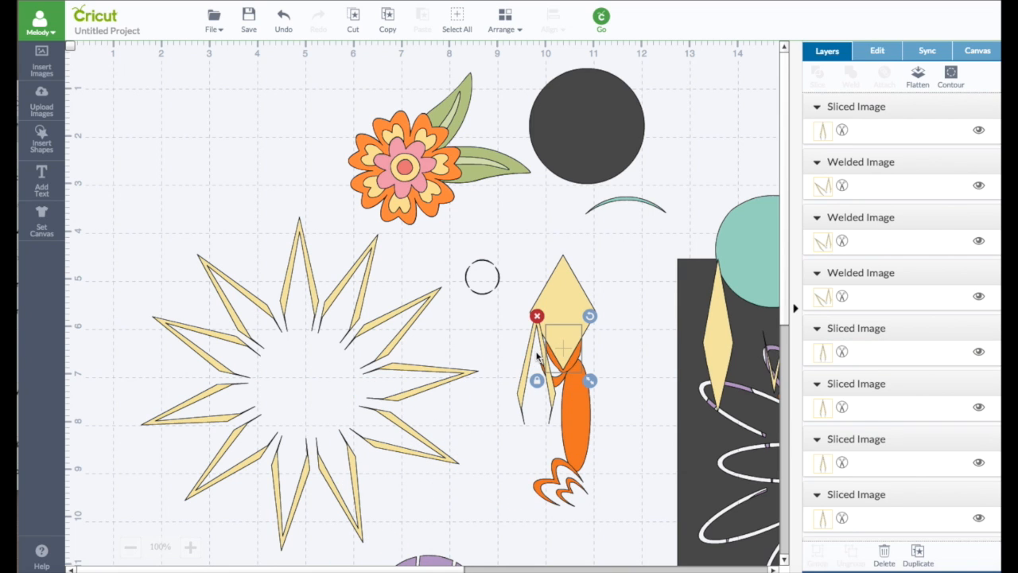
# Place the enlarged broken circle outline in the centre of the burst and set a duplicate of it aside beside the diamond.
pyautogui.moveTo(492, 286); pyautogui.dragTo(323, 408)
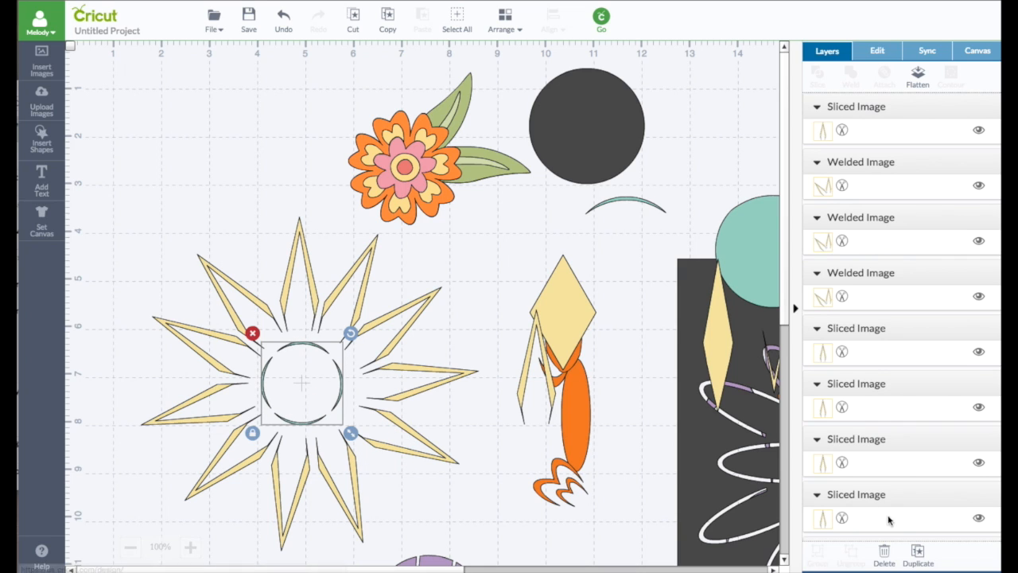
pyautogui.hotkey('ctrl', 'd')
pyautogui.moveTo(341, 403); pyautogui.dragTo(669, 376)
# Weld the spikes around the burst together with the central broken circle.
pyautogui.moveTo(104, 184); pyautogui.dragTo(531, 562)
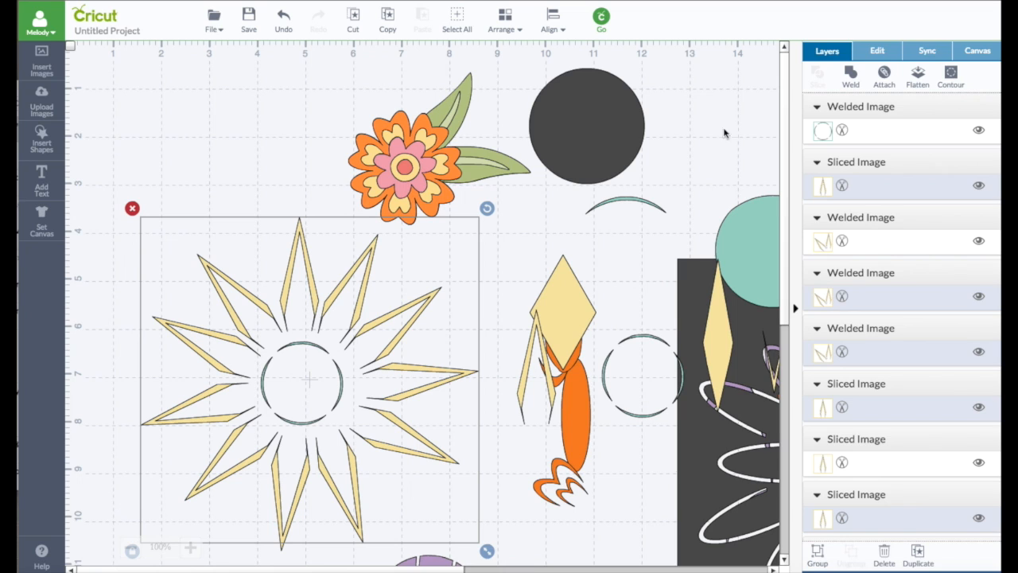
pyautogui.click(851, 76)
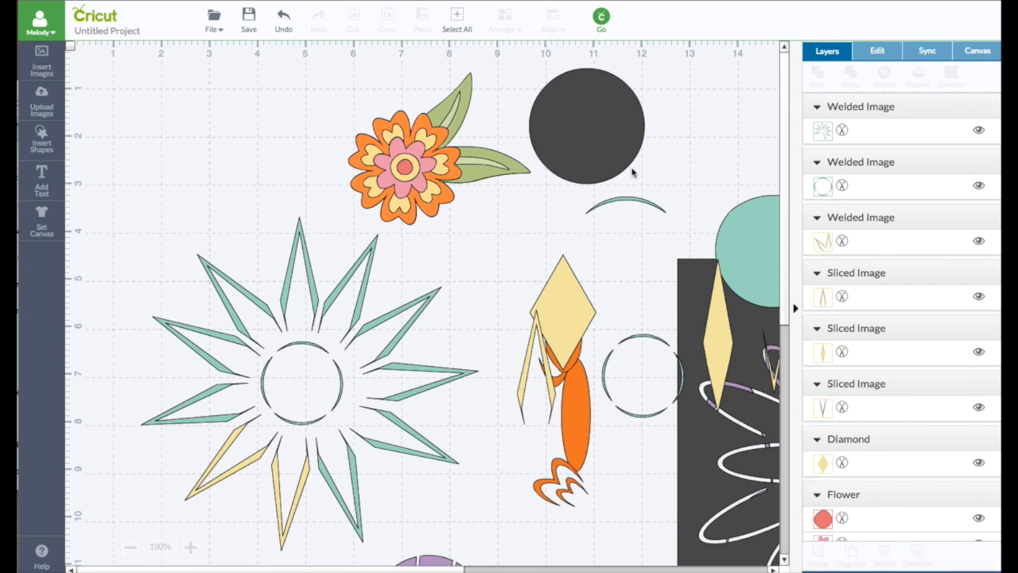
pyautogui.moveTo(90, 205); pyautogui.dragTo(487, 562)
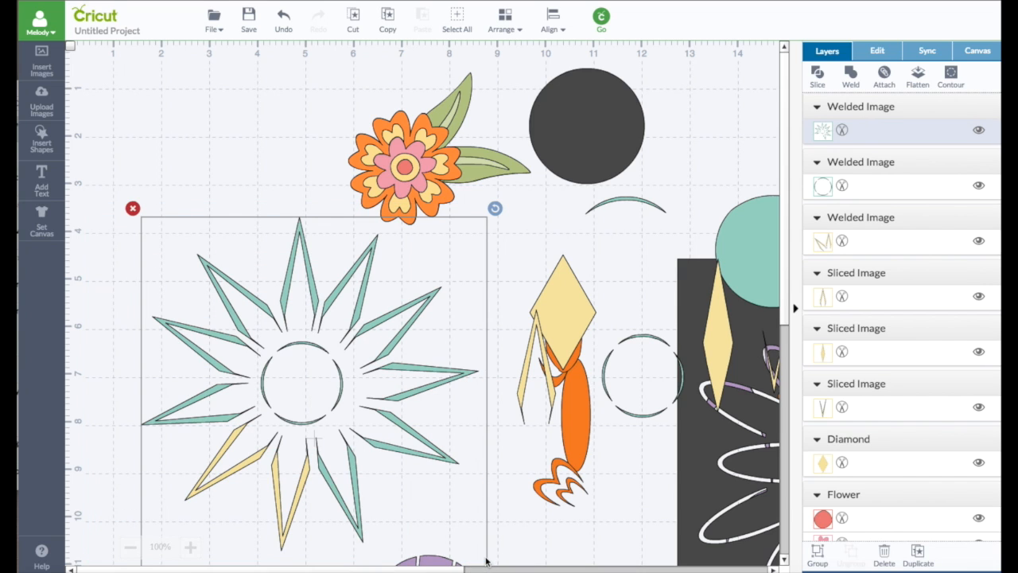
pyautogui.scroll(-3, 581, 450)
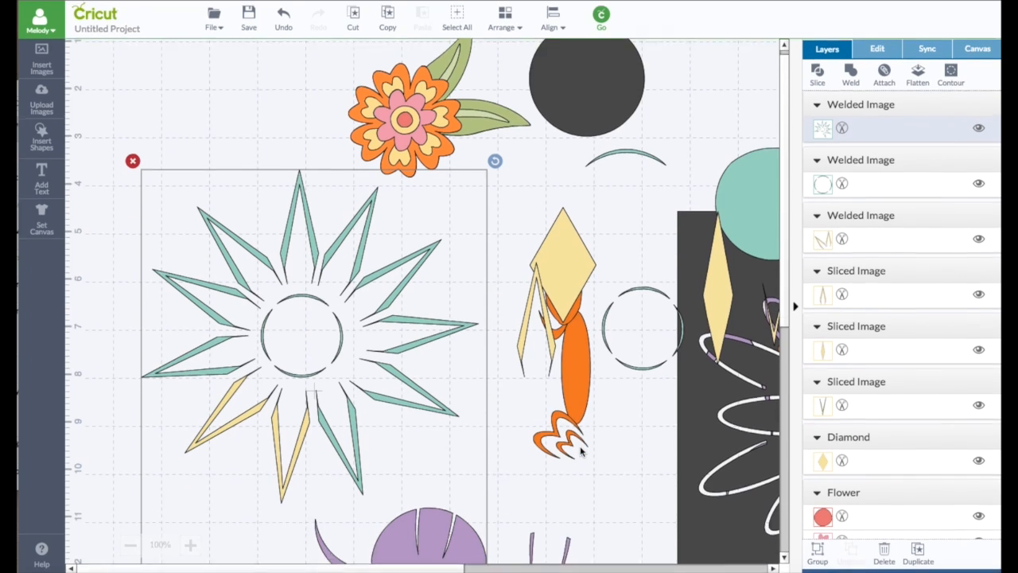
pyautogui.click(523, 458)
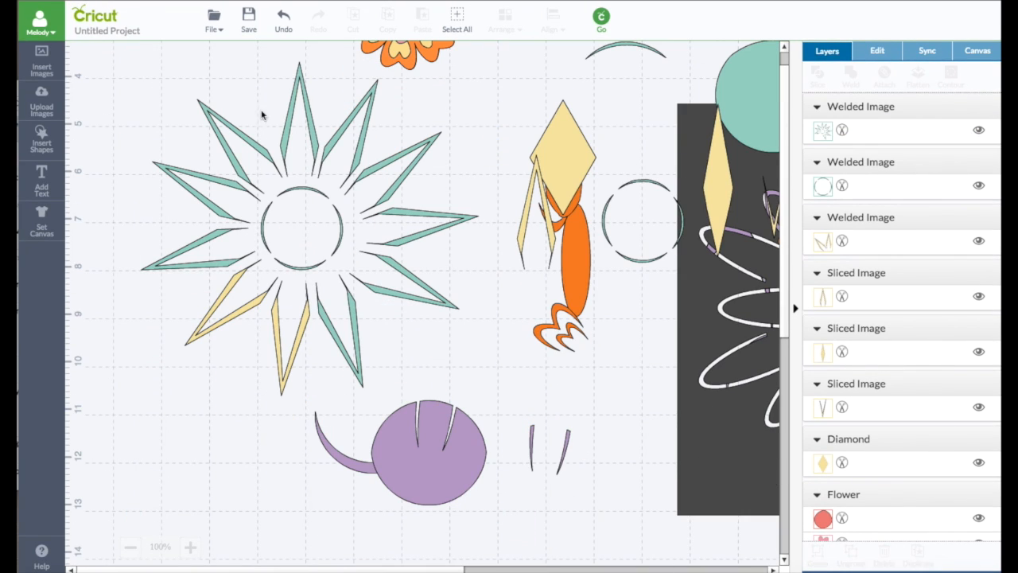
pyautogui.moveTo(201, 53); pyautogui.dragTo(502, 413)
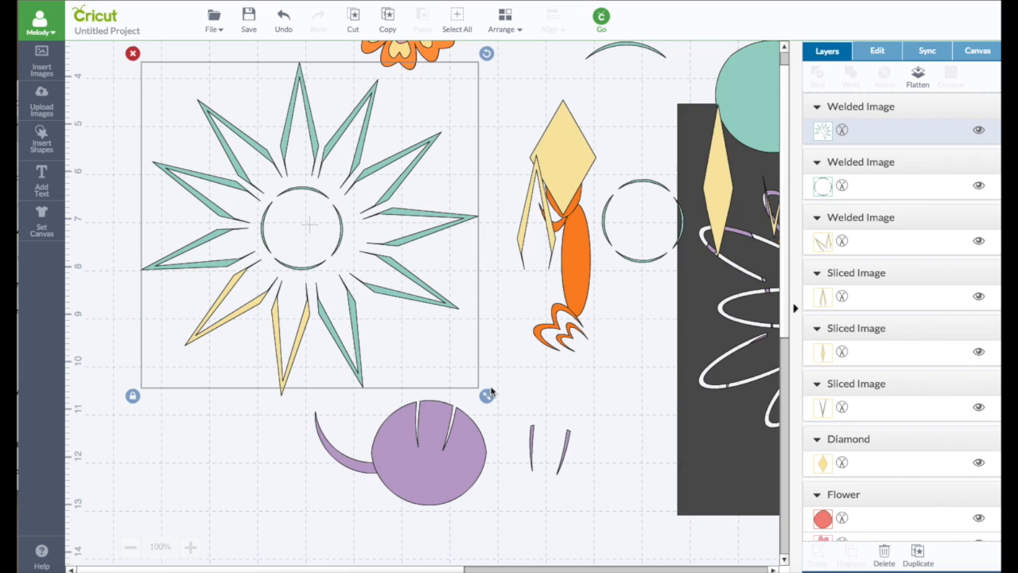
pyautogui.click(285, 411)
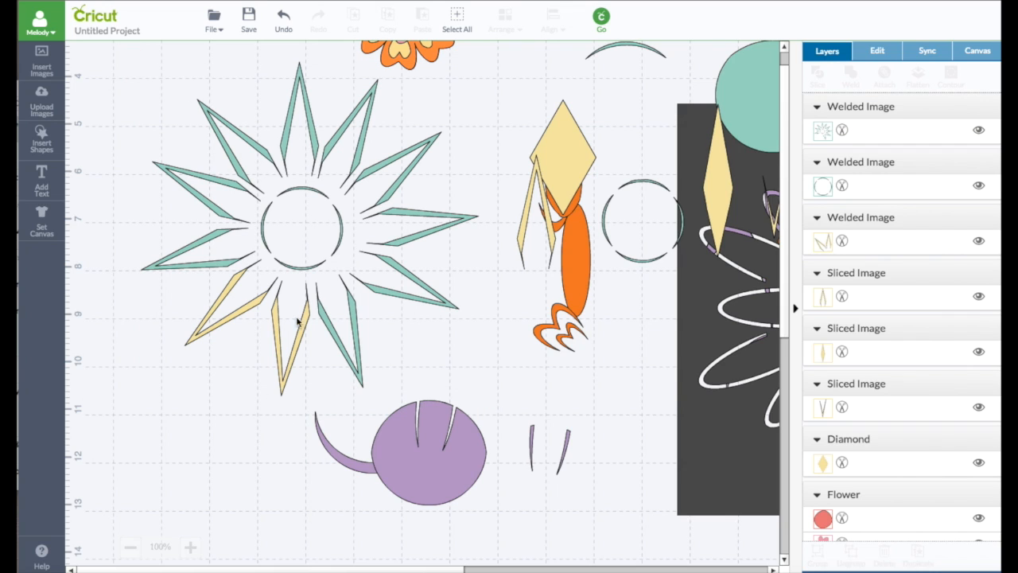
pyautogui.moveTo(511, 394); pyautogui.dragTo(122, 50)
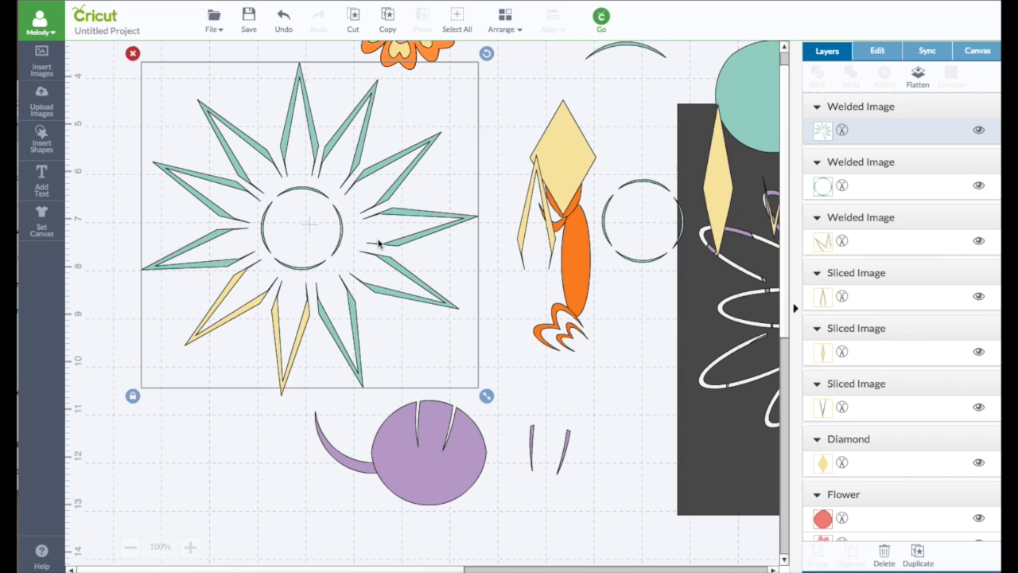
pyautogui.click(291, 404)
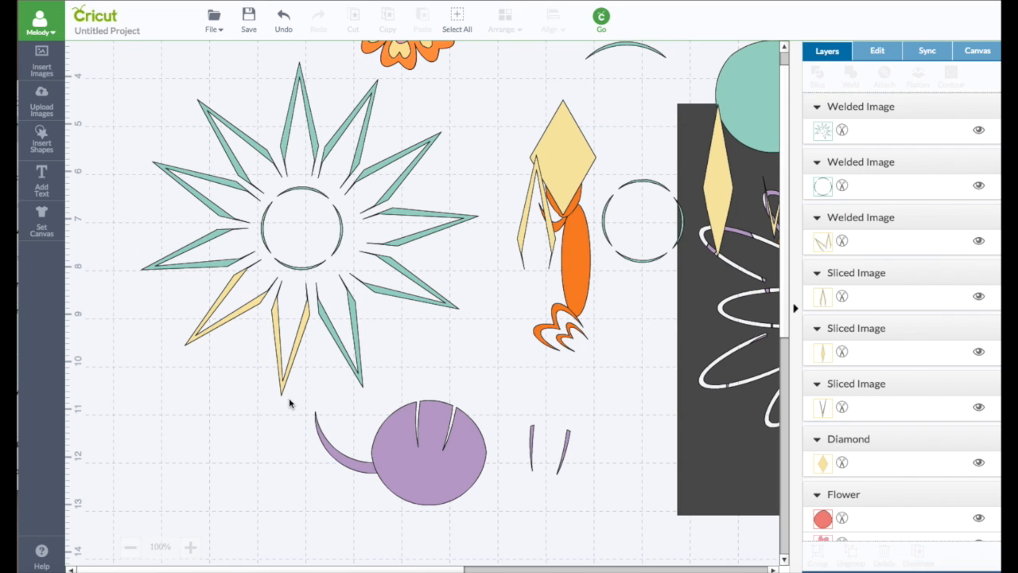
# Send the welded teal burst to the back, behind the yellow spike pair.
pyautogui.click(288, 355)
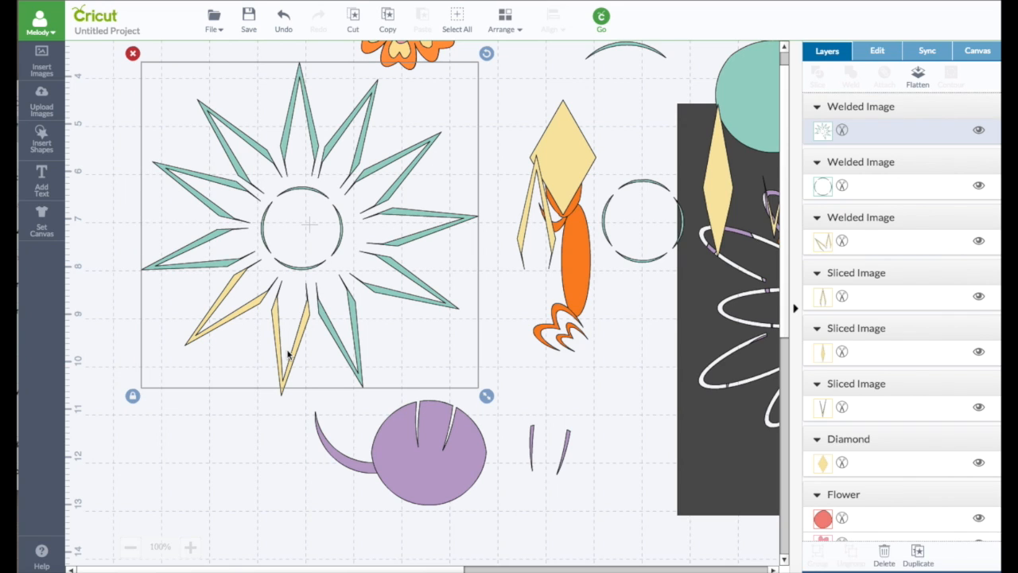
pyautogui.click(506, 21)
pyautogui.click(508, 60)
pyautogui.click(262, 427)
# Weld the yellow spike pair at the lower left of the burst to the teal burst.
pyautogui.click(281, 388)
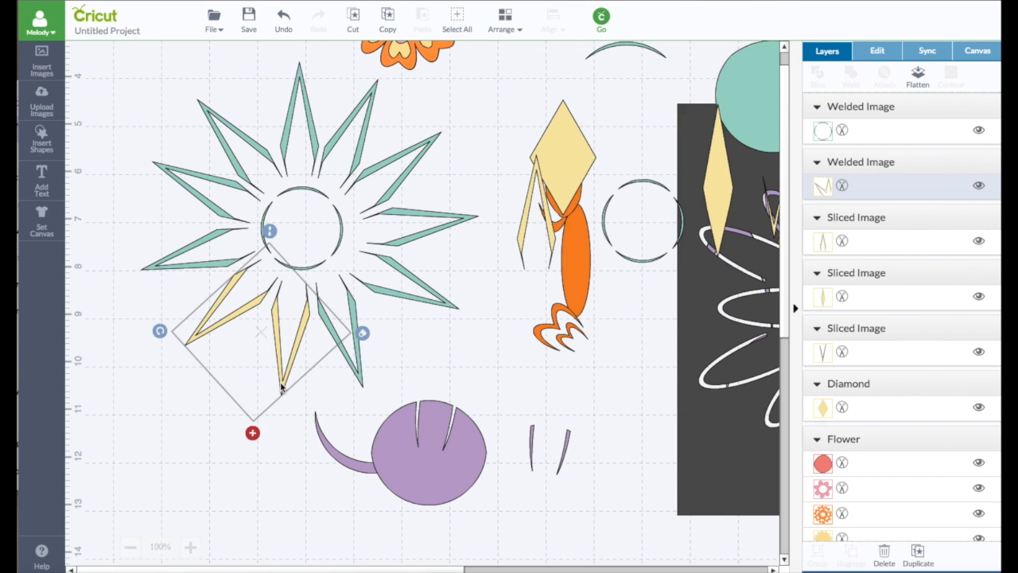
pyautogui.keyDown('shift'); pyautogui.click(356, 252); pyautogui.keyUp('shift')
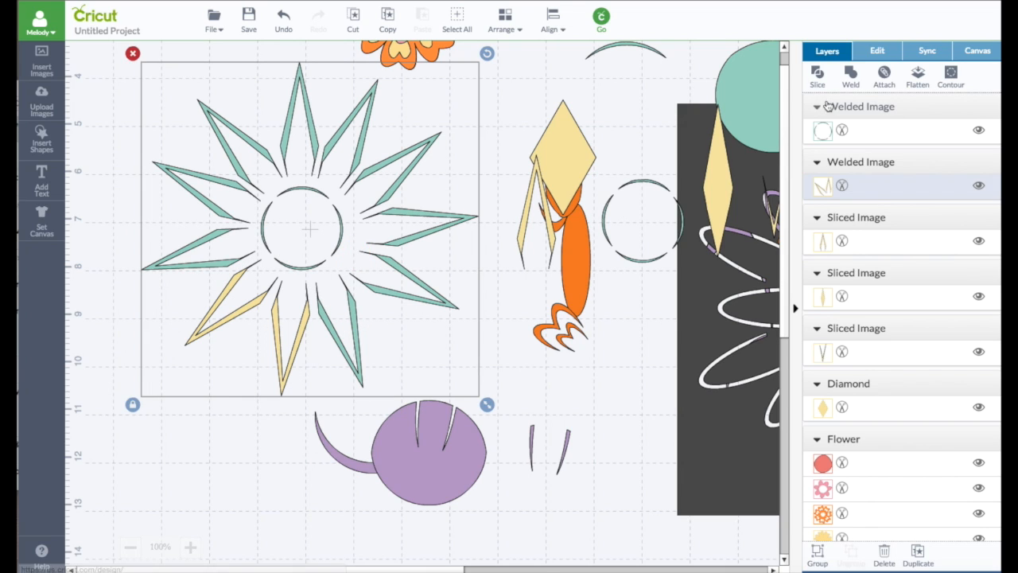
pyautogui.click(852, 77)
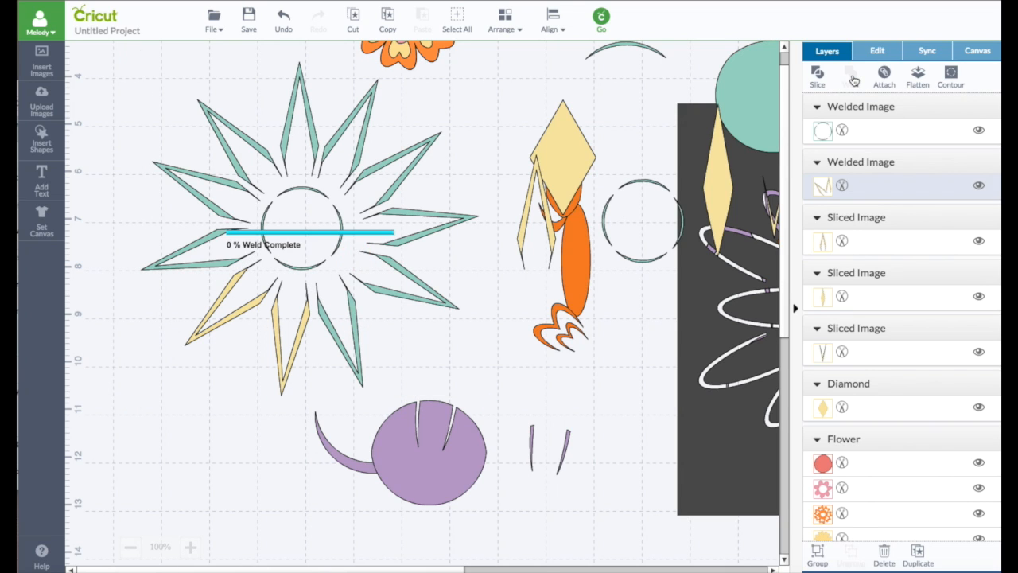
# Recolor the completed welded burst golden orange using the basic colors.
pyautogui.click(365, 217)
pyautogui.click(827, 137)
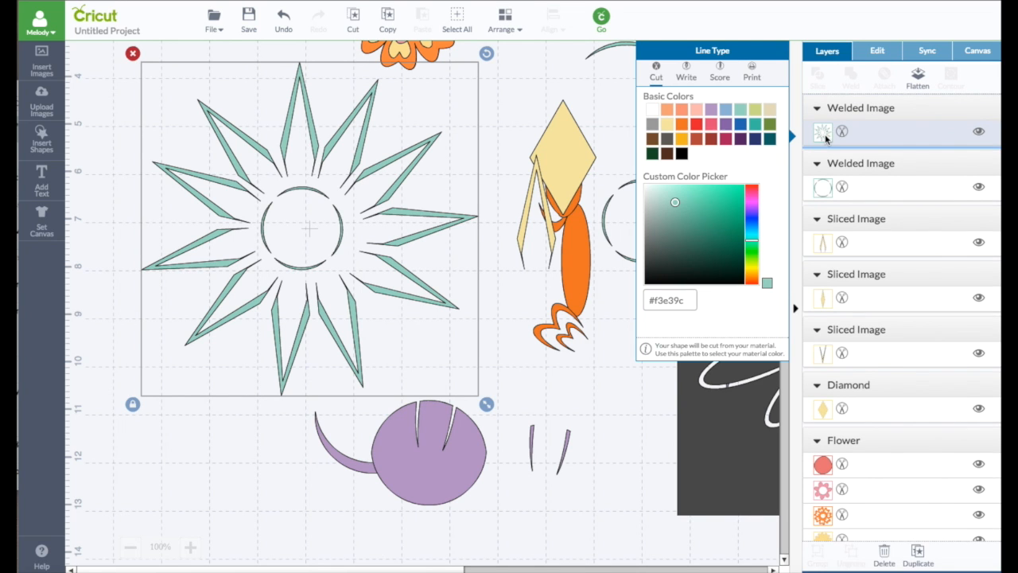
pyautogui.click(681, 138)
pyautogui.moveTo(400, 199); pyautogui.dragTo(389, 217)
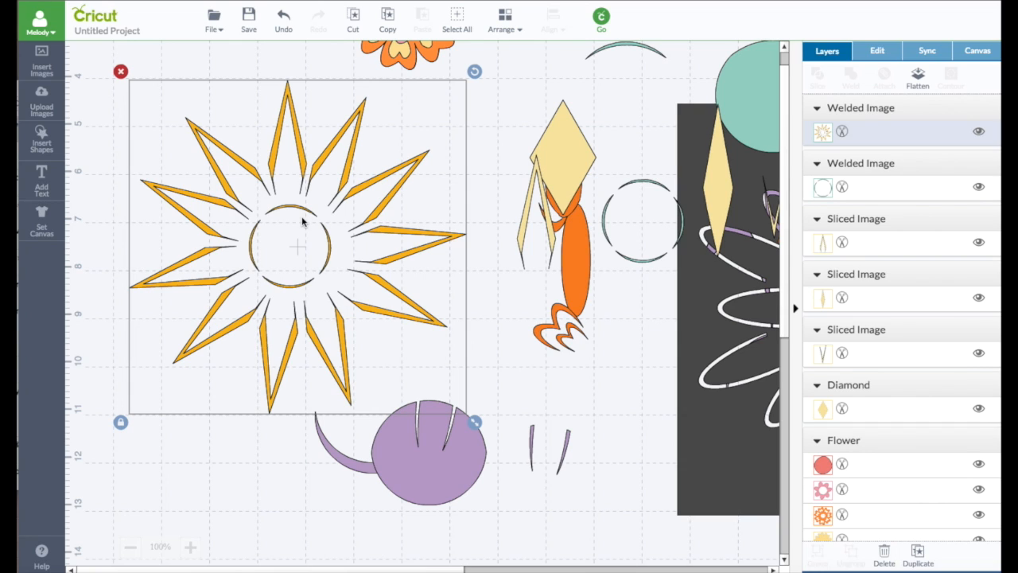
pyautogui.moveTo(303, 222); pyautogui.dragTo(311, 214)
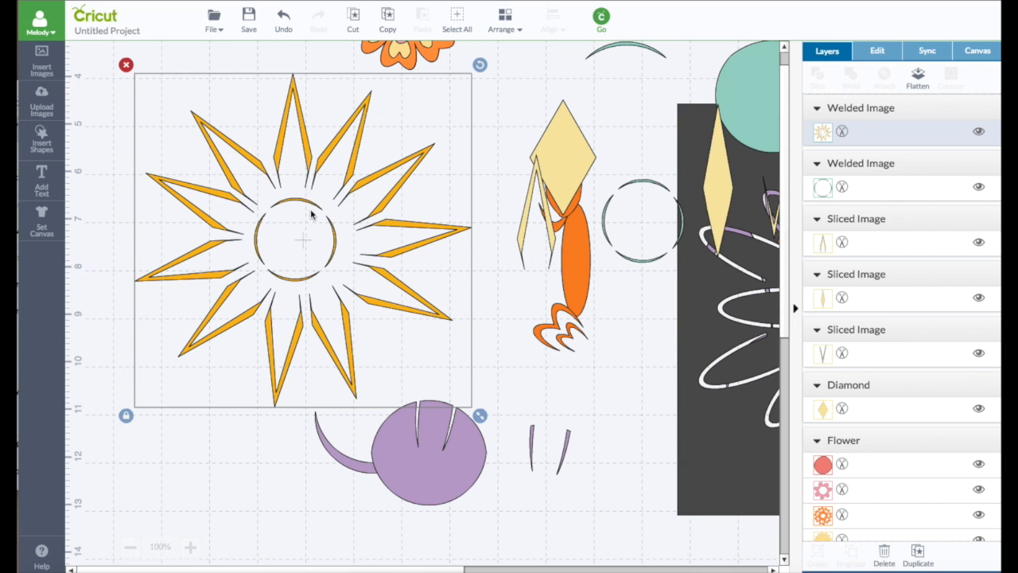
pyautogui.moveTo(312, 214); pyautogui.dragTo(323, 219)
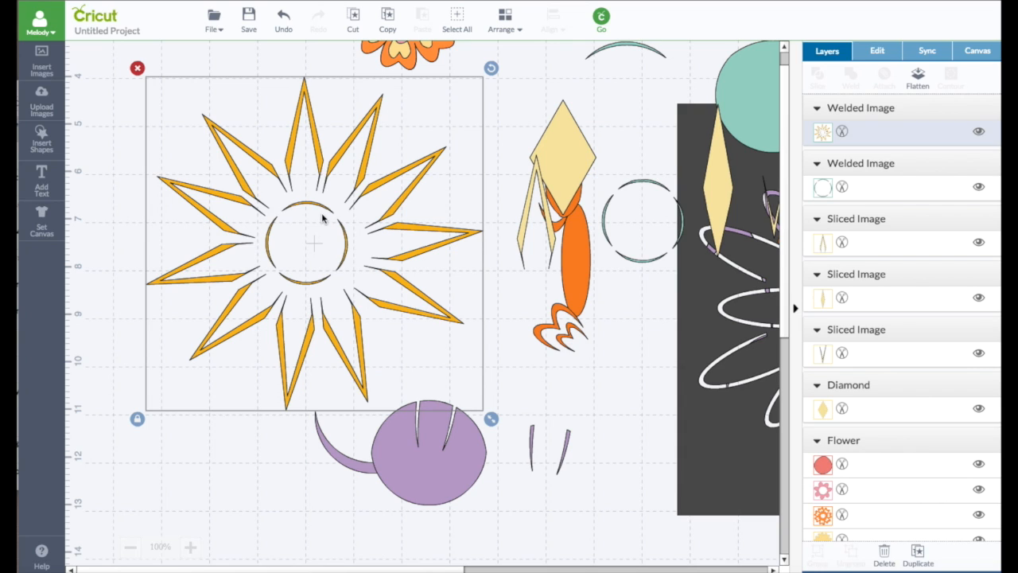
pyautogui.moveTo(318, 217); pyautogui.dragTo(318, 218)
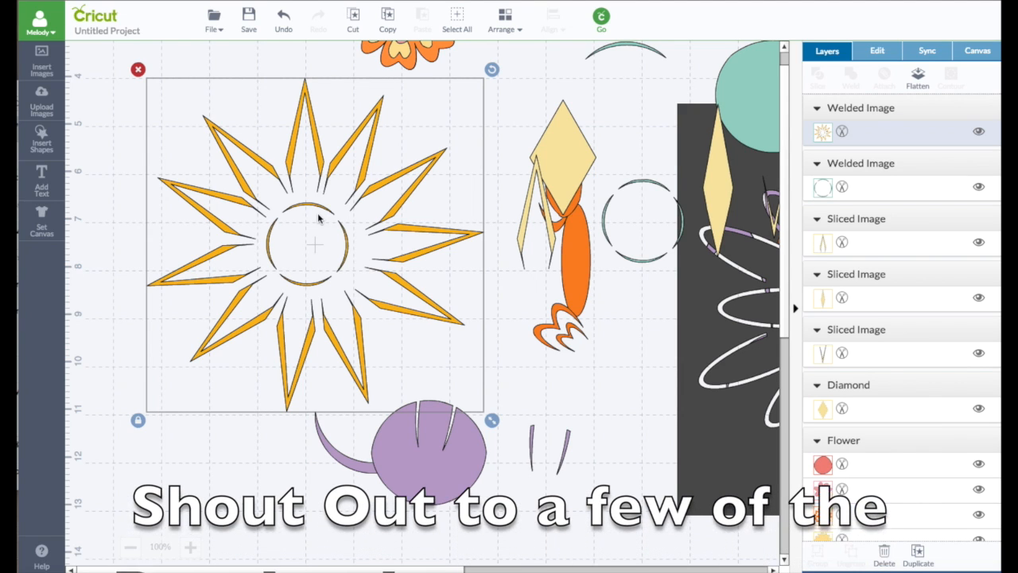
pyautogui.moveTo(318, 219); pyautogui.dragTo(315, 224)
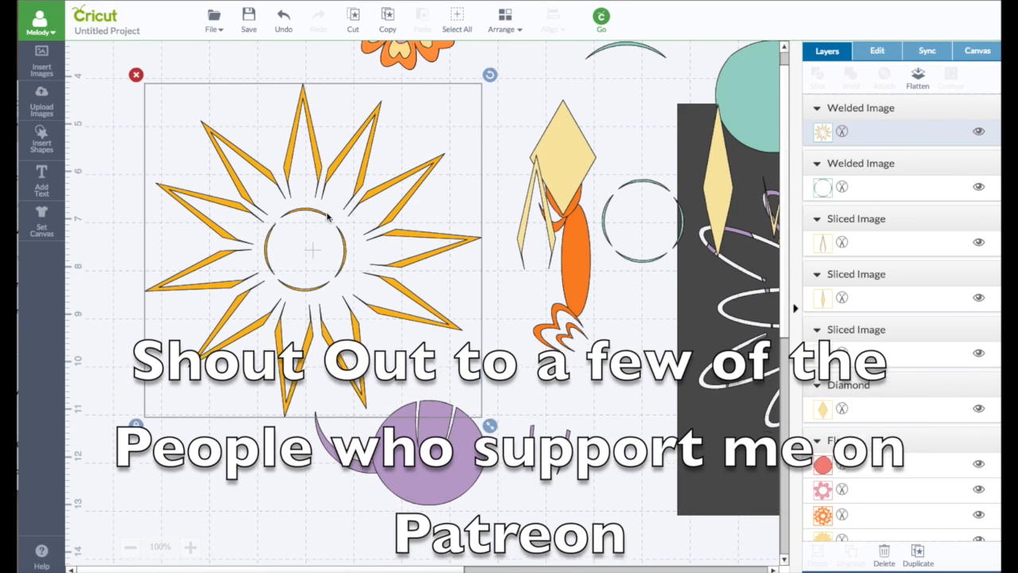
# Move the dark rectangle with the white petal outlines slightly left and down, closer to the burst.
pyautogui.moveTo(711, 288); pyautogui.dragTo(678, 316)
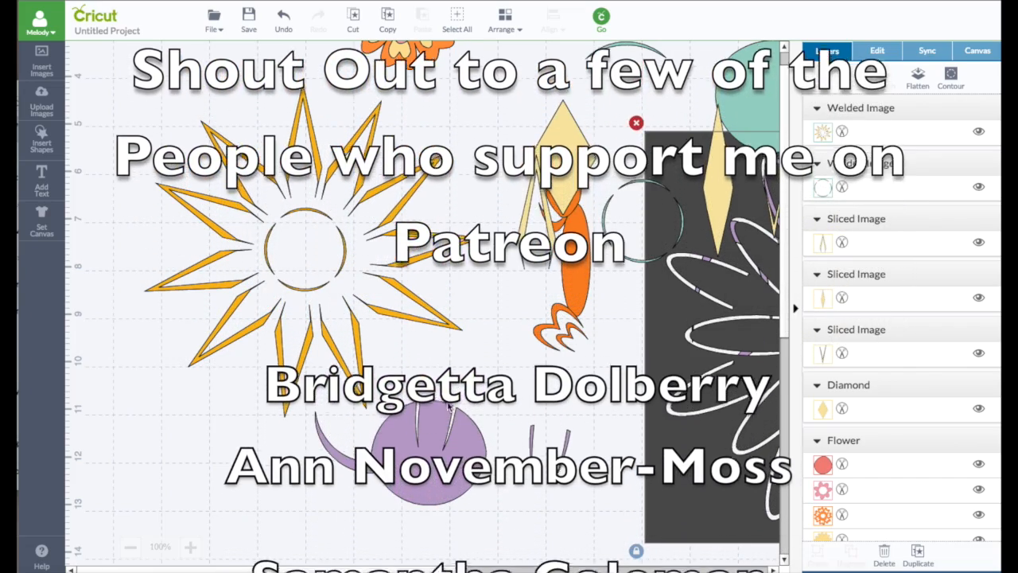